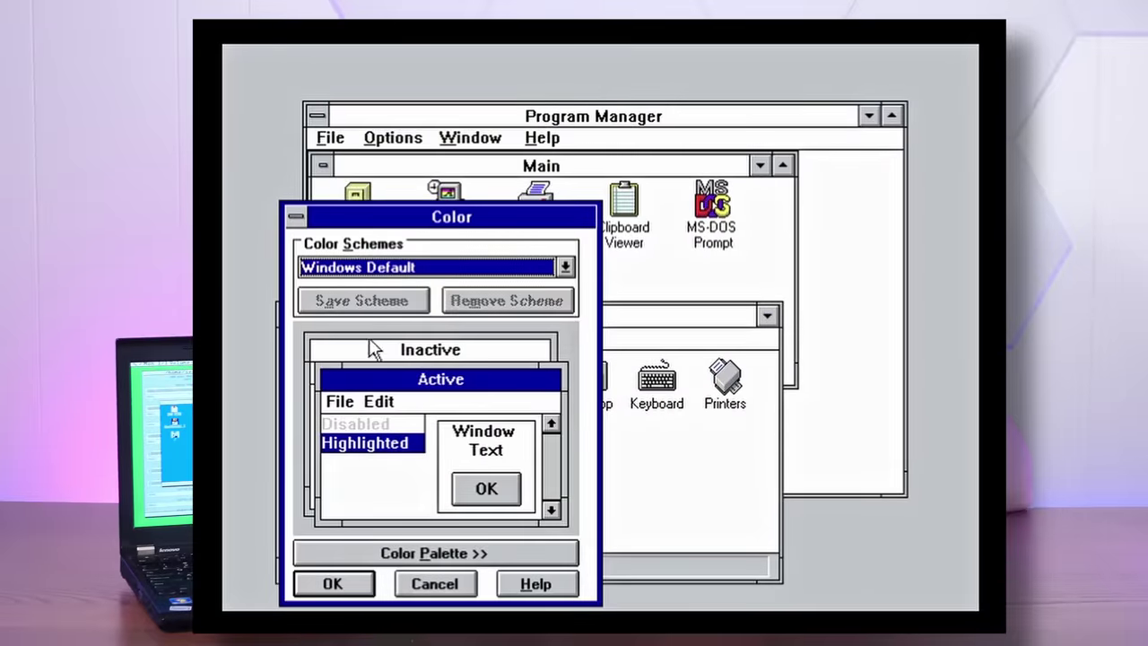
Step: Apply the Hotdog Stand colour scheme from the Color Schemes list
click(566, 273)
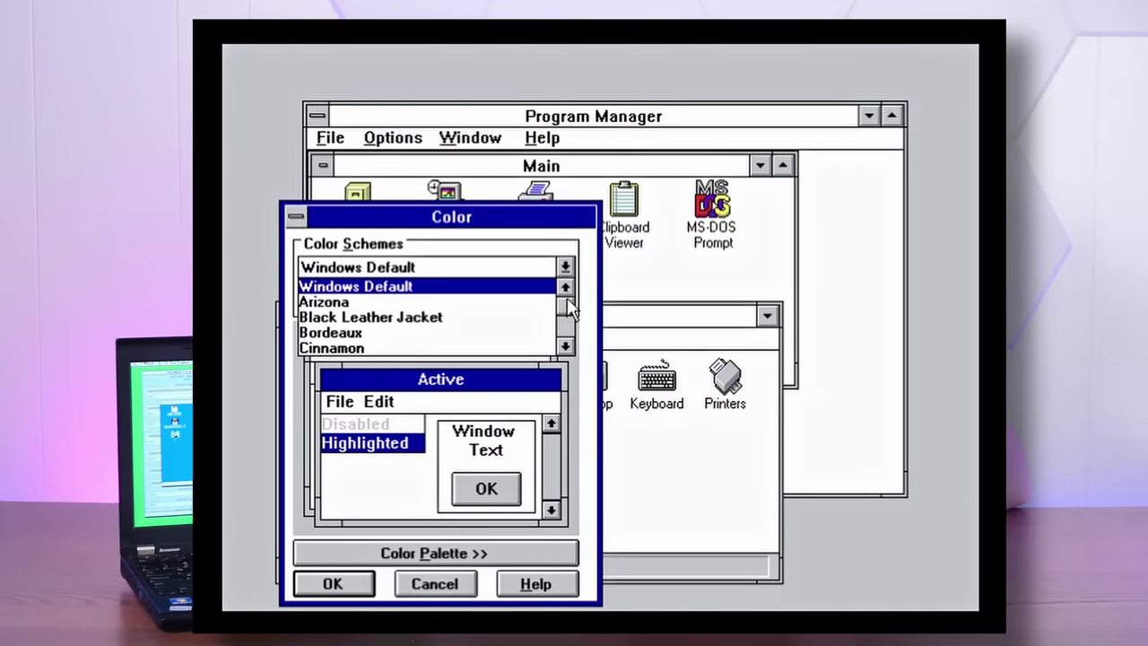
click(572, 349)
click(572, 349)
click(566, 348)
click(566, 348)
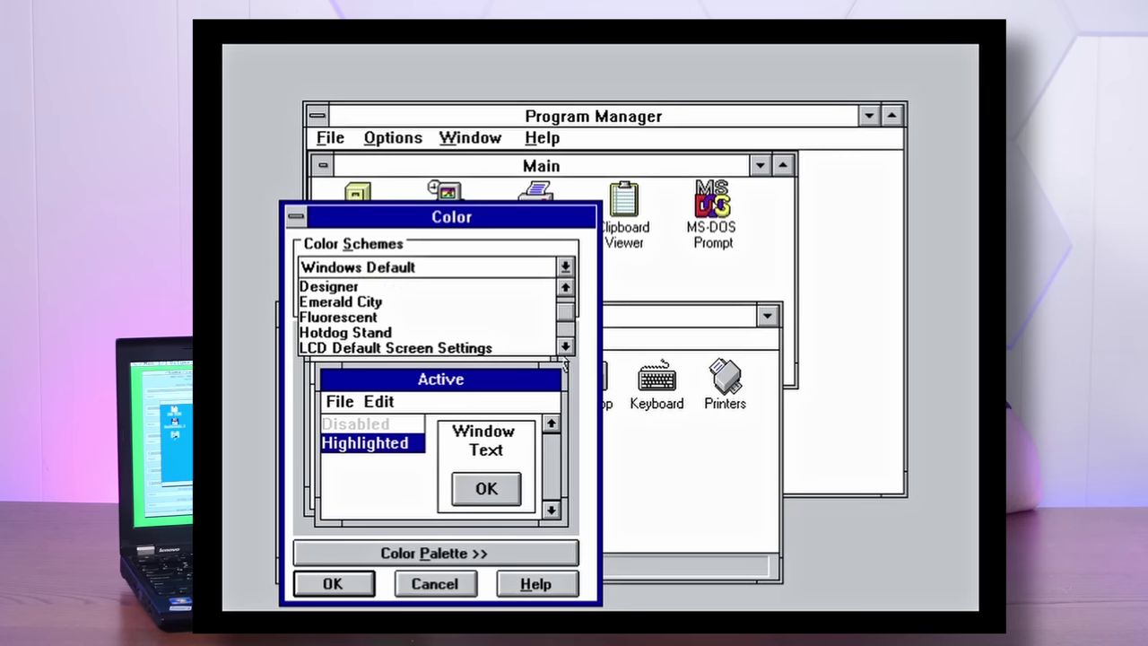
click(454, 334)
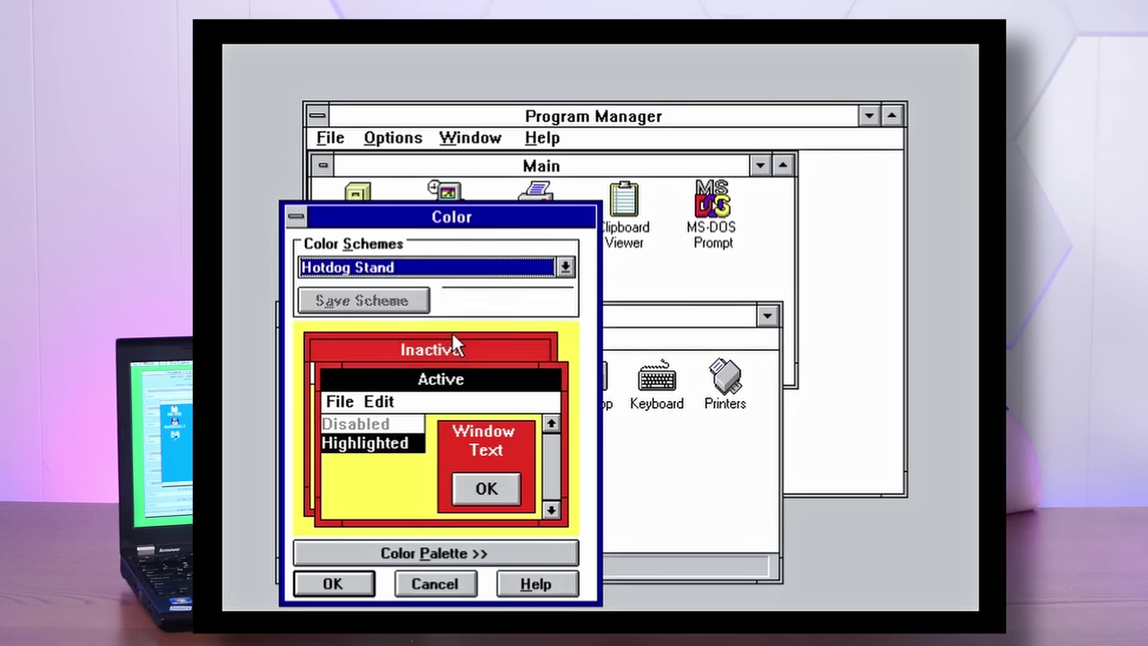
click(368, 584)
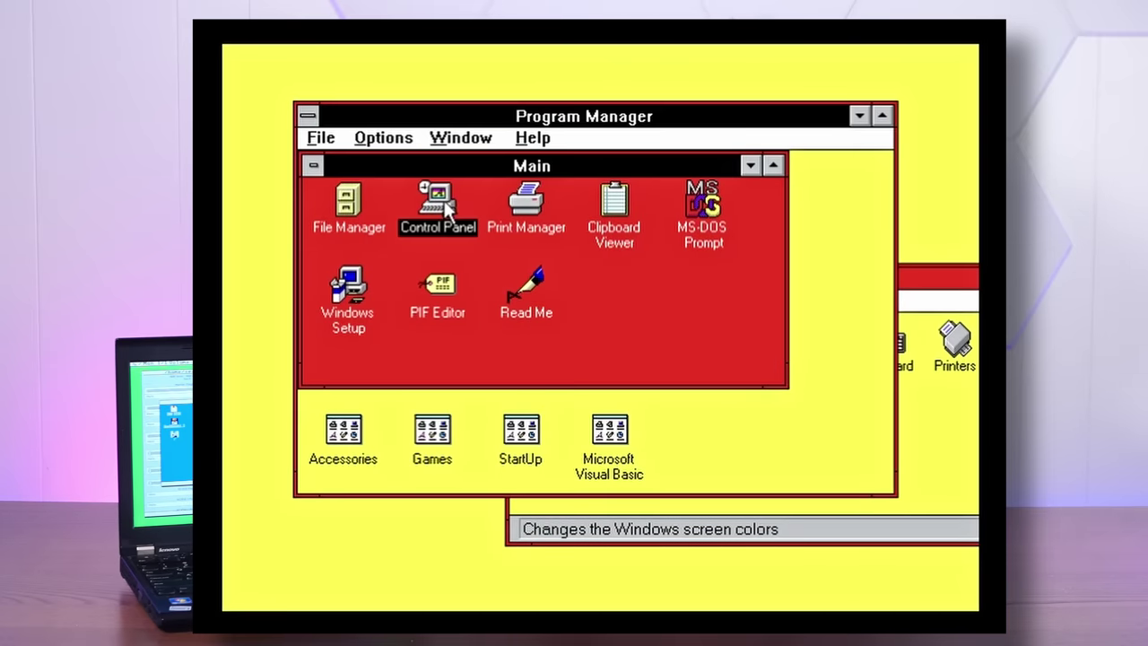
Step: Delete Control Panel, File Manager, Print Manager and Clipboard Viewer from the Main group
key(Delete)
key(Return)
click(358, 205)
key(Delete)
key(Return)
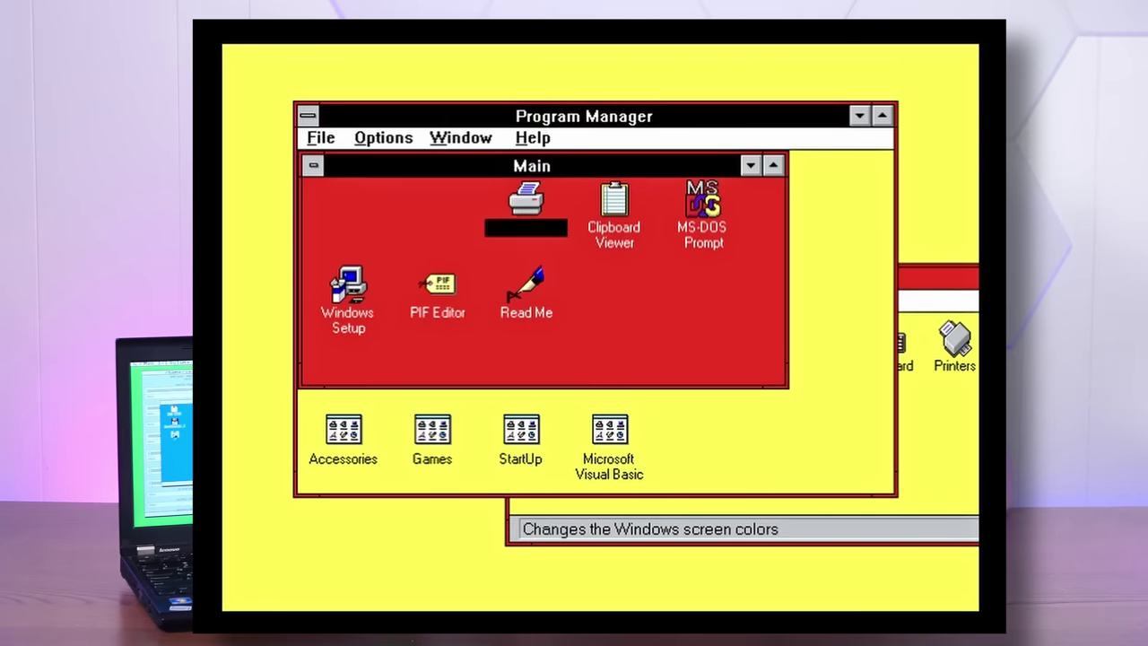
key(Delete)
key(Return)
key(Delete)
key(Return)
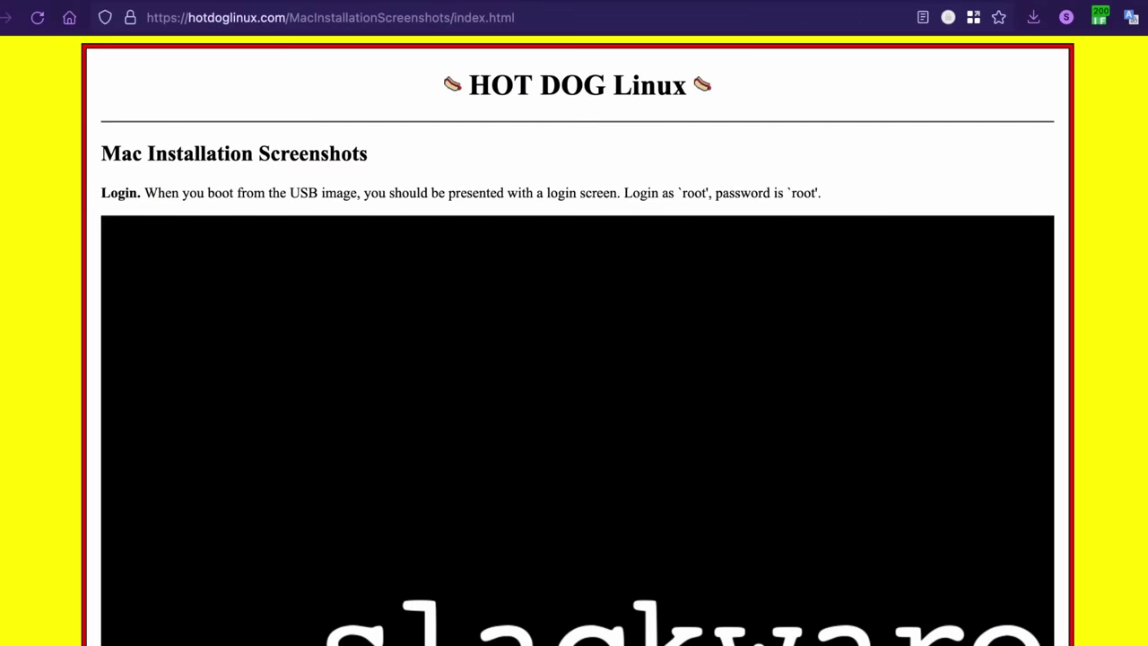
Step: Scroll the Mac Installation Screenshots page past steps 1 and 2 to step 3
scroll(574, 359, down, 10)
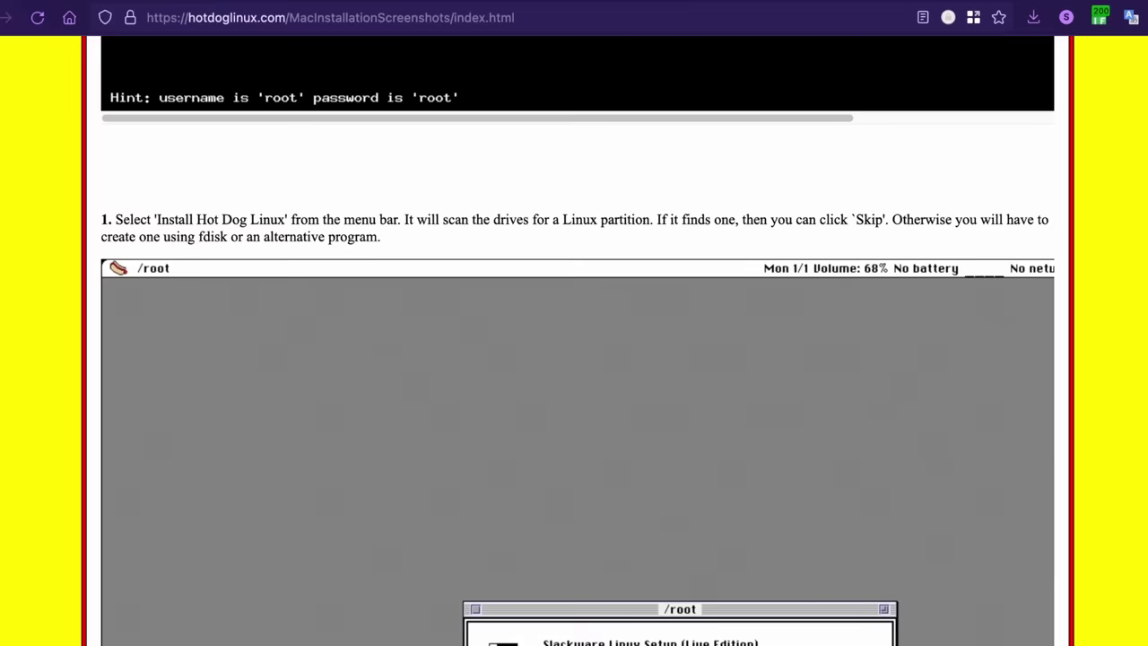
scroll(574, 358, down, 10)
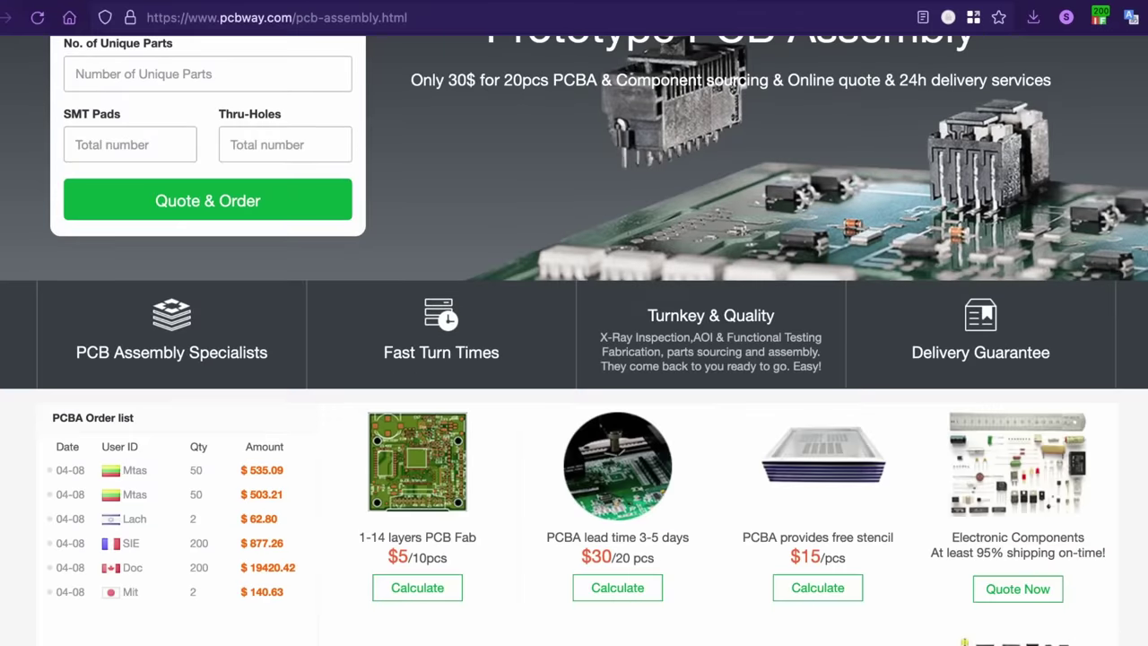
Step: Open PCBWay's assembly quote form and enter a quantity of 20 boards
scroll(574, 341, down, 14)
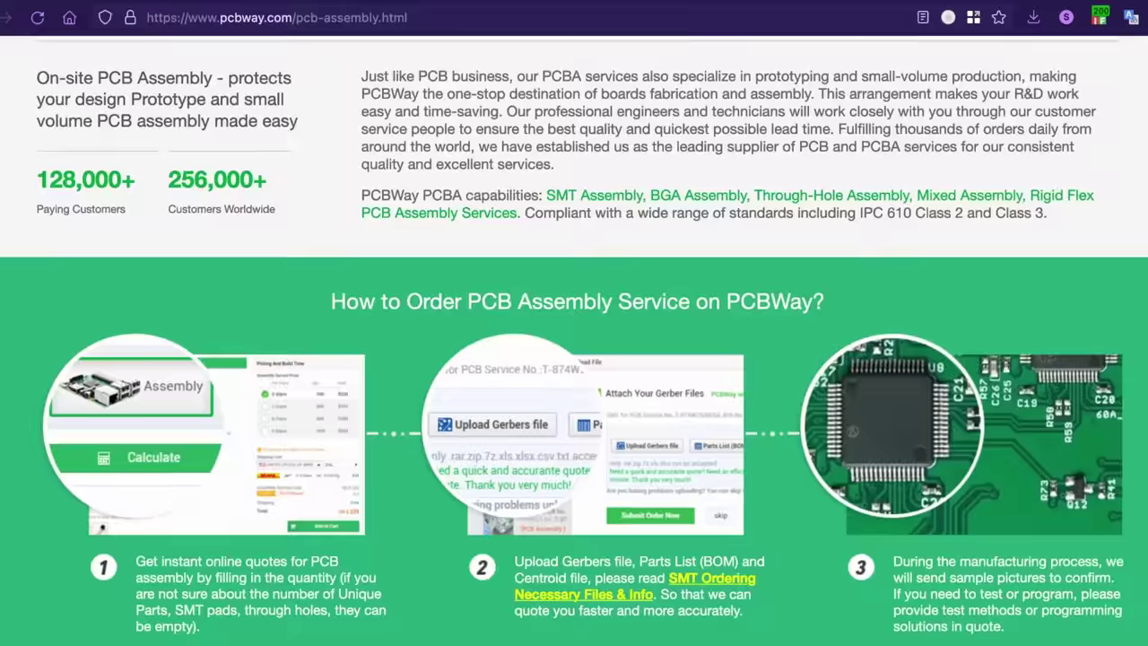
scroll(574, 341, down, 4)
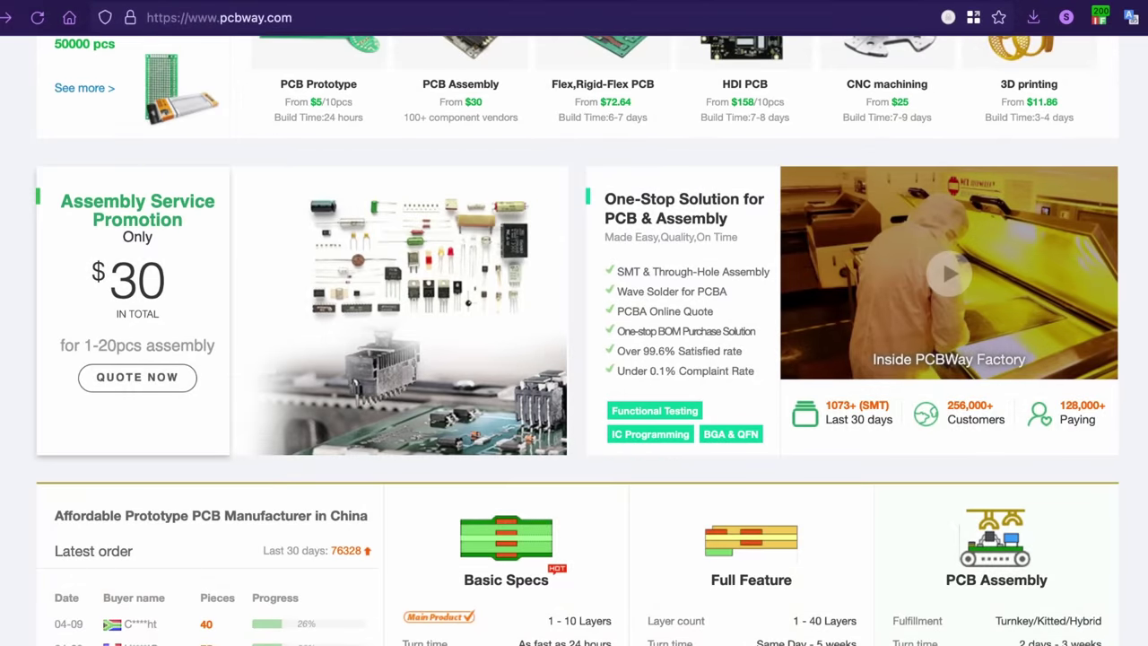
click(138, 377)
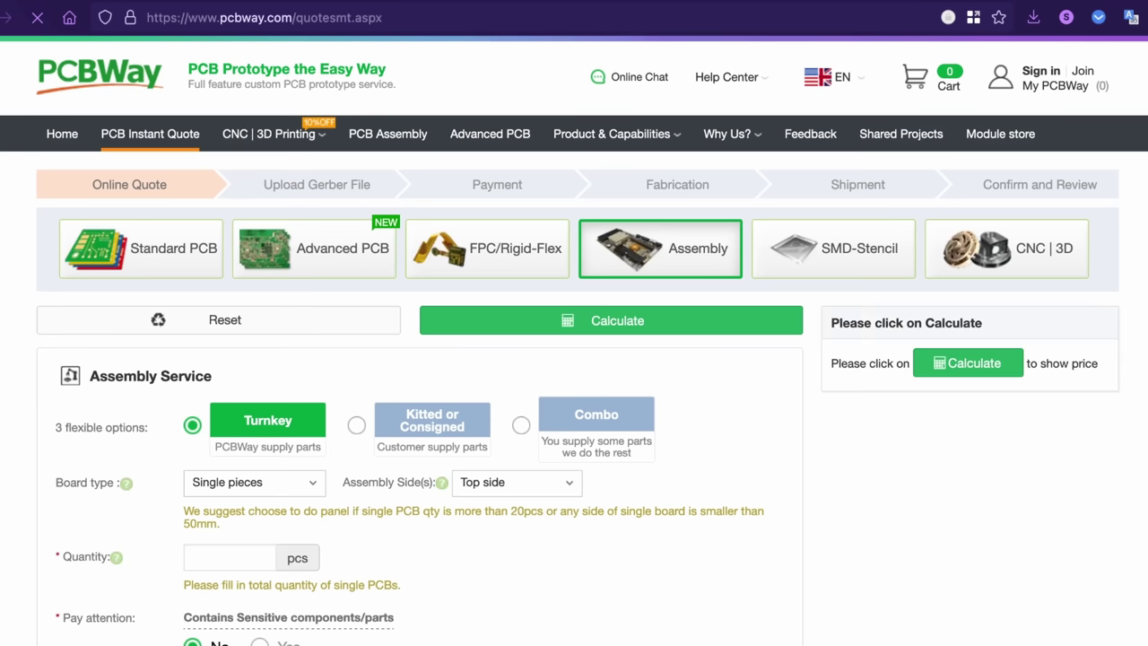
click(229, 557)
text(20)
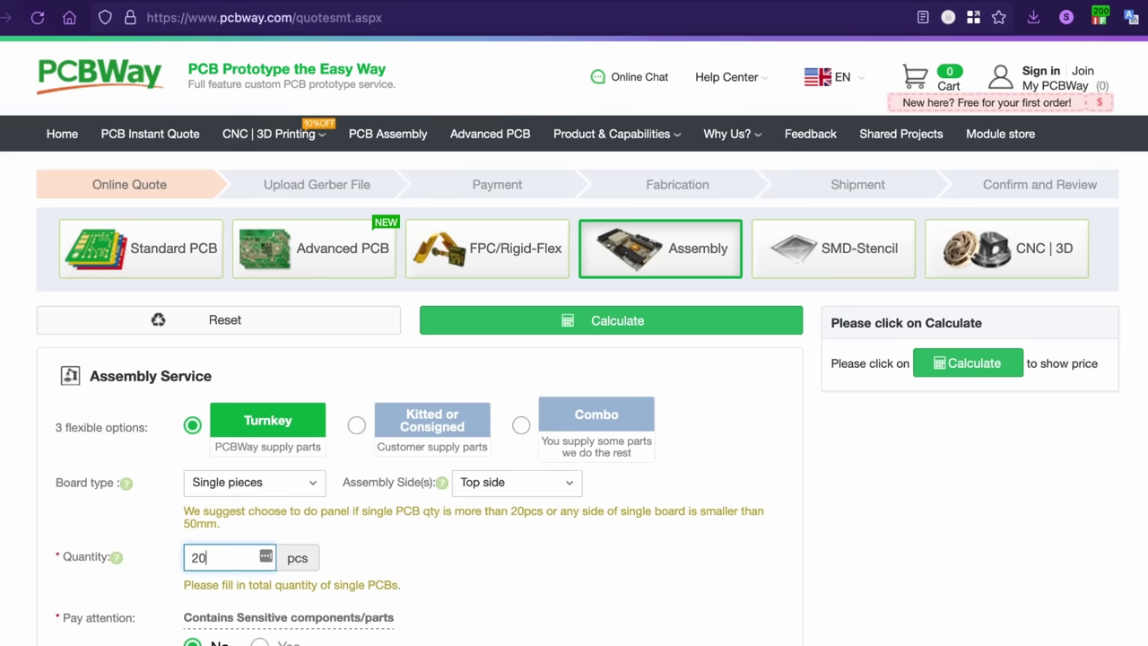
scroll(574, 359, down, 1)
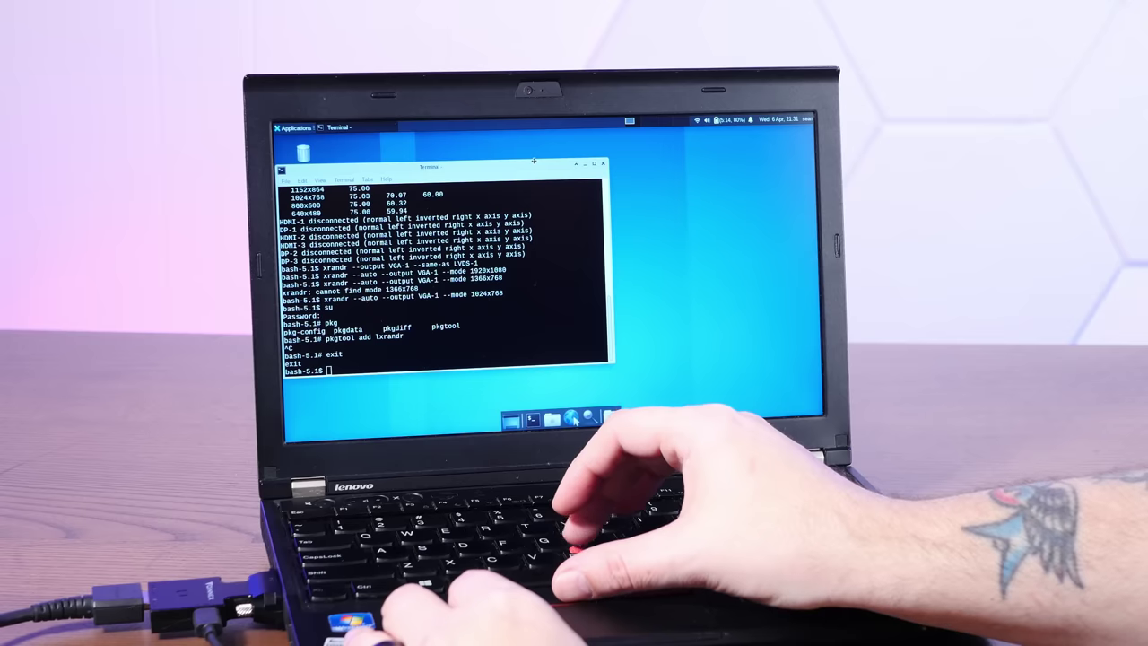
Step: Move the terminal right and run neofetch for a system summary
drag(534, 161, 560, 165)
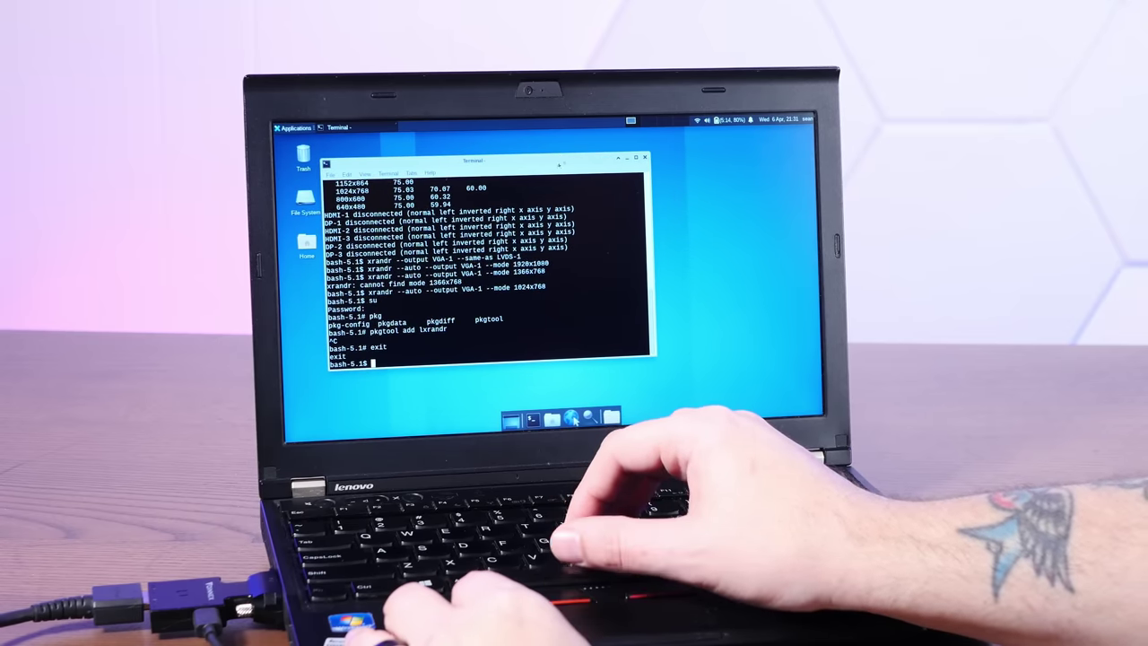
text(neofetch)
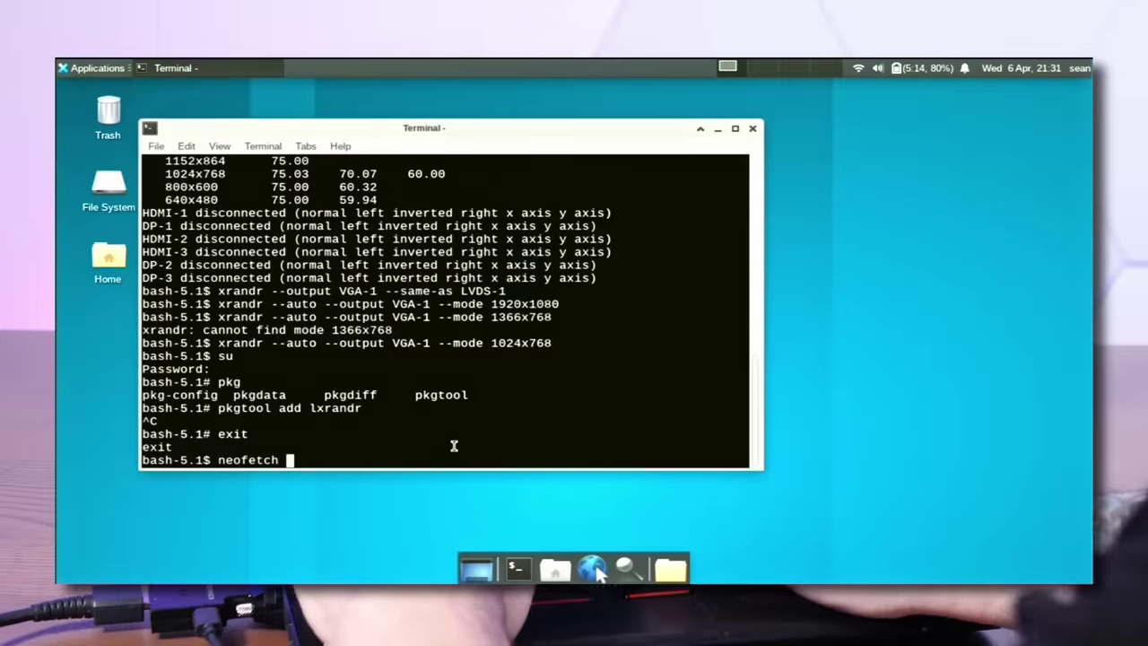
key(Return)
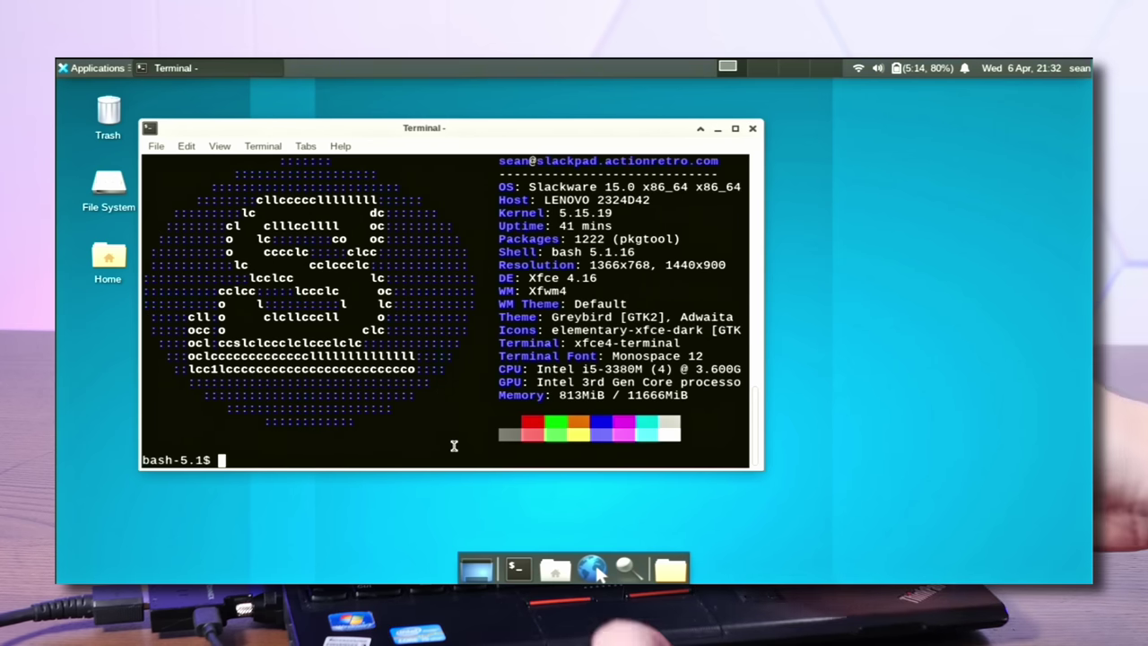
Step: Enter the HOTDOG folder, list its files, then clear the terminal
text(cd HOTDOG/)
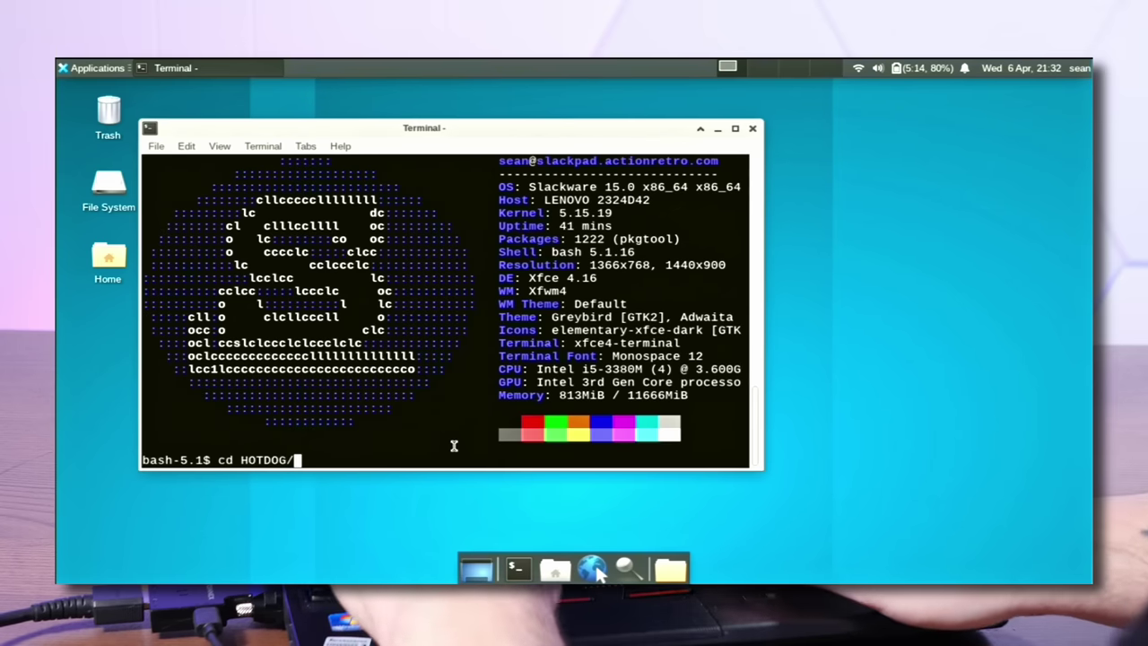
key(Return)
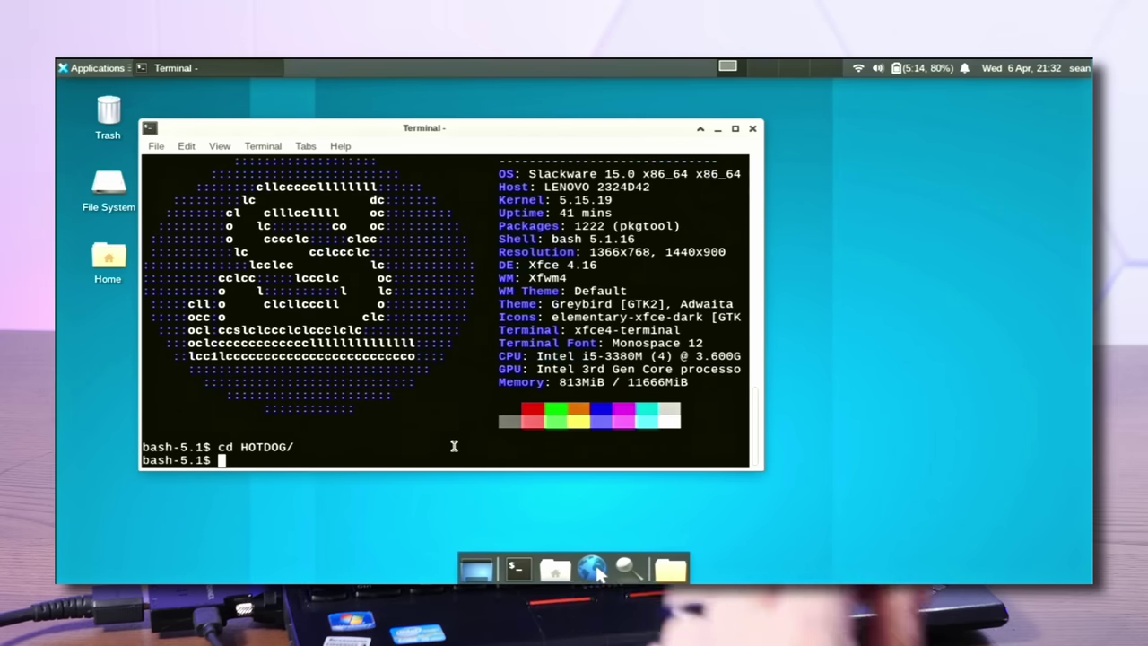
text(ls)
key(Return)
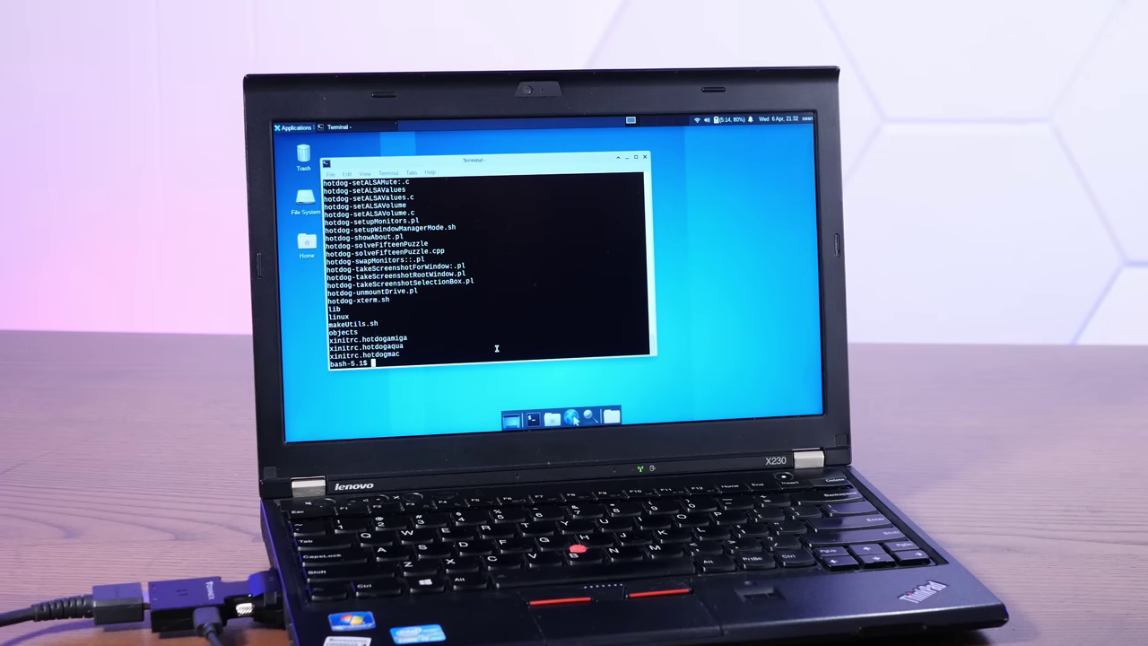
key(ctrl+l)
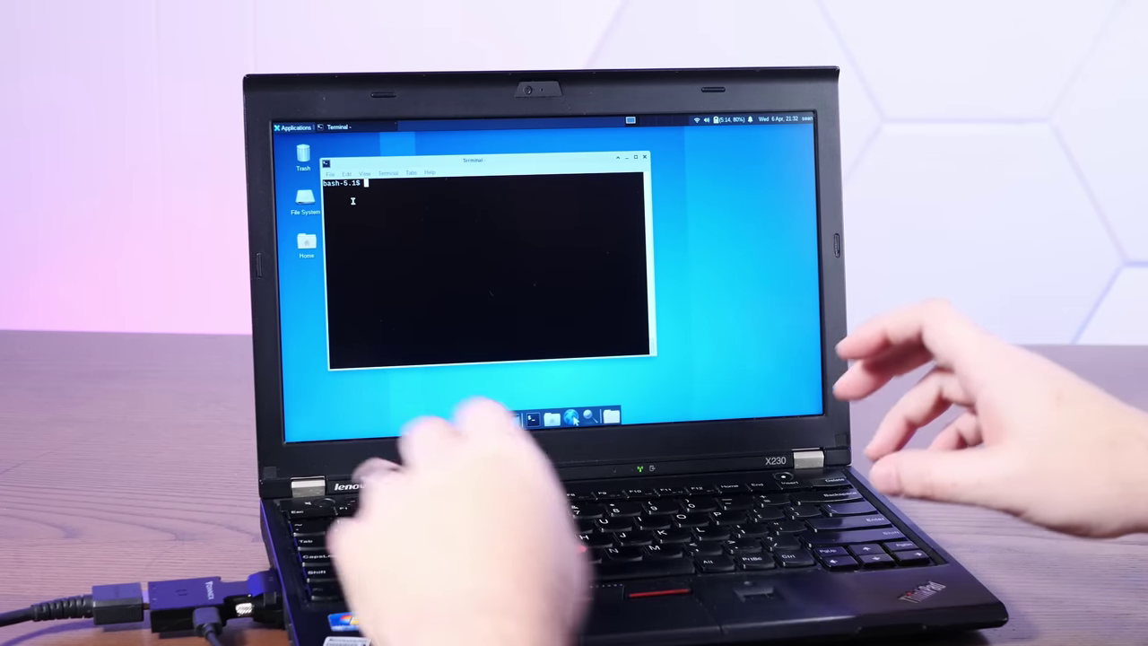
Step: Set xinitrc.xterm as the default in xwmconfig, then close the terminal
text(xwmconfig)
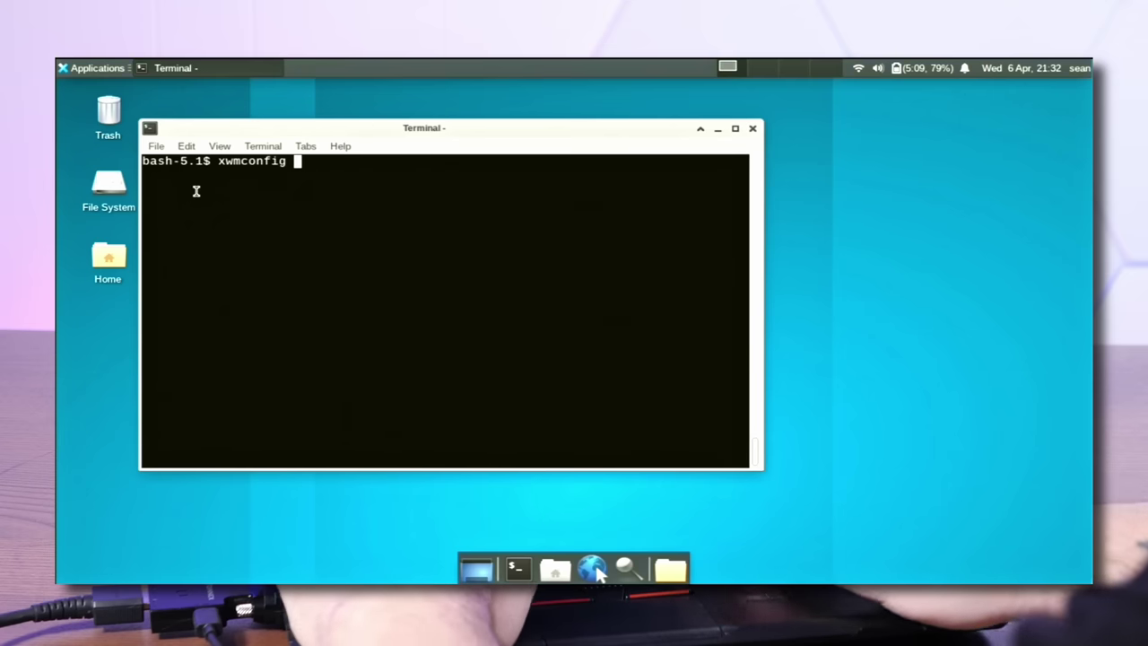
key(Return)
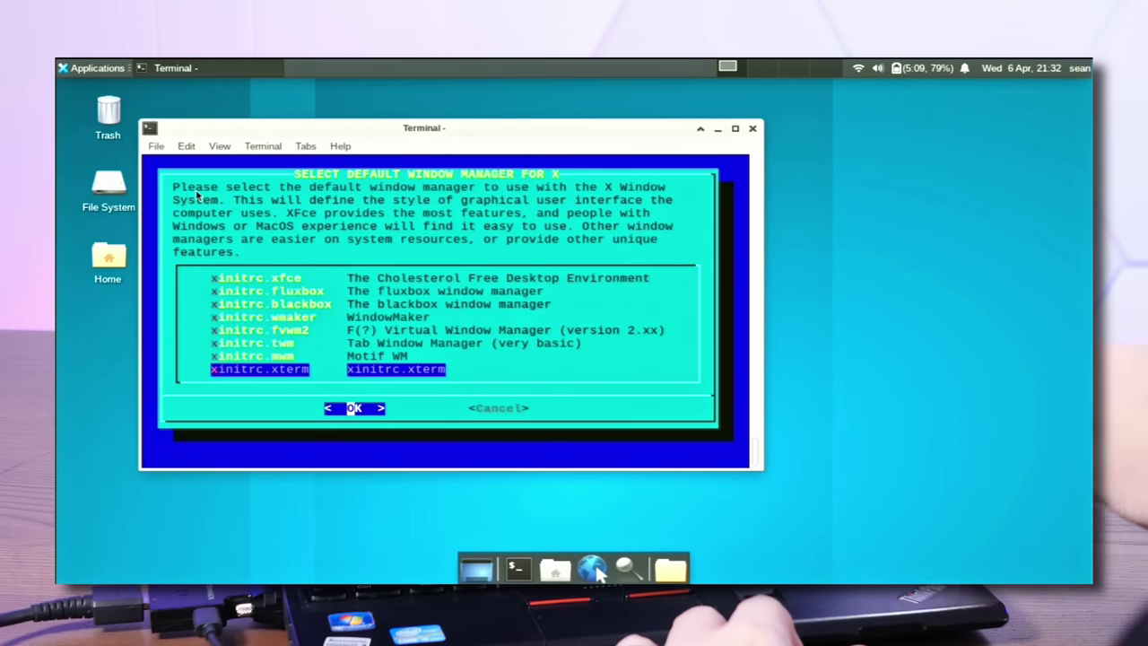
key(Up)
key(Down)
key(Up)
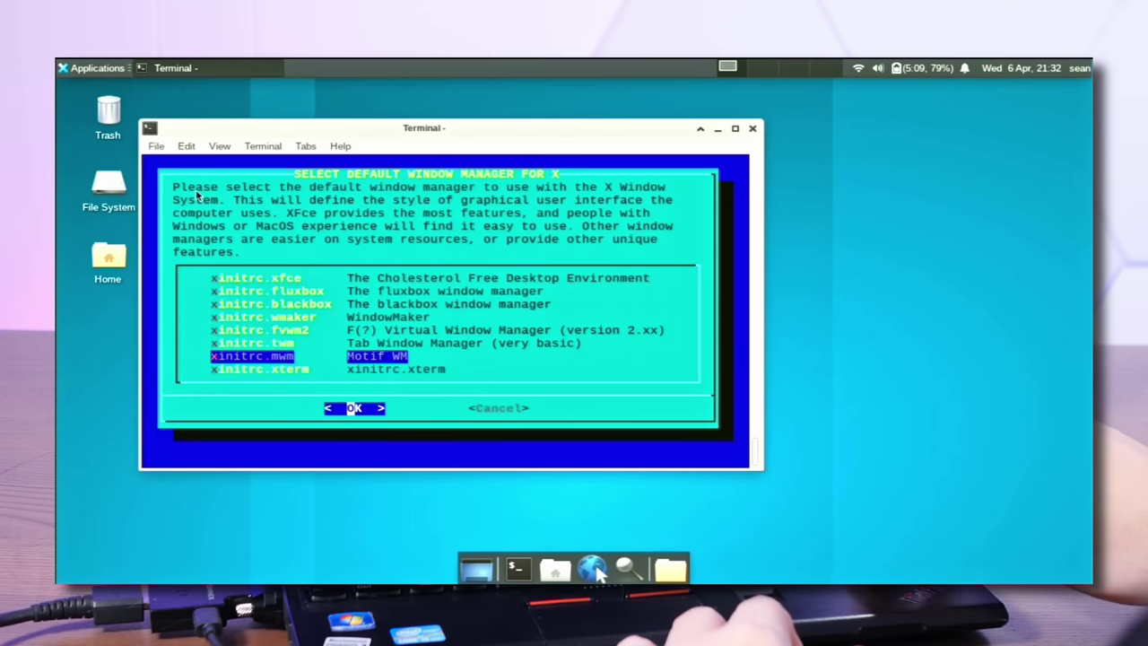
key(Up)
key(Up)
key(Up)
key(Up)
key(Up)
key(Up)
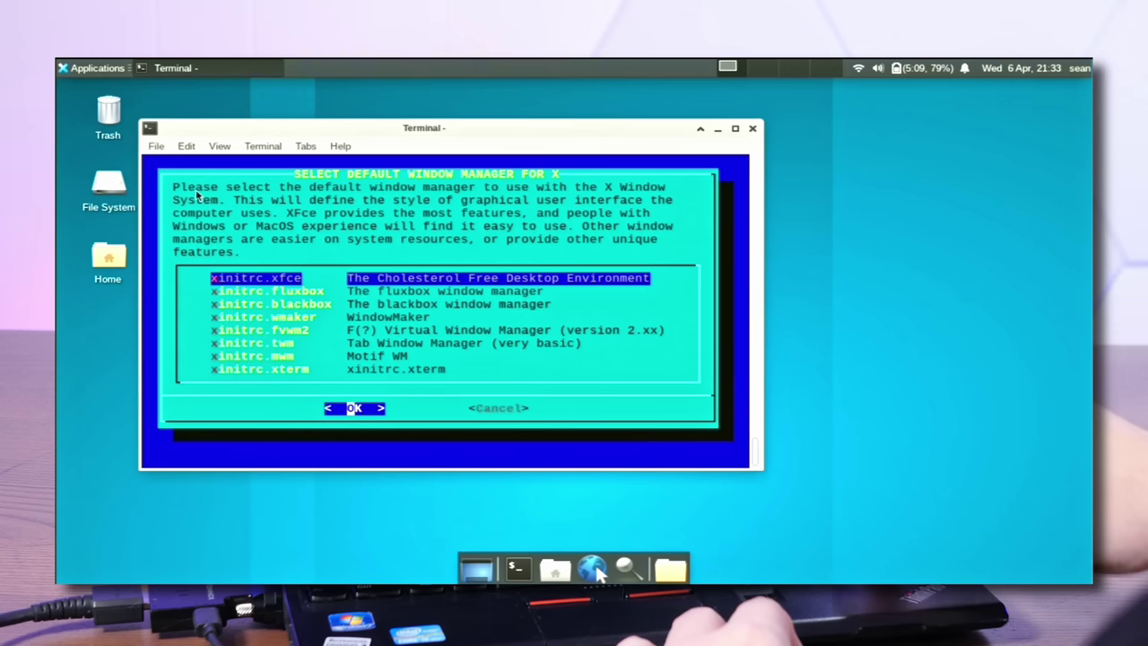
key(Down)
key(Down)
key(Down)
key(Down)
key(Down)
key(Down)
key(Down)
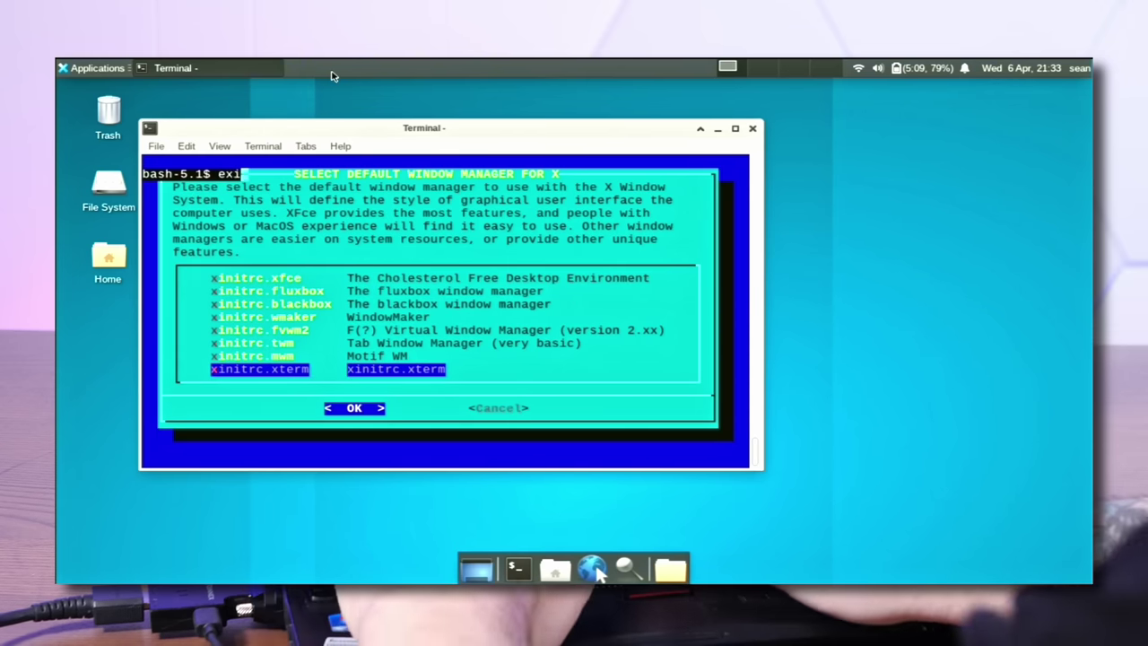
key(Return)
click(85, 64)
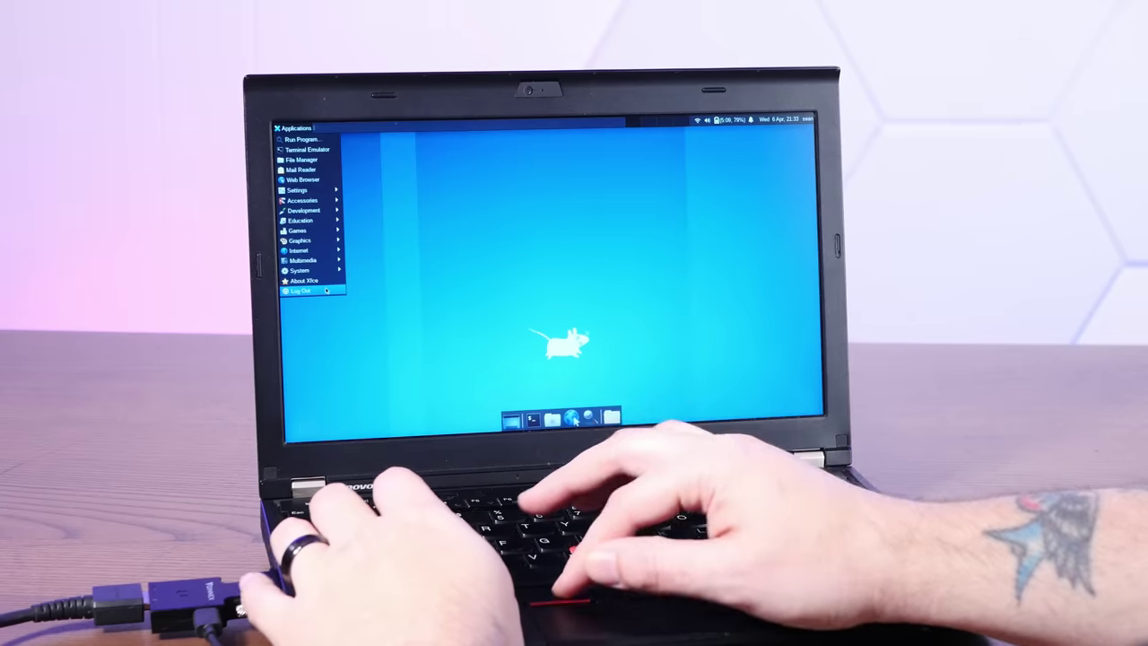
Step: Log out of Xfce and relaunch X with startx from the console
click(135, 335)
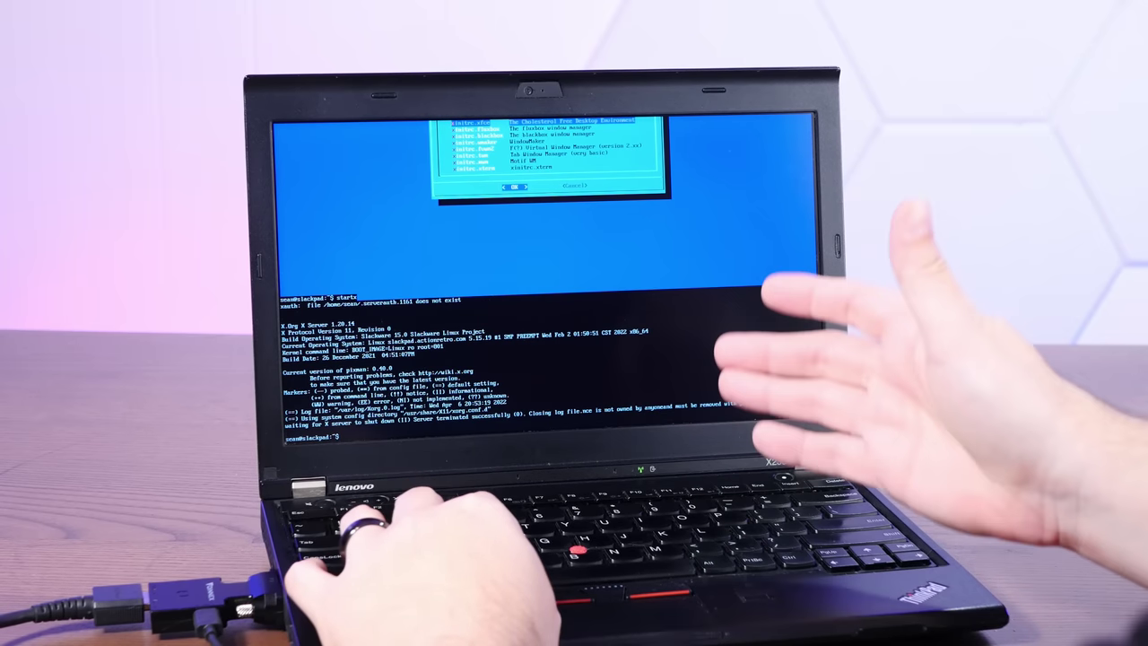
text(startx)
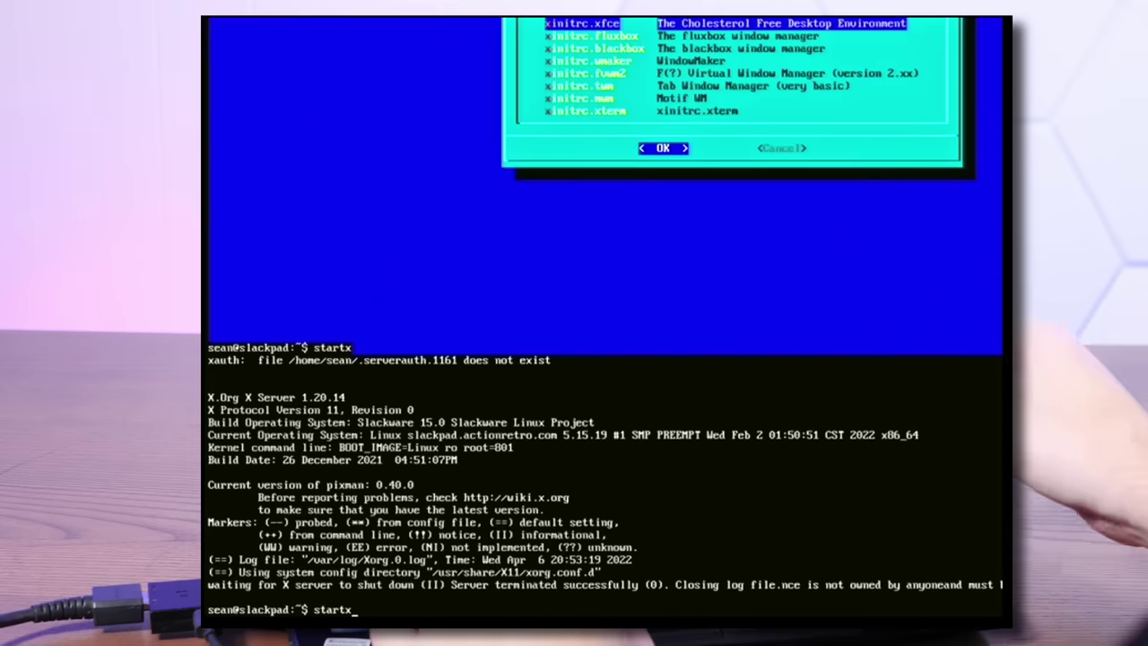
key(Return)
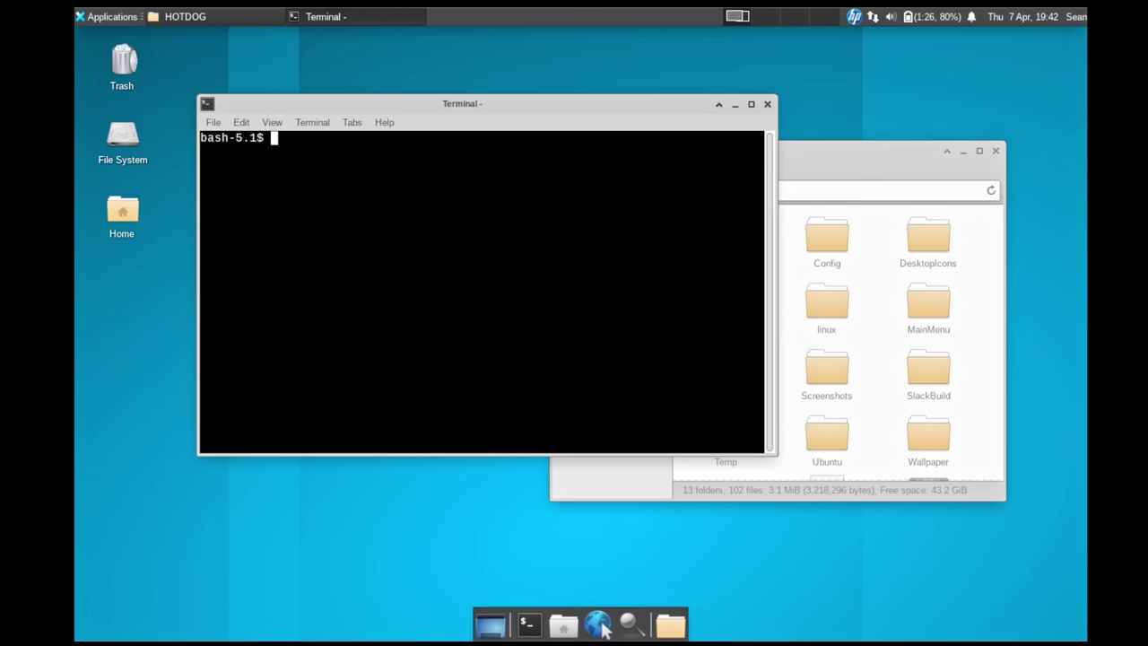
Step: Move the terminal and choose xinitrc.xterm as the default window manager in xwmconfig
drag(412, 118, 473, 153)
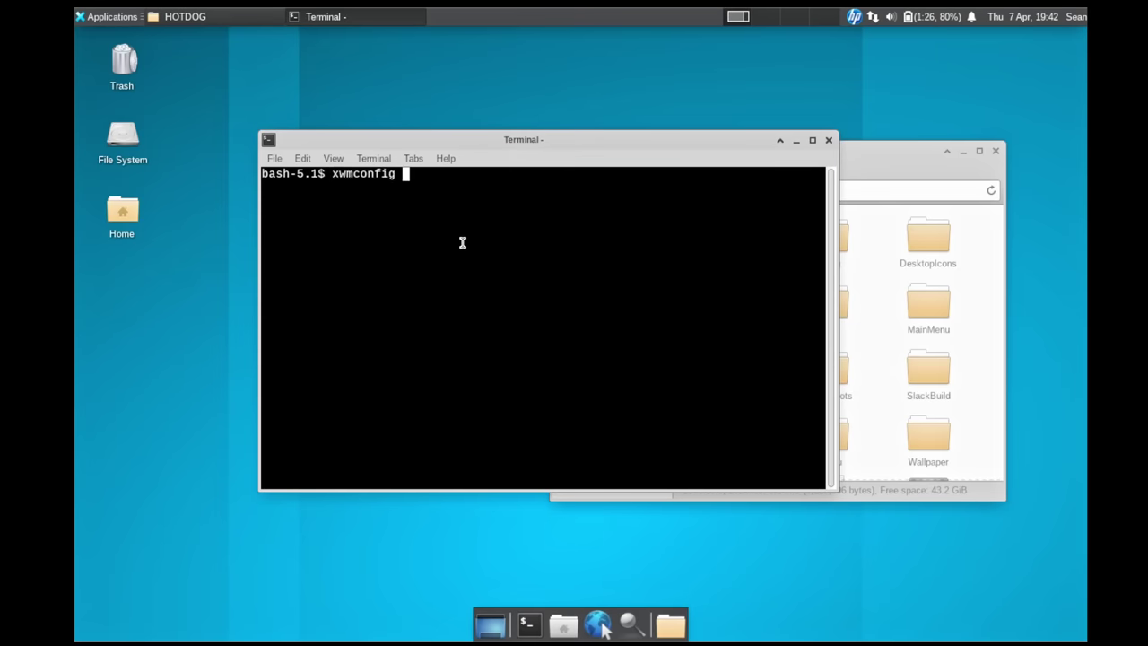
key(Return)
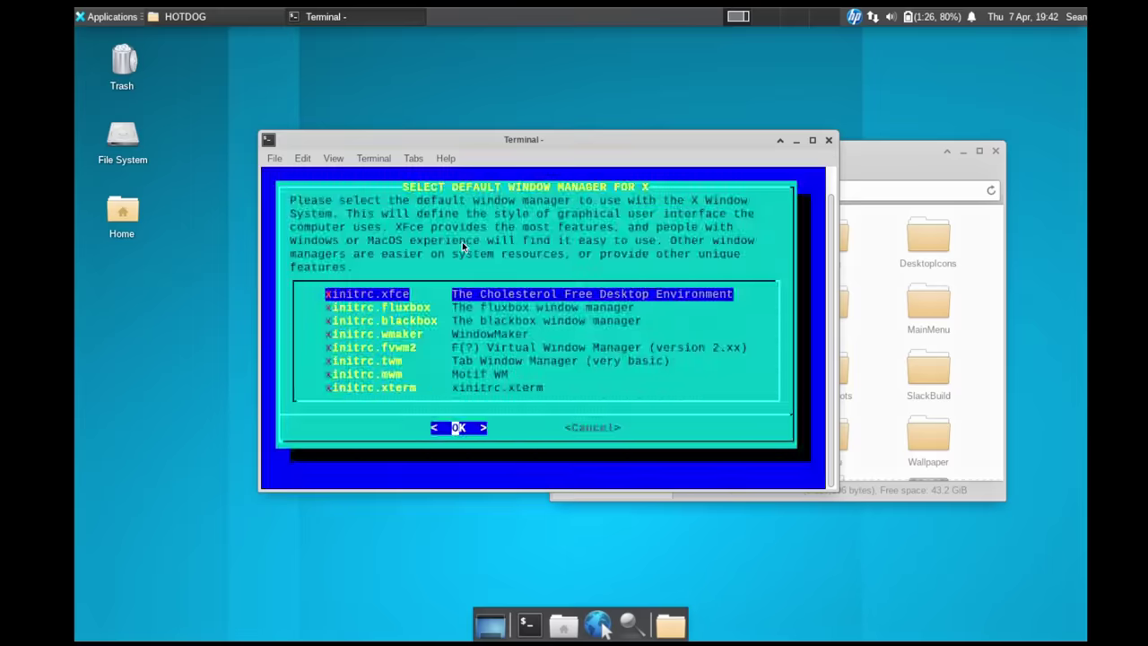
key(Down)
key(Down)
key(Down)
key(Down)
key(Down)
key(Down)
key(Down)
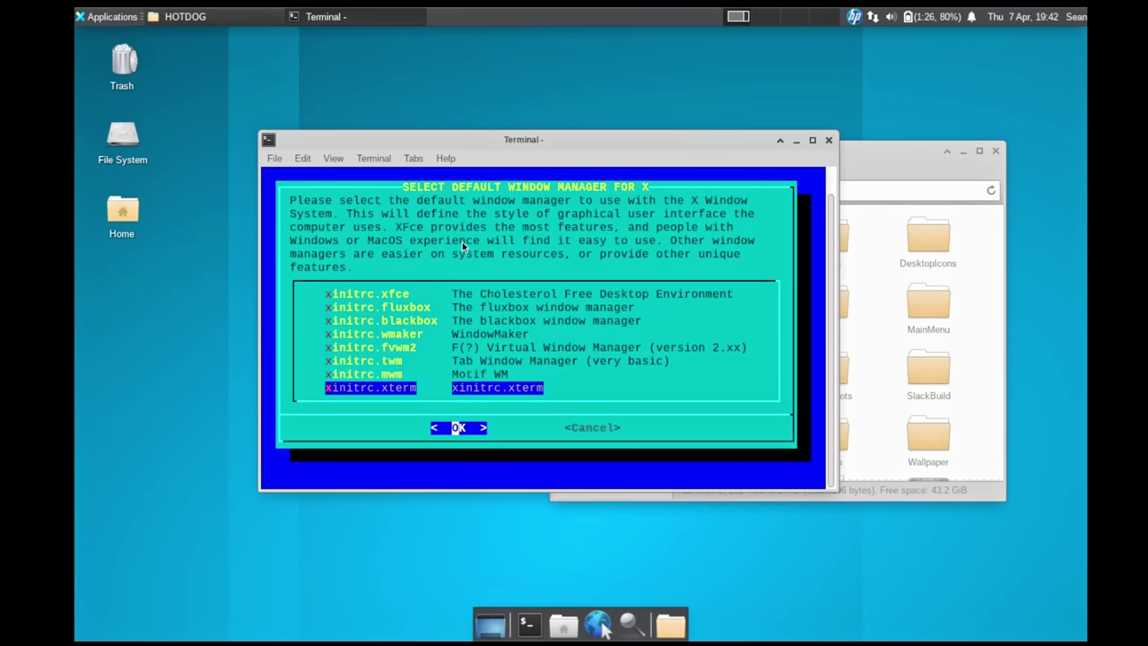
key(Return)
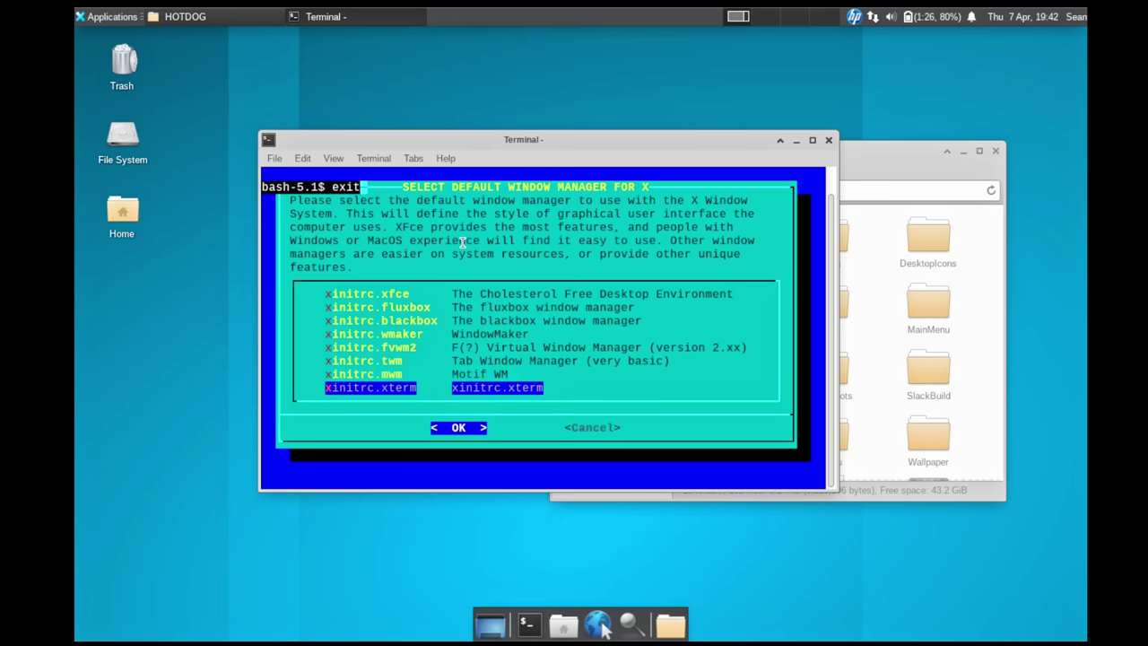
Step: Exit the terminal and log out of the Xfce session
text(exit)
key(Return)
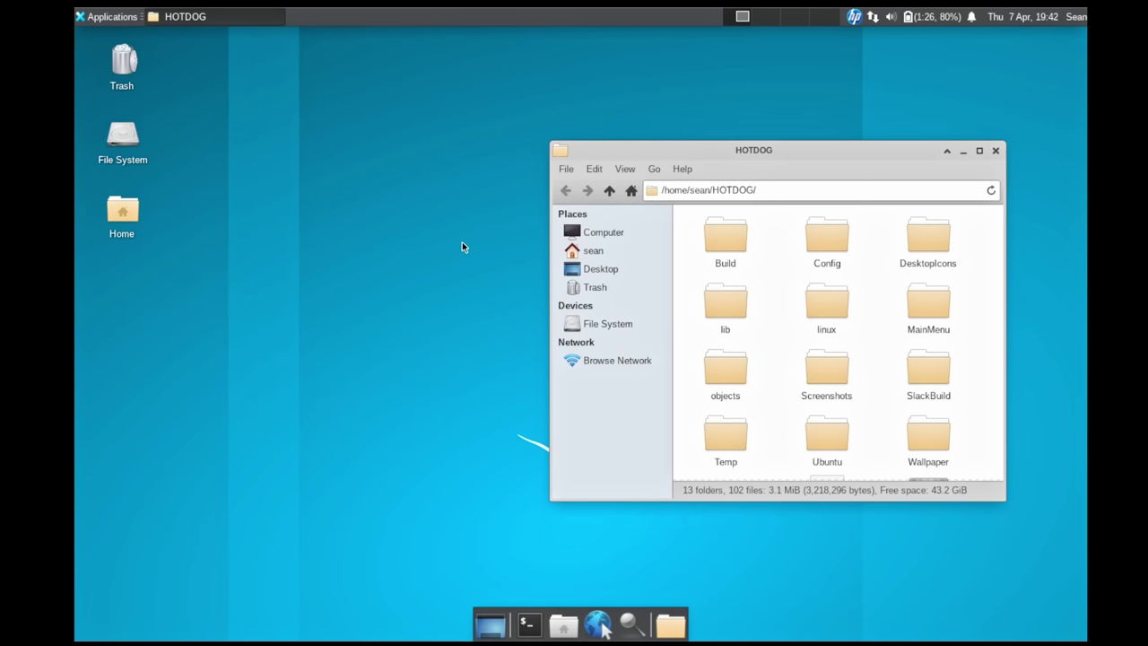
click(110, 18)
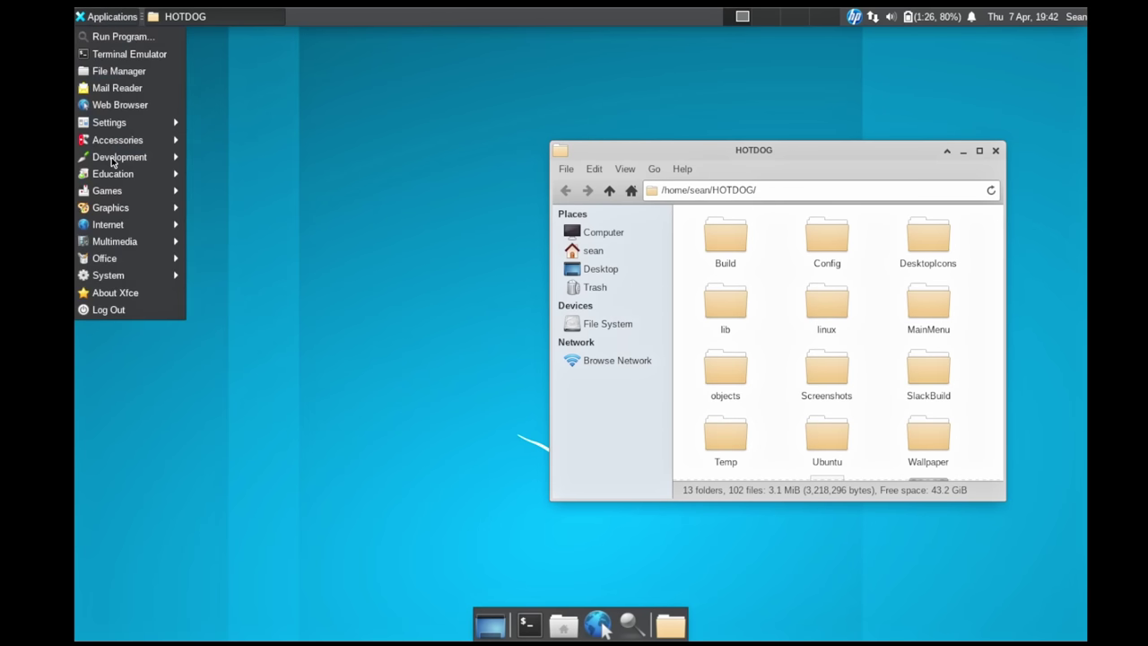
click(128, 310)
click(530, 275)
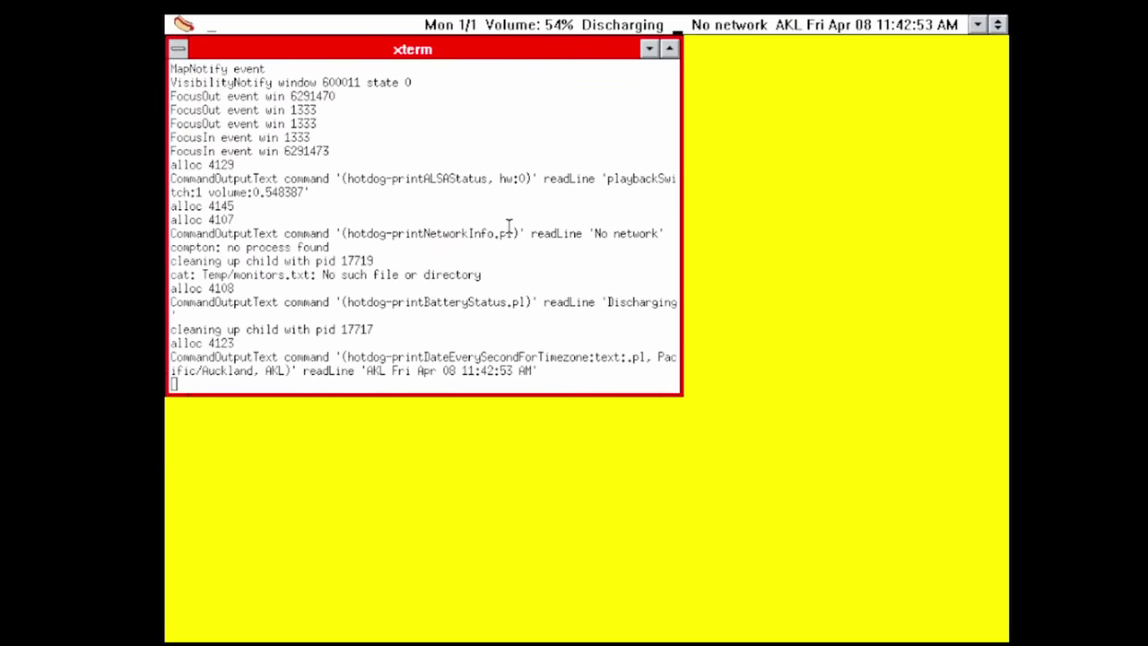
Step: Centre the log window and open a new XTerm from the Hot Dog menu beside it
drag(469, 55, 648, 221)
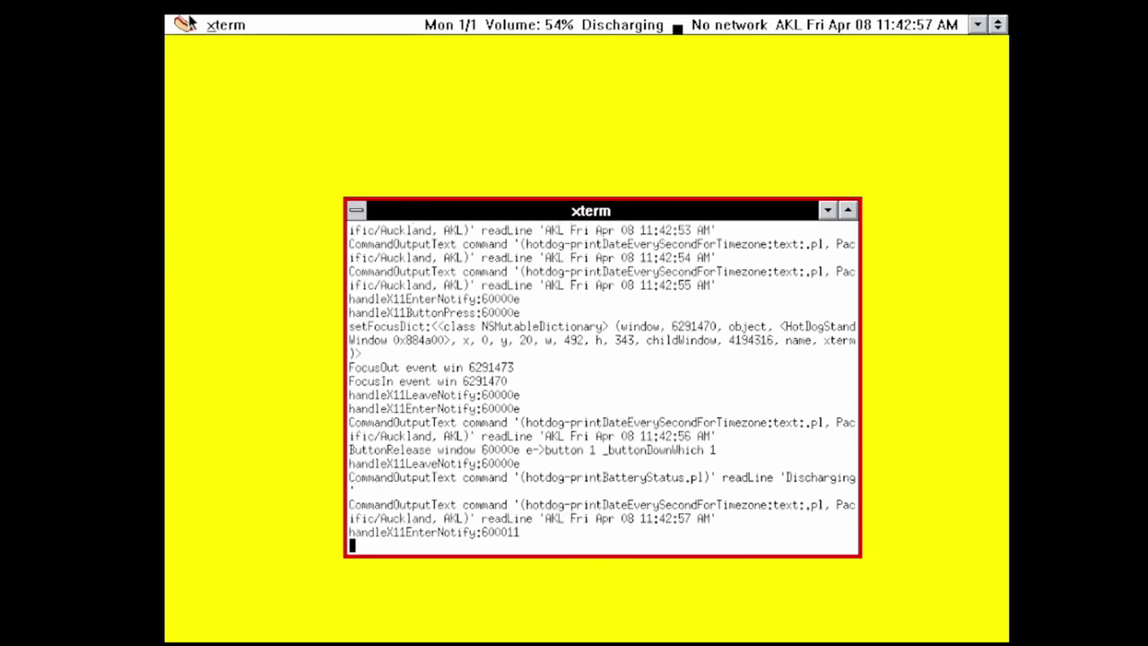
click(184, 24)
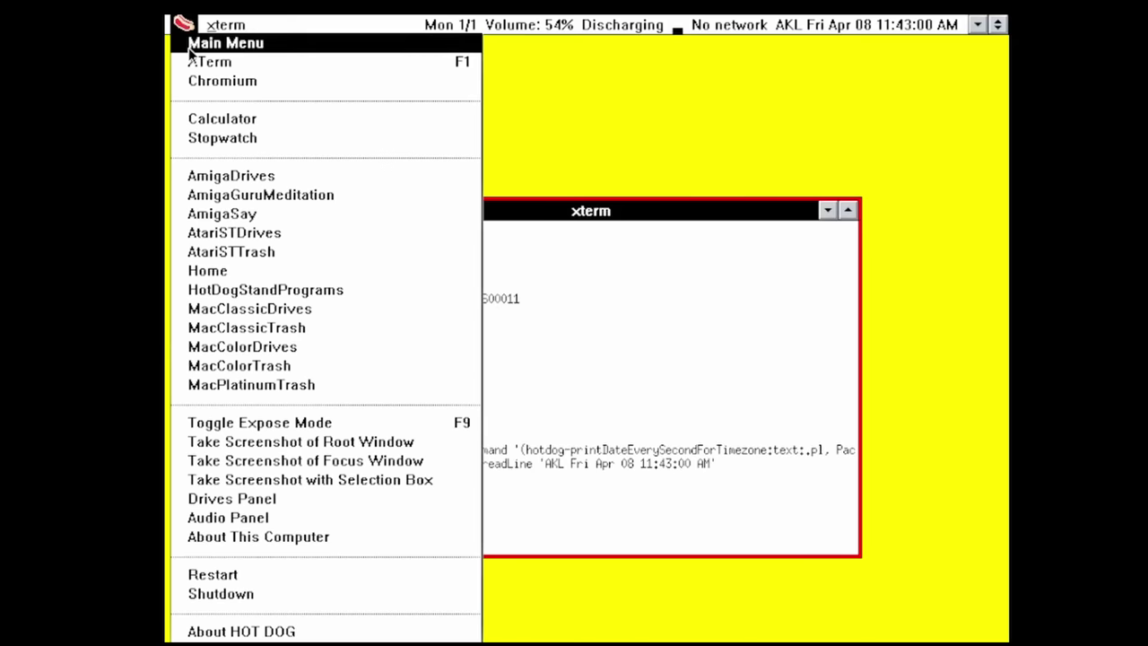
click(193, 61)
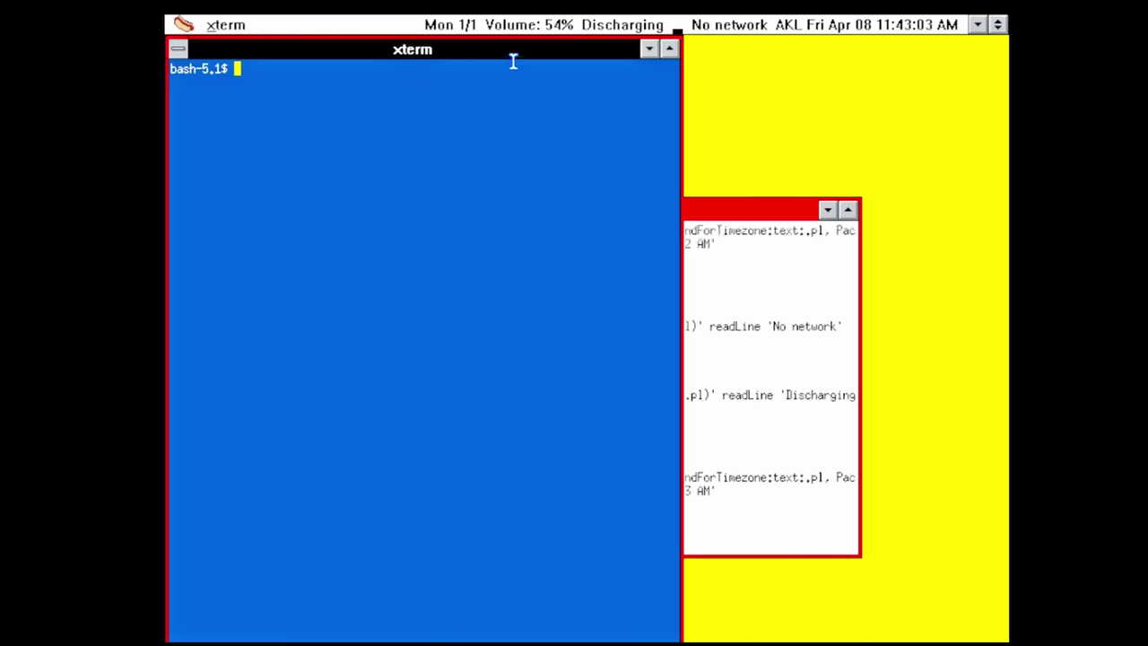
drag(513, 60, 558, 96)
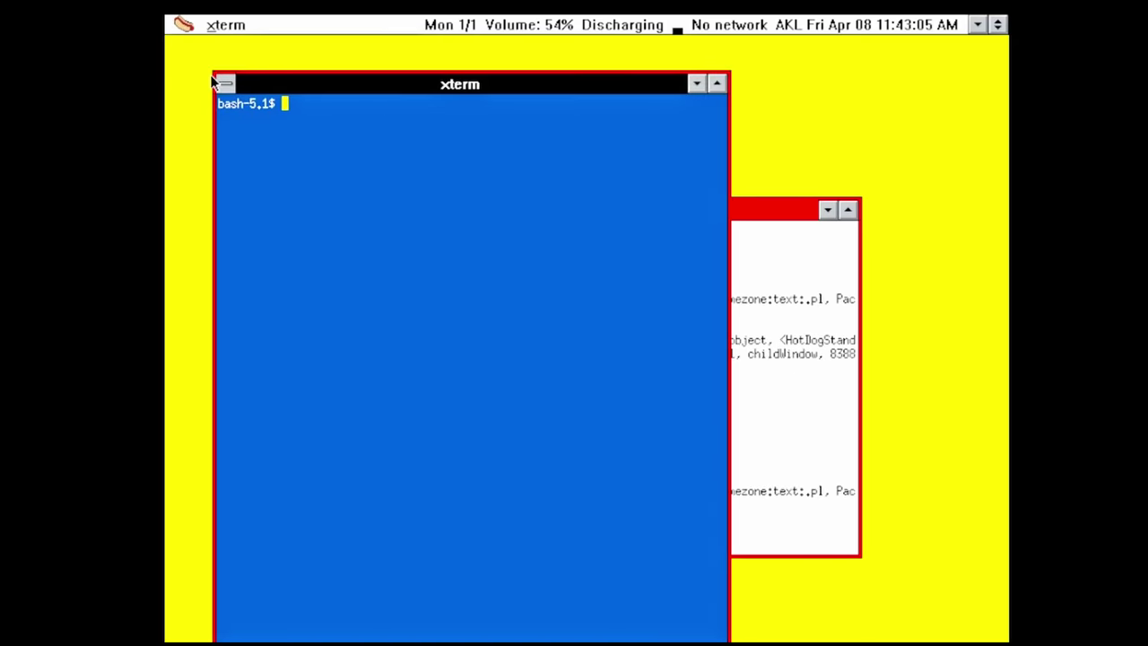
Step: Shrink the terminal and run 'xrandr -s 1440 900', which fails
drag(213, 82, 328, 89)
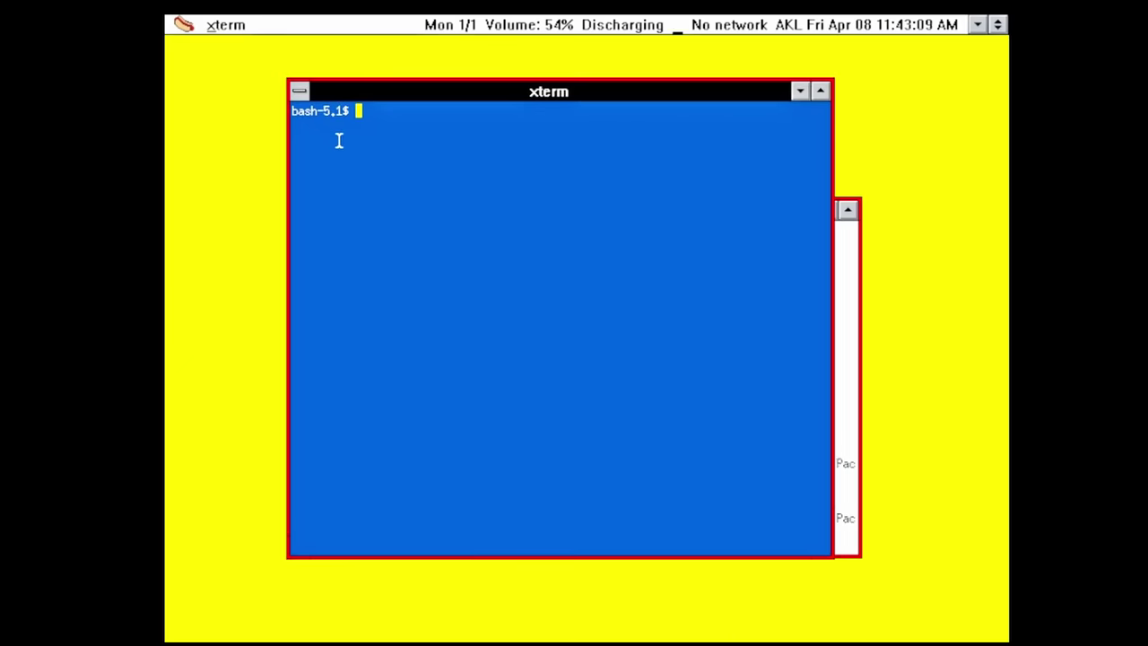
text(andr)
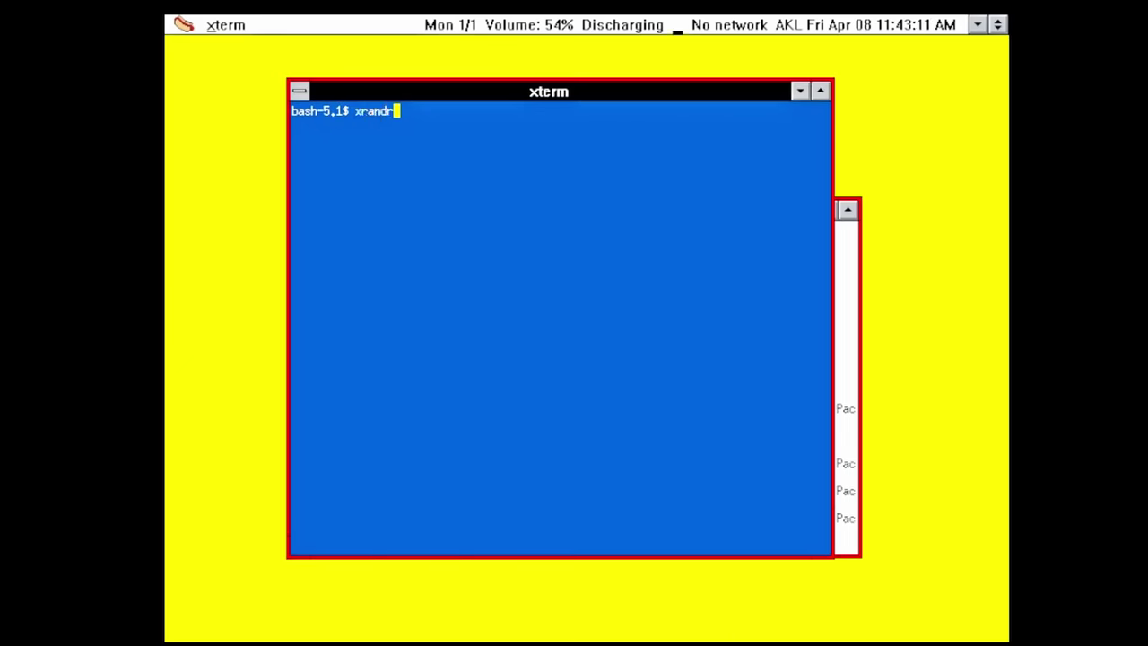
text( -s)
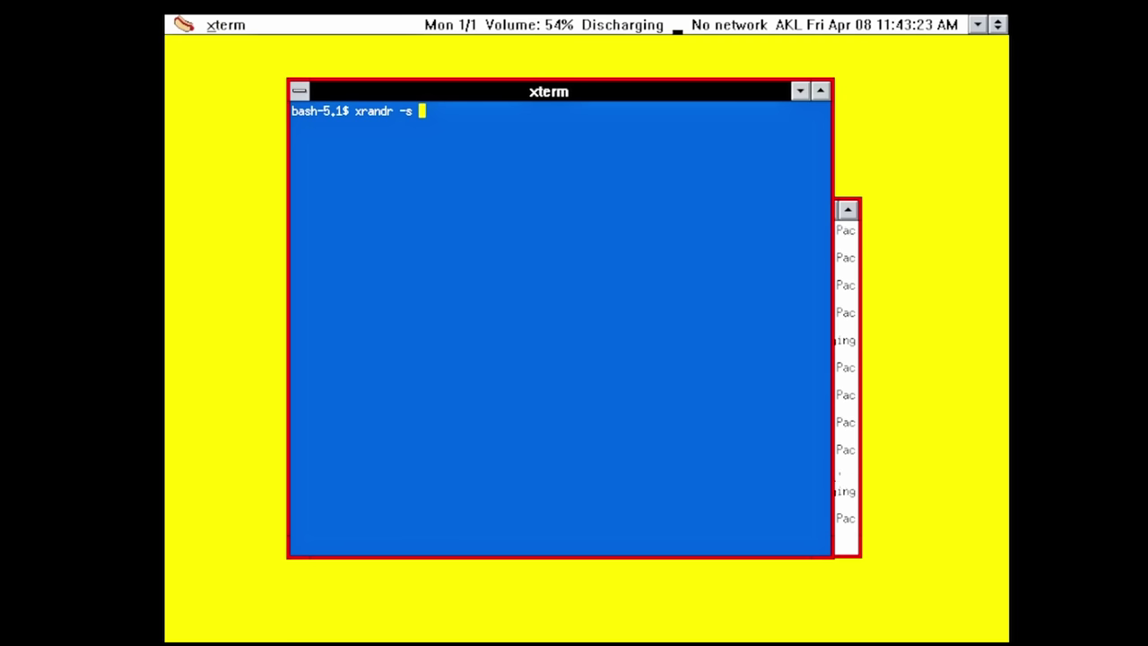
text(1440)
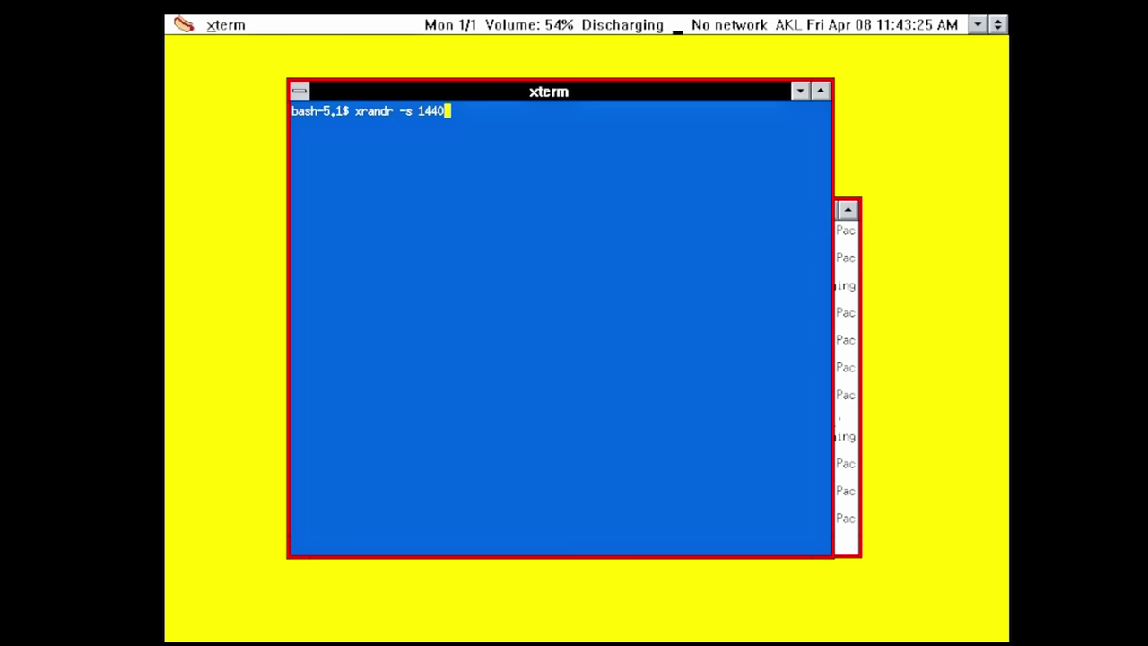
text( 900)
key(Return)
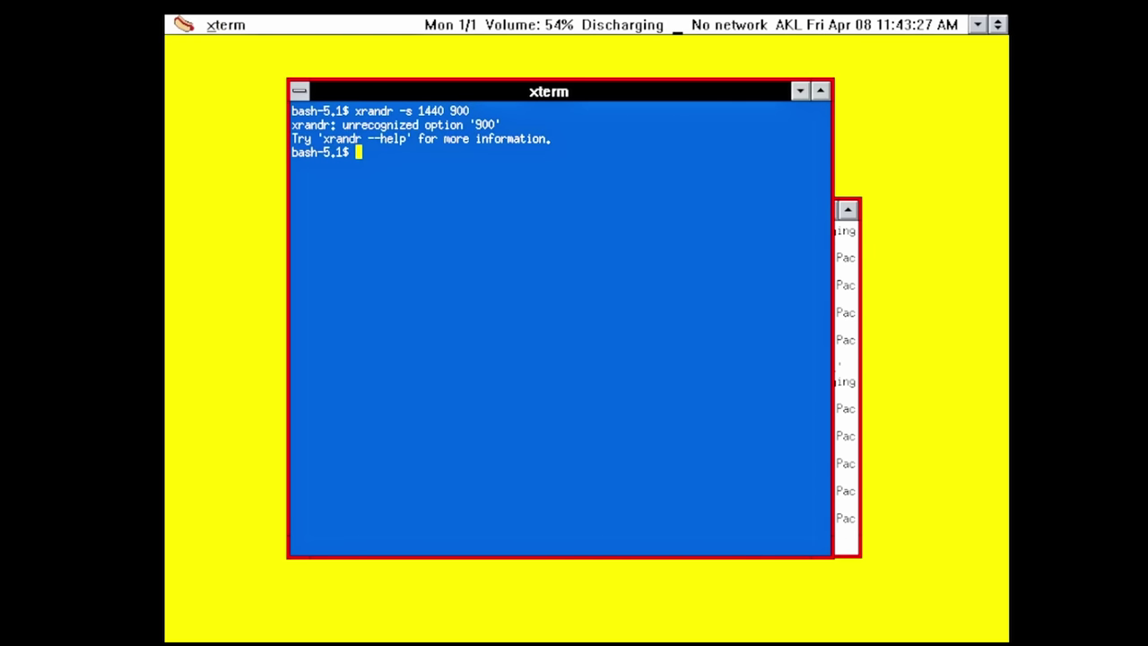
Step: Rerun the command corrected as 'xrandr -s 1440x900' and reposition the terminal
key(Up)
key(Left)
key(Left)
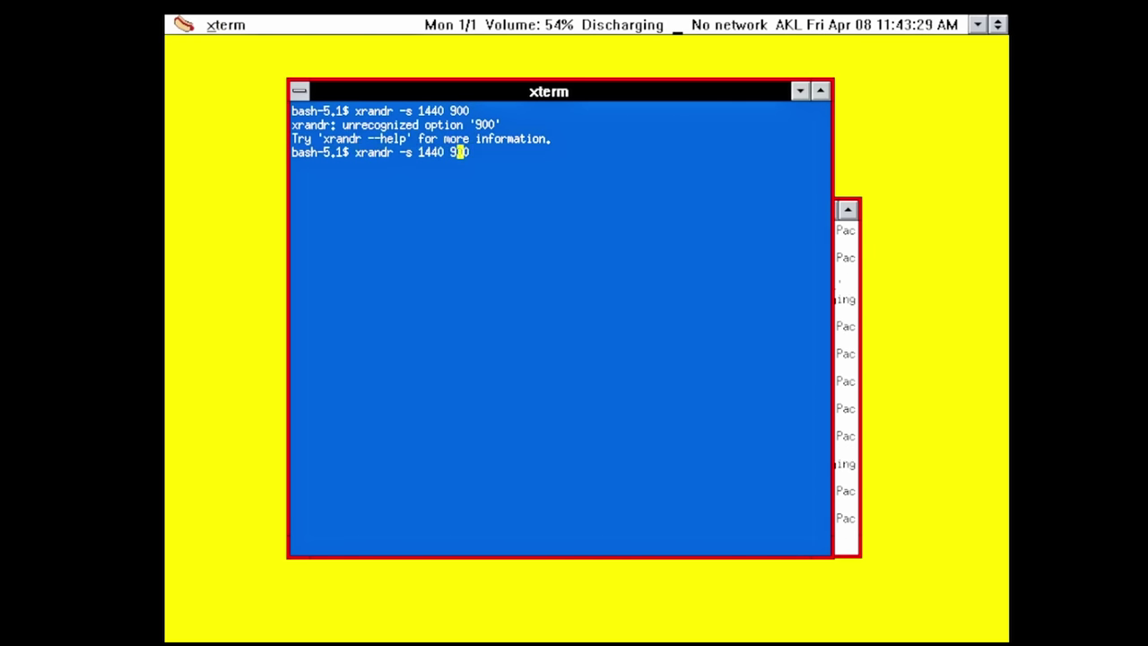
key(BackSpace)
text(x)
key(Return)
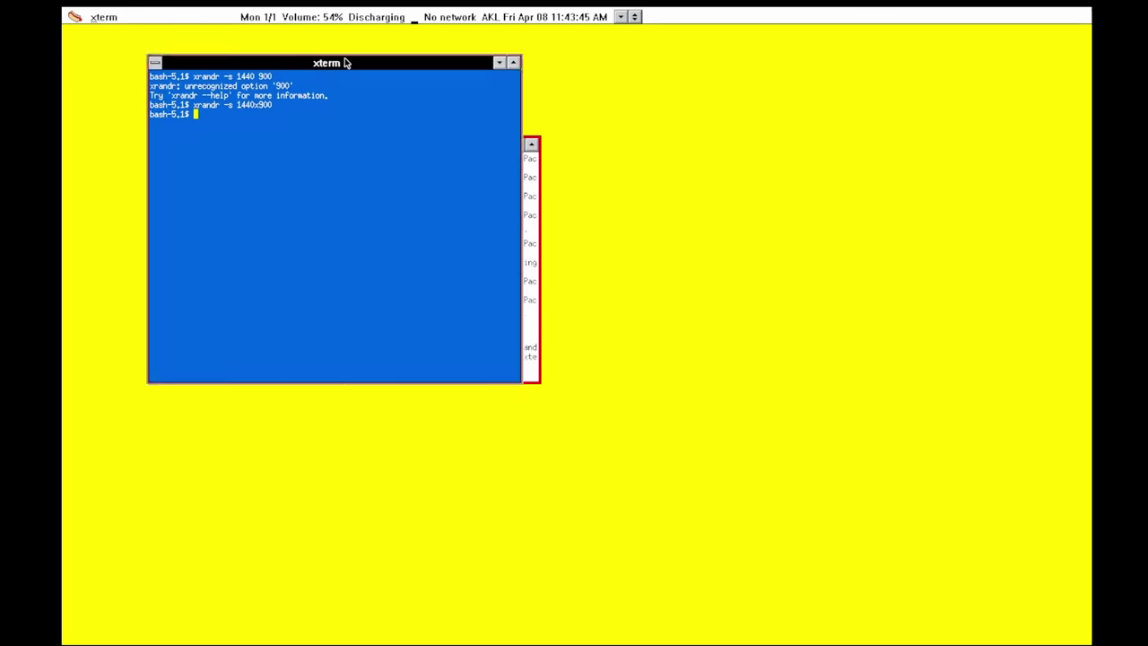
drag(347, 63, 609, 217)
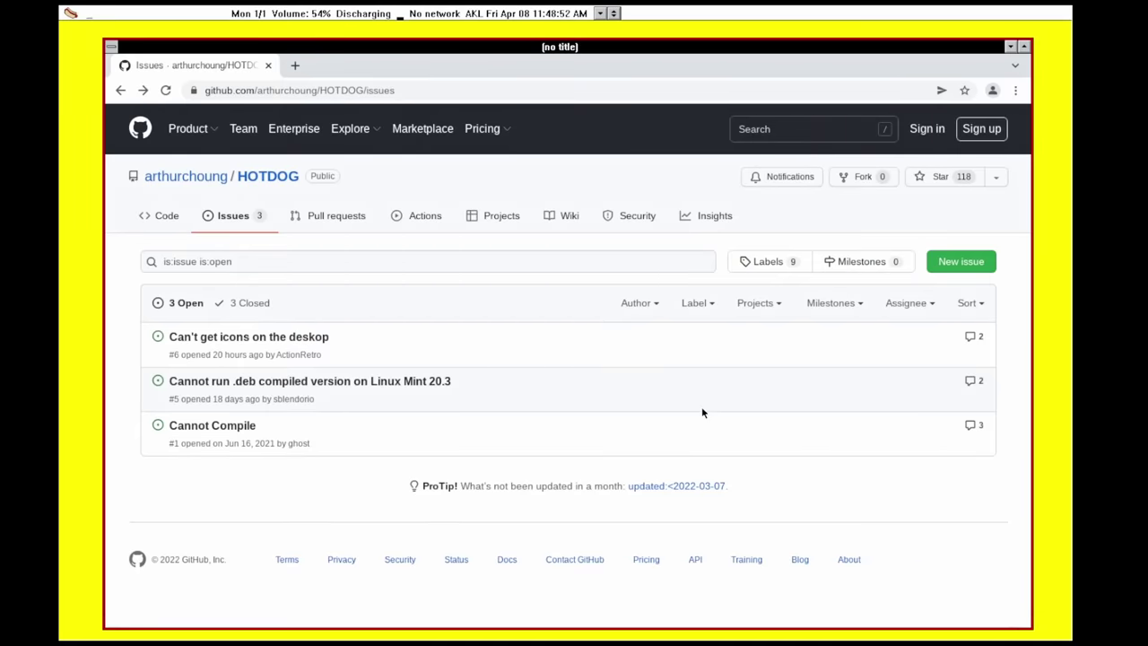
Step: Open issue #6 "Can't get icons on the deskop" and scroll to the owner's reply
click(265, 337)
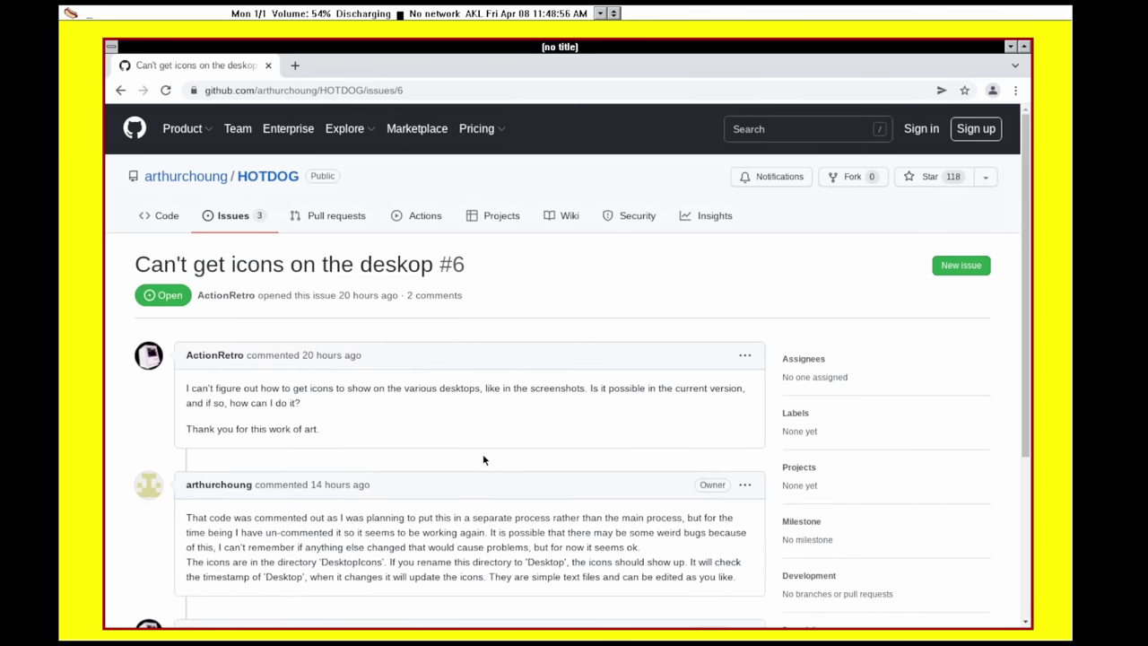
scroll(483, 459, down, 3)
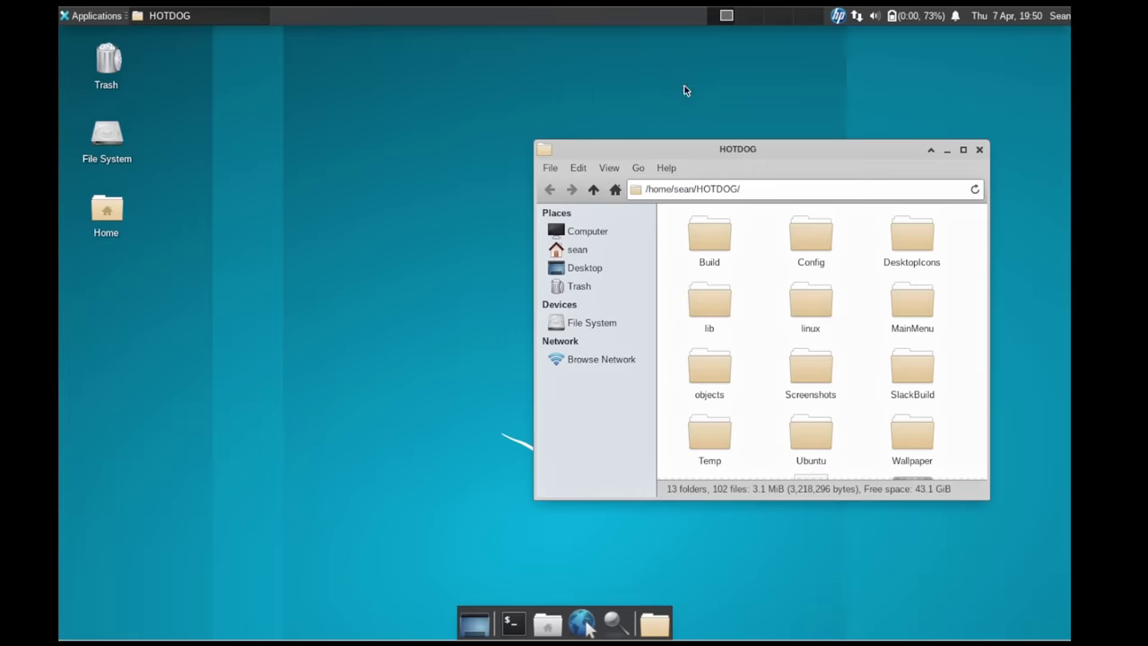
Step: Open the DesktopIcons folder and load maccolortrashcan.txt in Emacs
drag(716, 149, 695, 88)
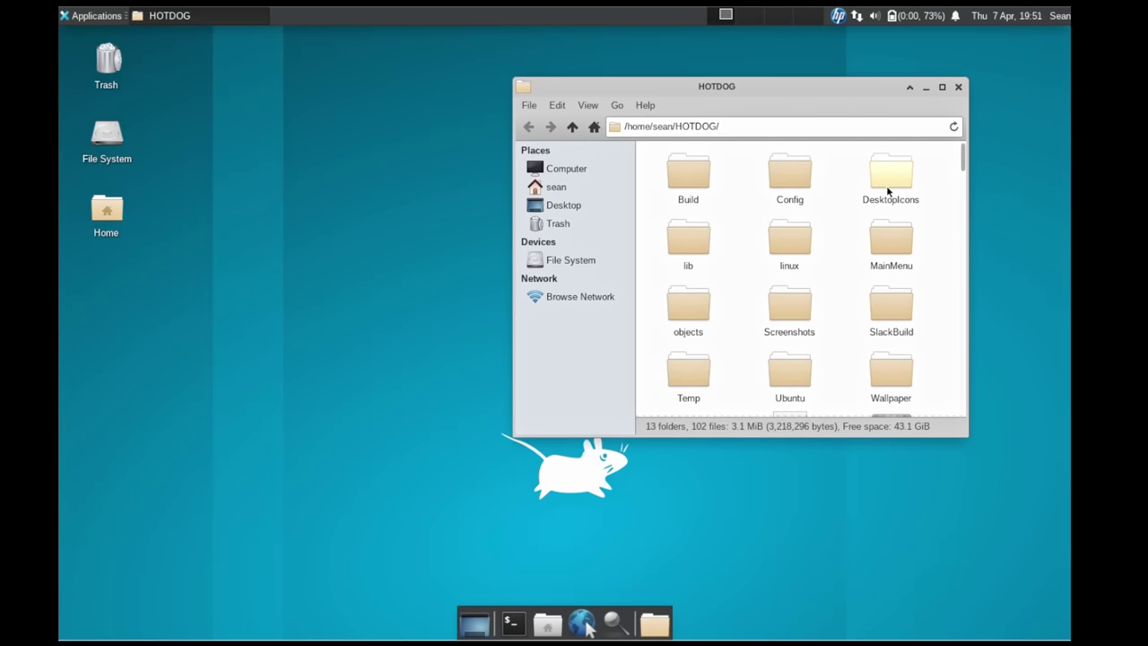
double_click(890, 171)
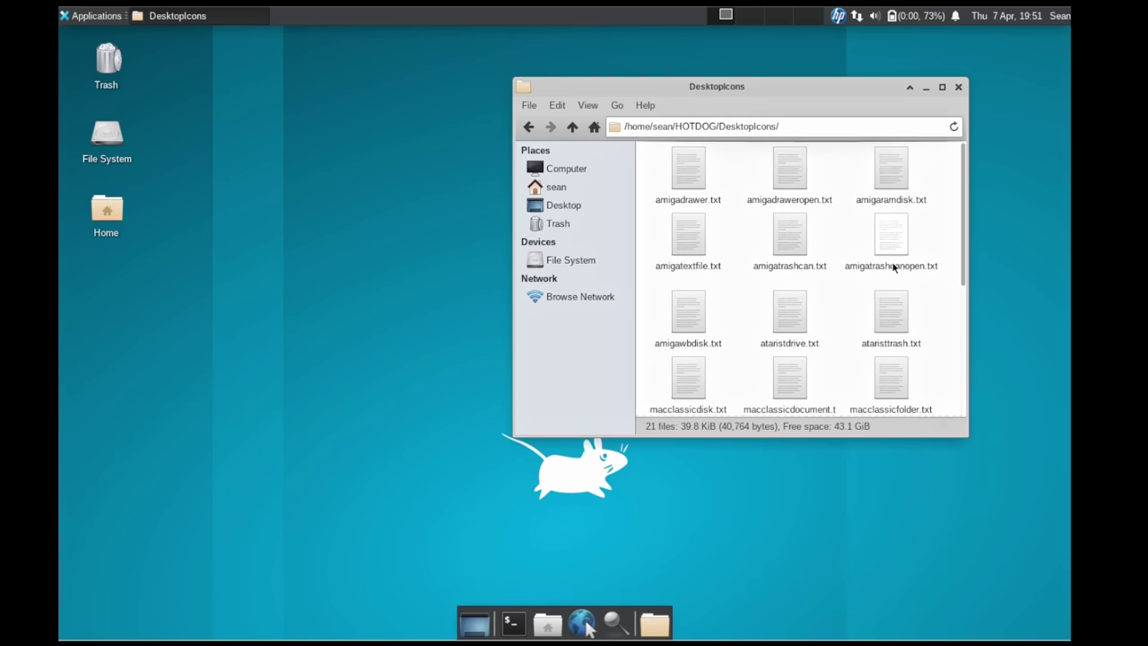
scroll(892, 269, down, 5)
double_click(885, 299)
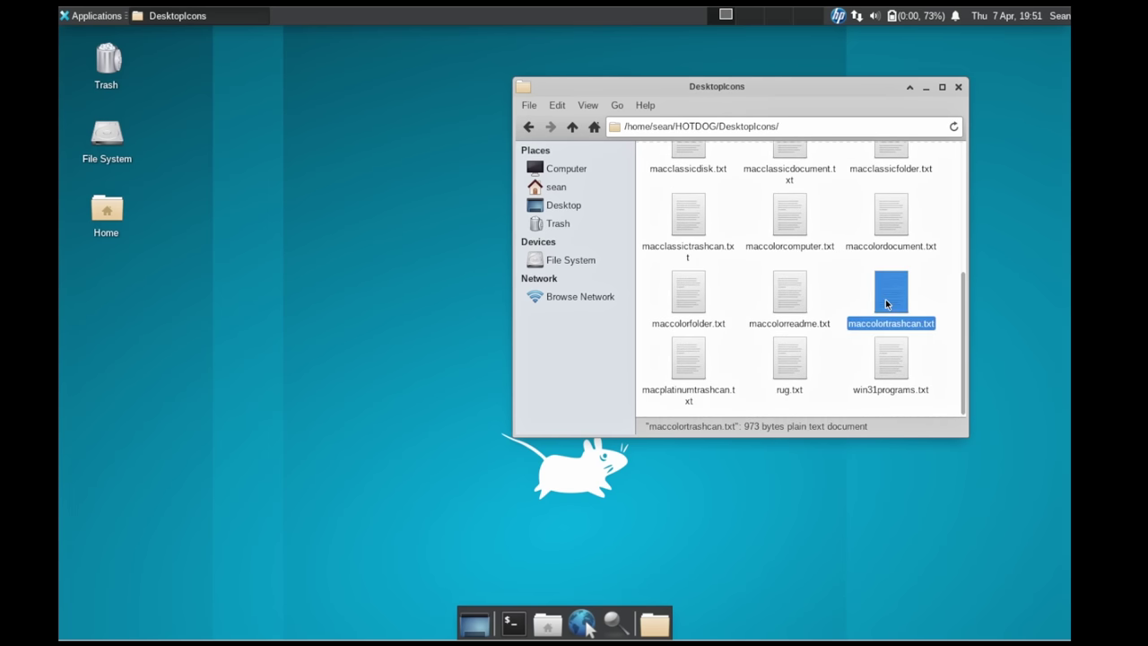
Step: Look through the file's palette and pixel rows, close Emacs, and return to HOTDOG
drag(270, 203, 339, 72)
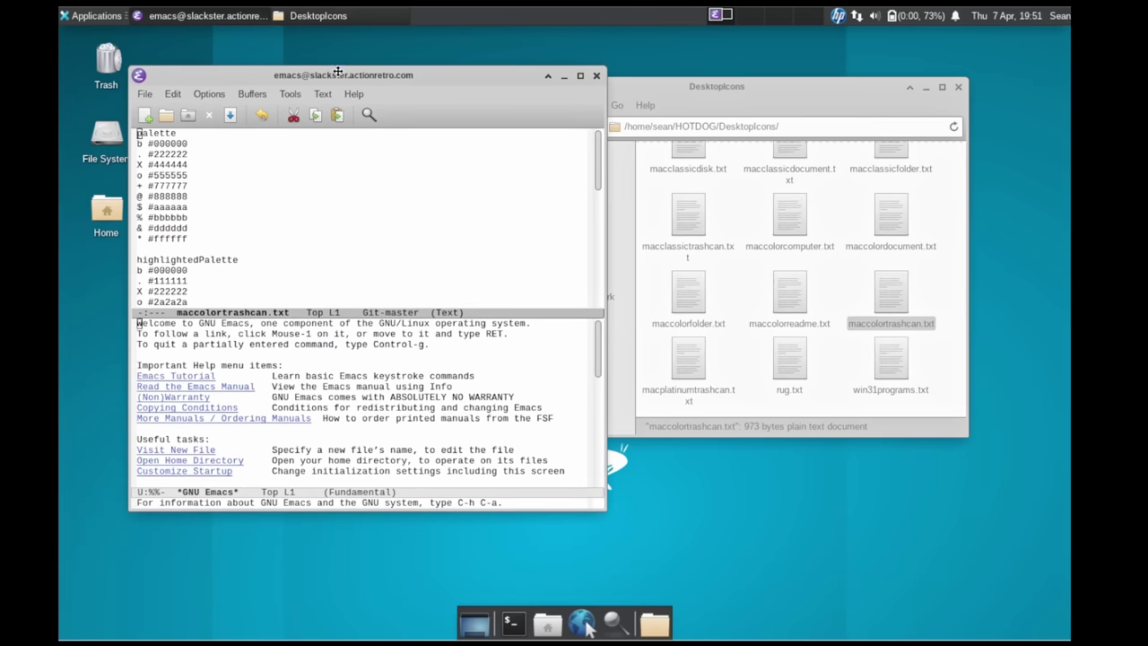
scroll(215, 208, down, 7)
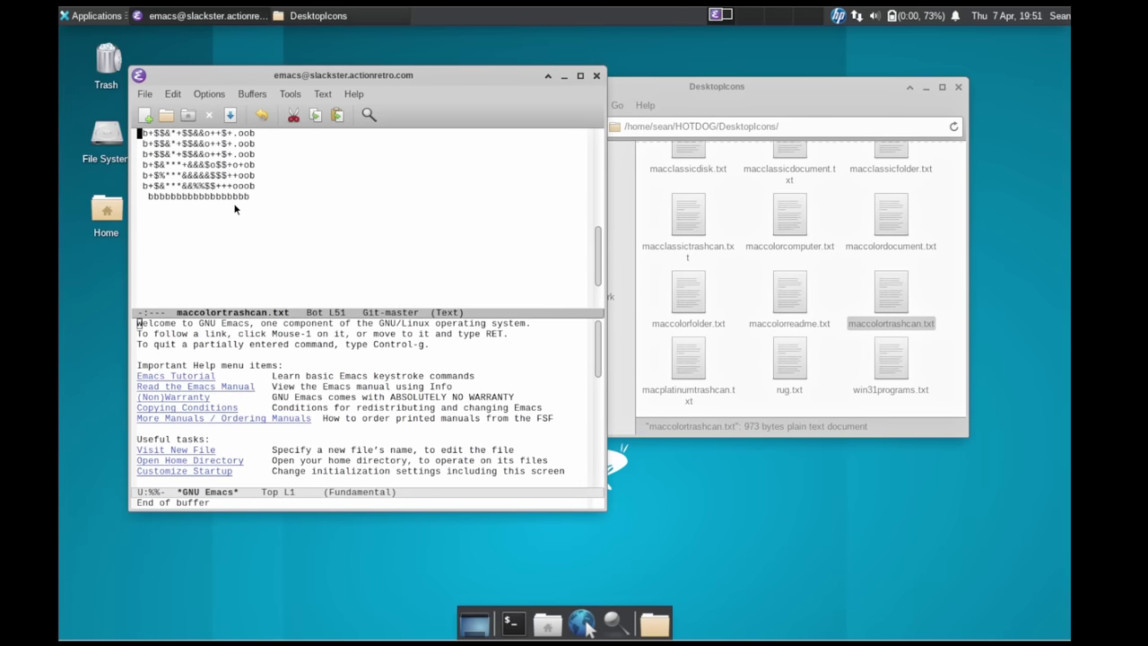
scroll(235, 208, up, 8)
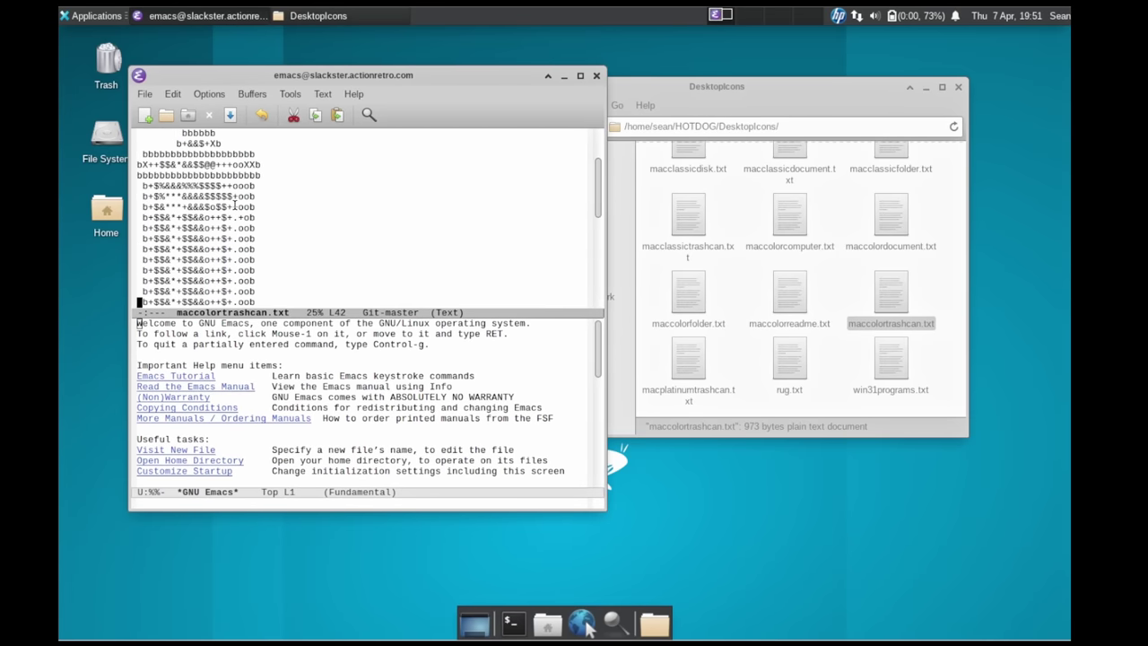
click(596, 76)
drag(717, 86, 655, 122)
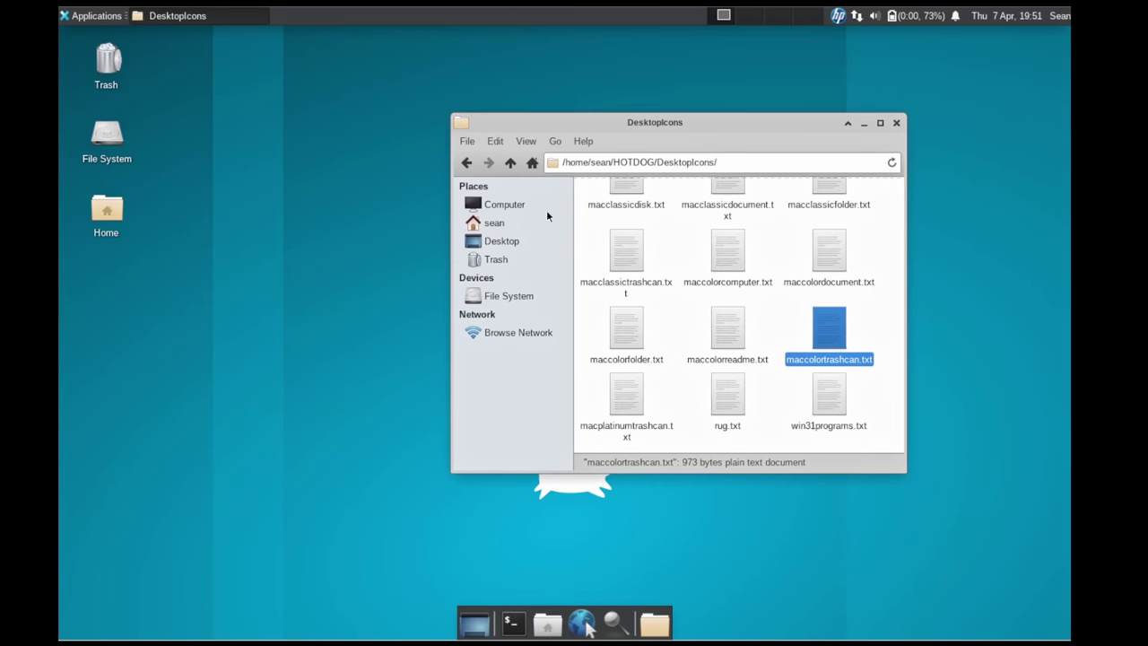
click(466, 162)
Step: Create a new folder named 'Desktop' inside HOTDOG
click(879, 247)
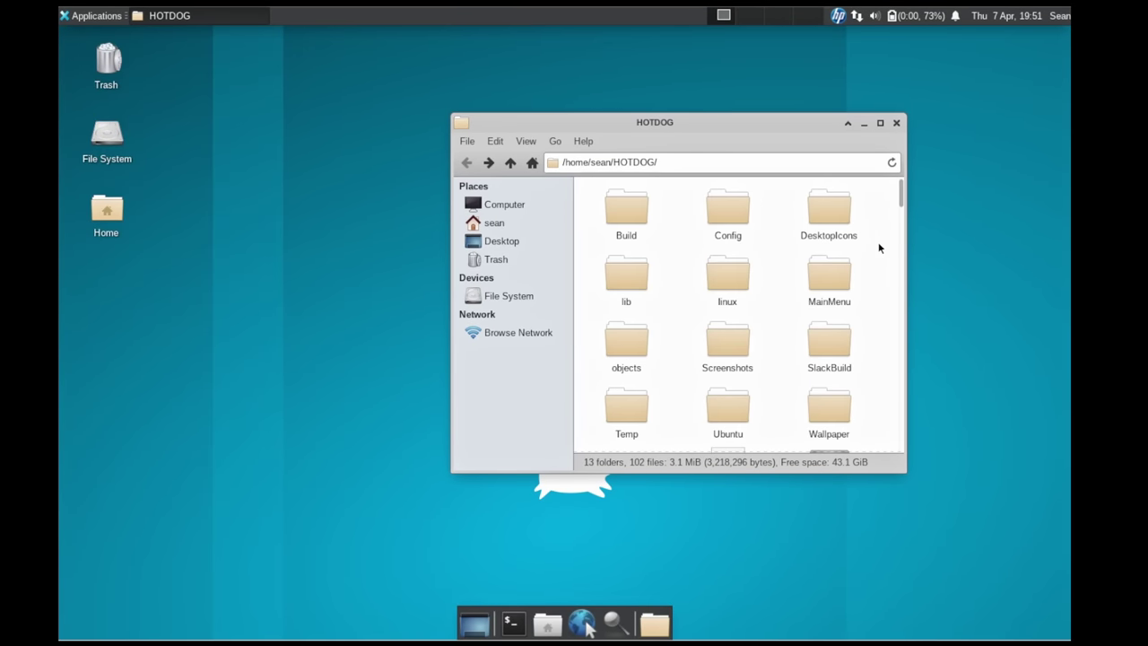
right_click(871, 247)
click(883, 257)
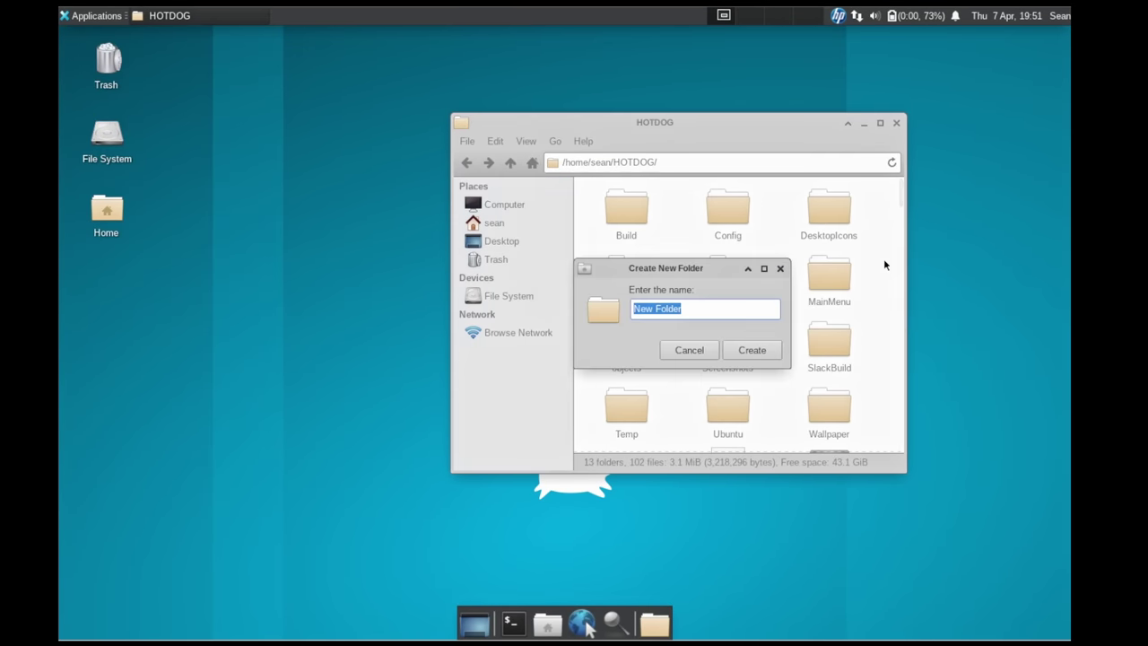
text(Desktop)
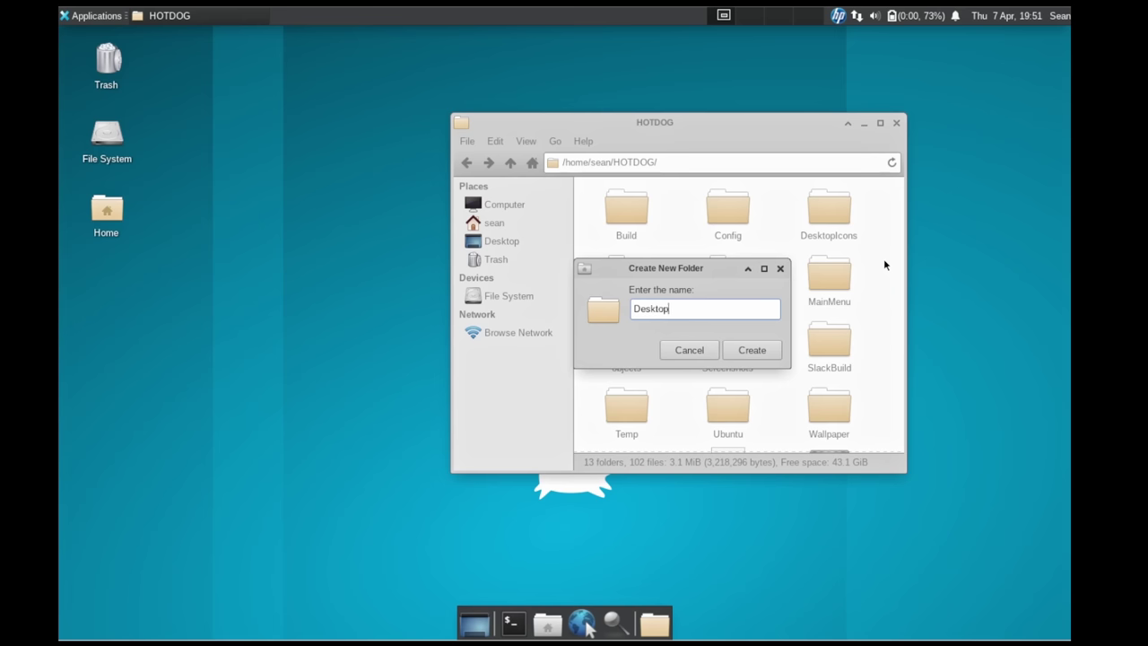
key(Return)
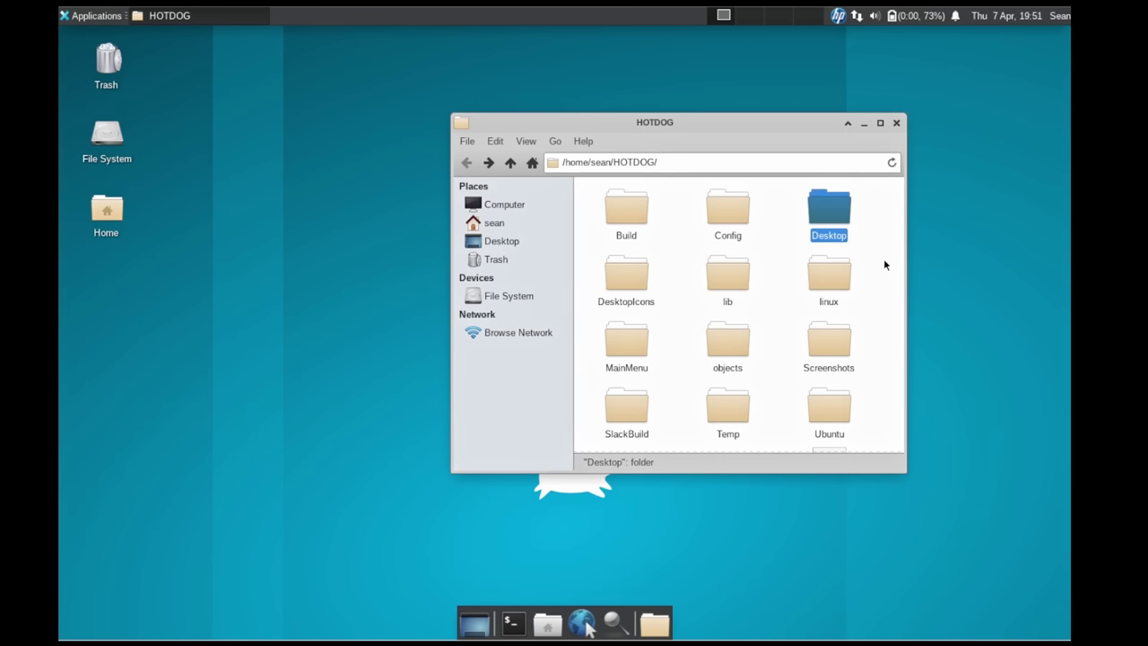
Step: Open DesktopIcons in its own separate window beside HOTDOG
double_click(608, 283)
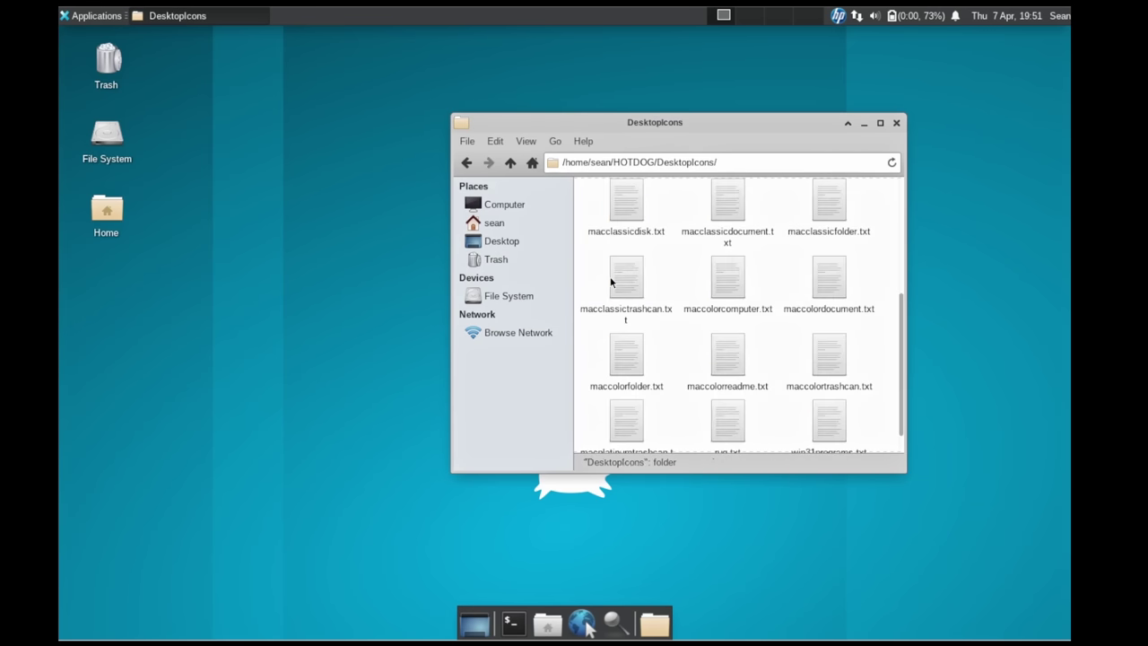
scroll(654, 331, down, 5)
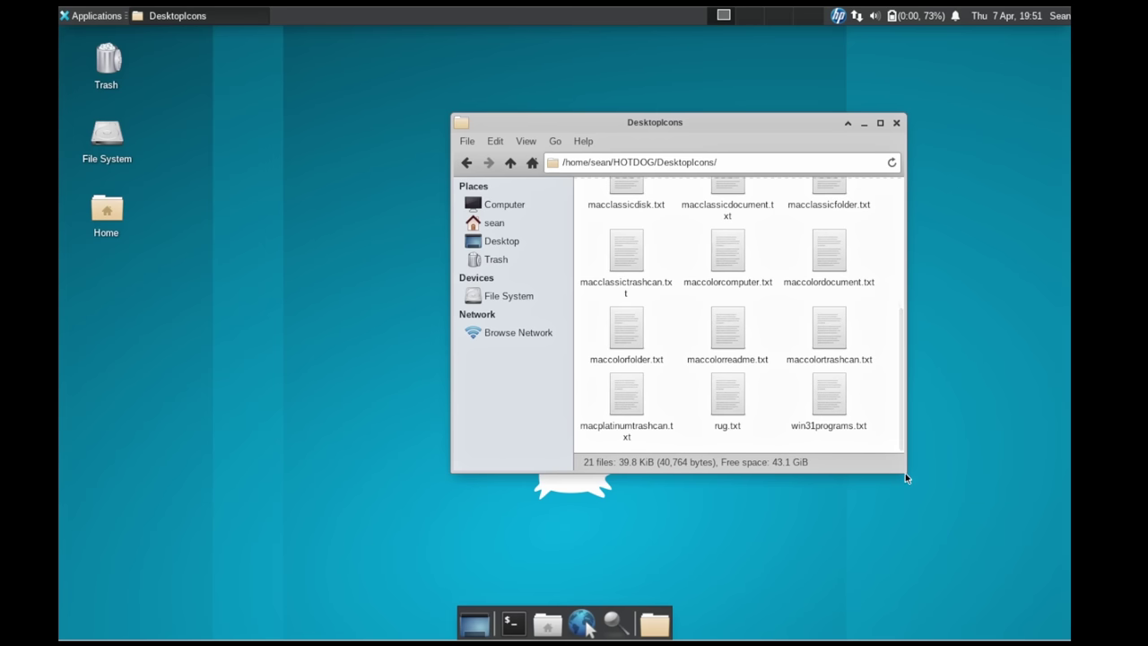
click(463, 165)
right_click(619, 285)
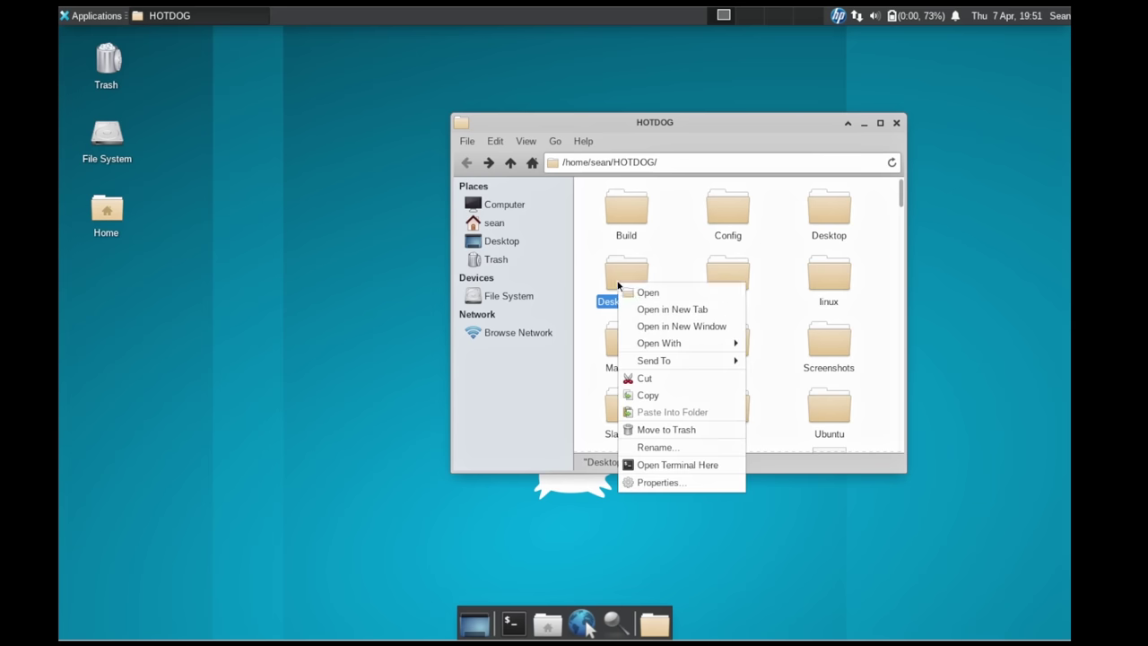
click(645, 326)
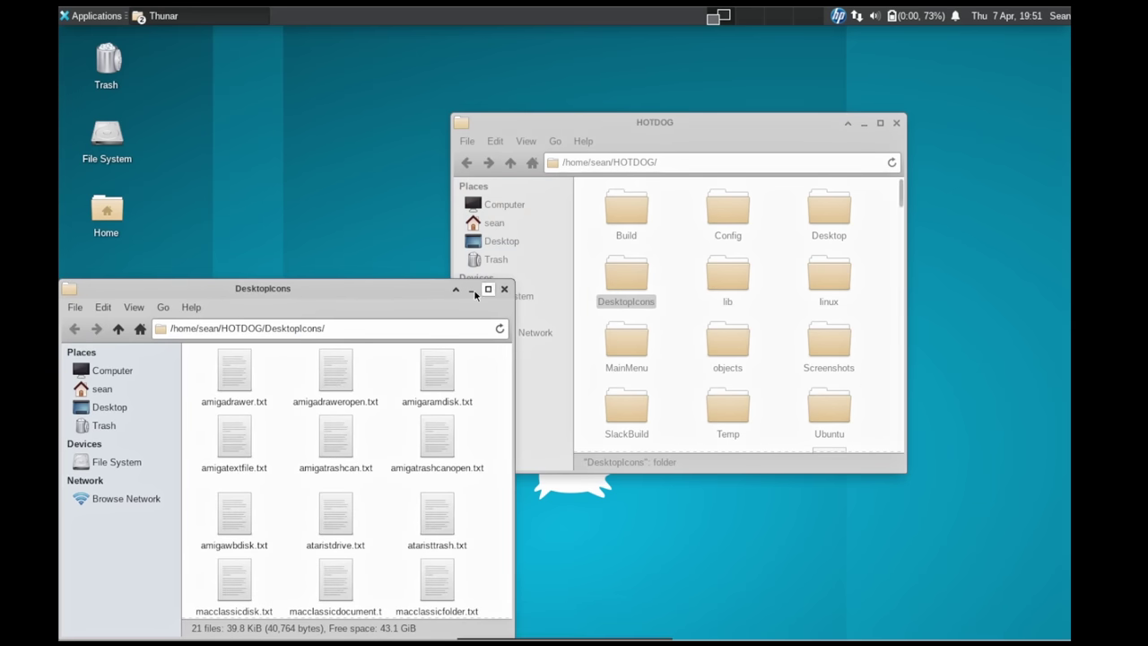
drag(459, 225, 576, 87)
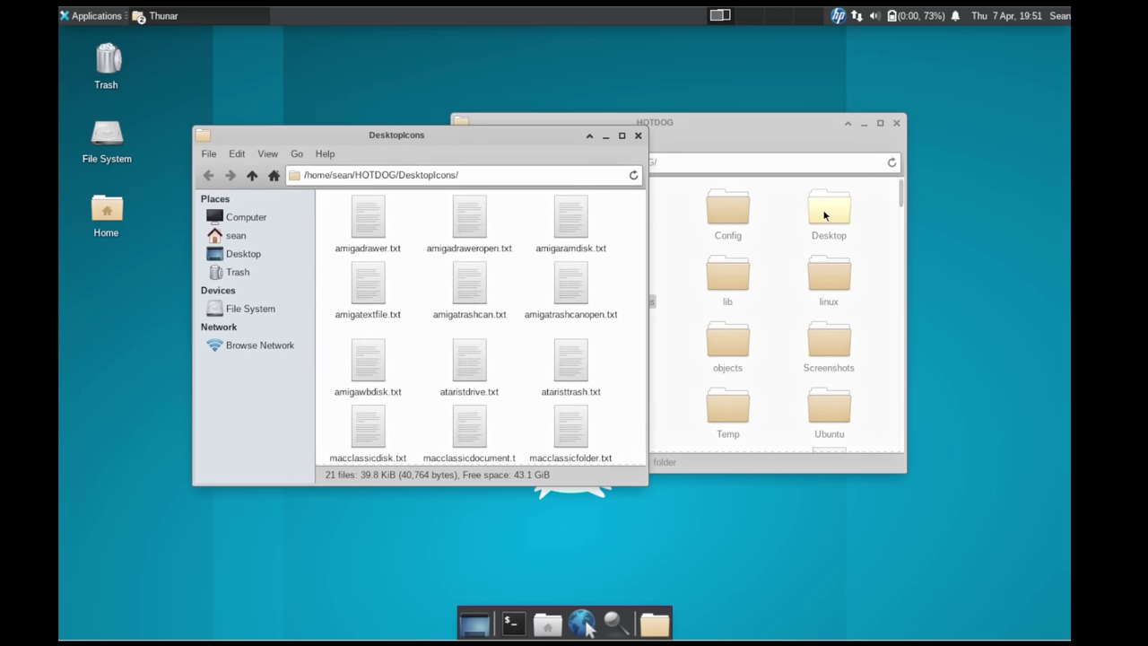
Step: Open the Desktop folder and move ataristdrive.txt and ataristtrash.txt into it
double_click(825, 212)
drag(765, 135, 826, 133)
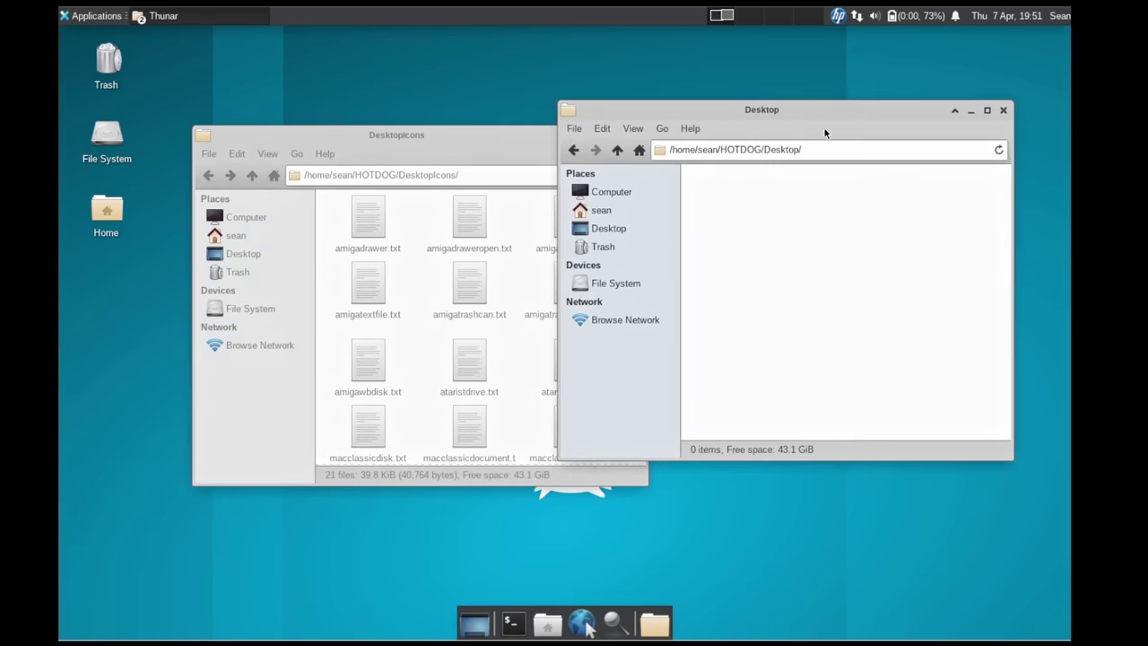
drag(525, 148, 426, 177)
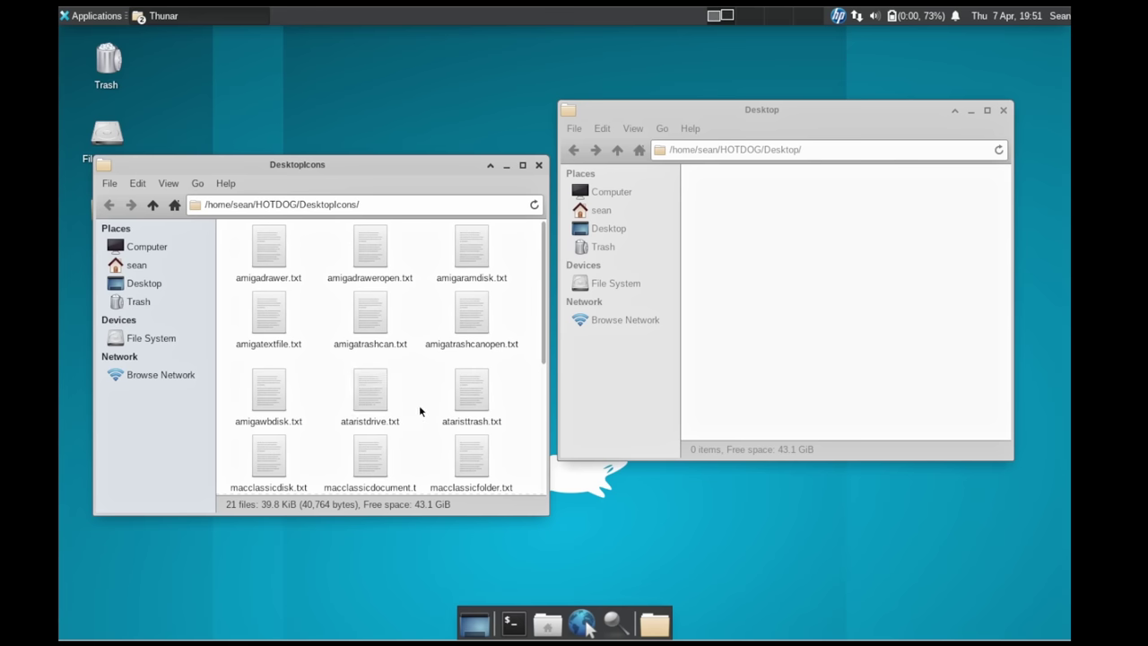
drag(496, 406, 787, 233)
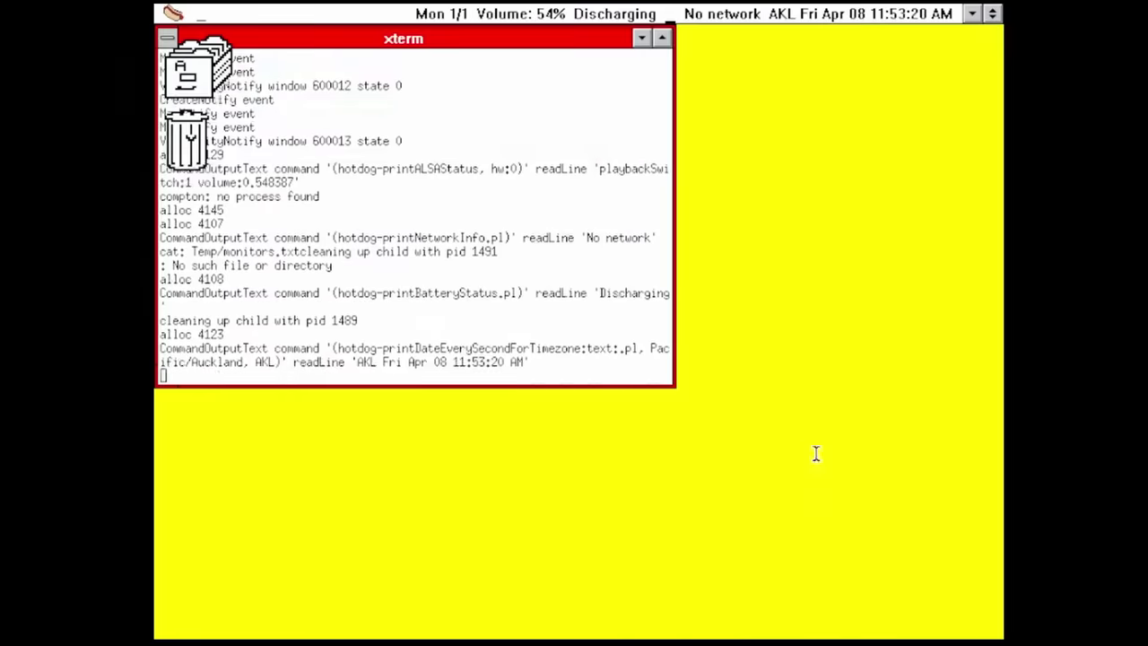
Step: Move the xterm log window to the lower right of the screen
click(275, 59)
drag(275, 59, 556, 211)
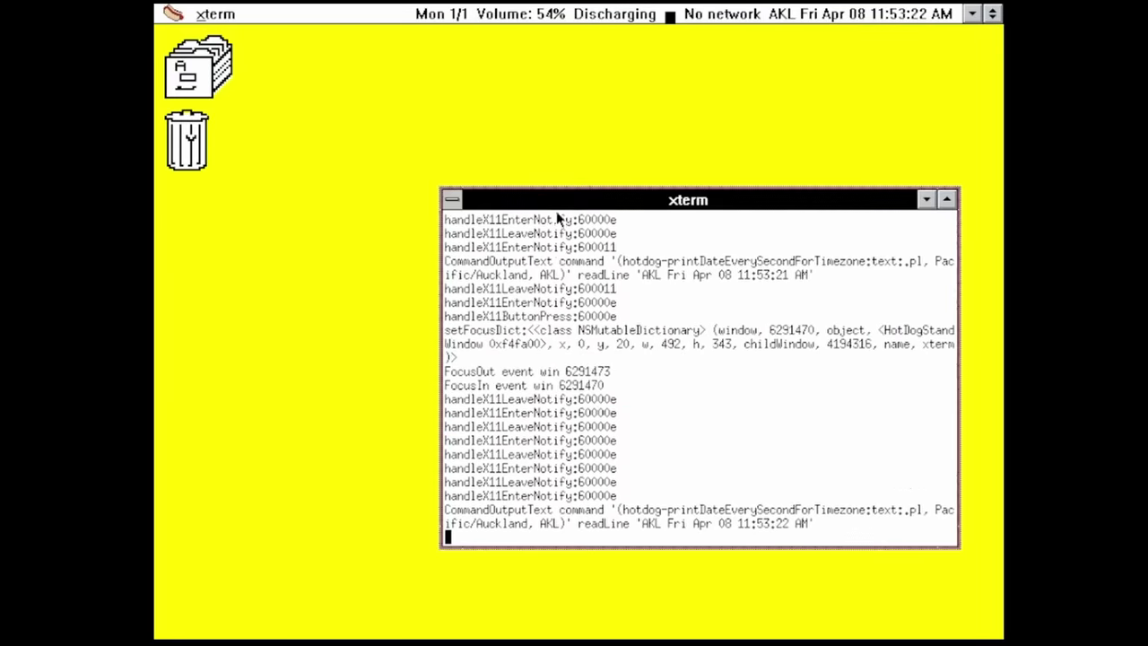
click(173, 13)
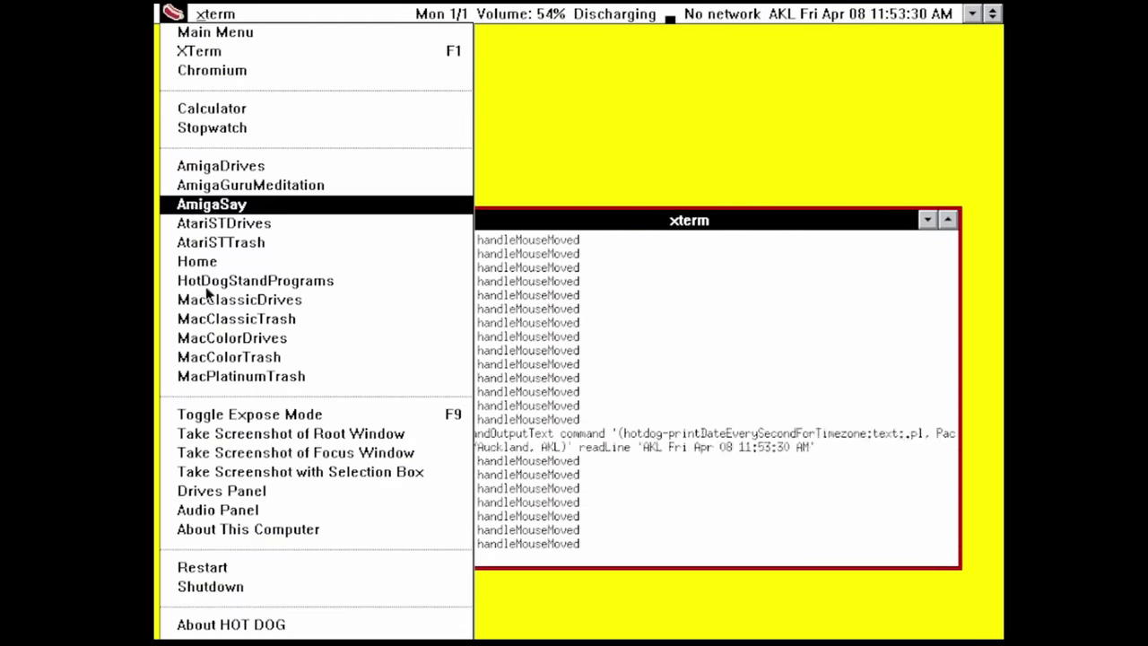
click(561, 152)
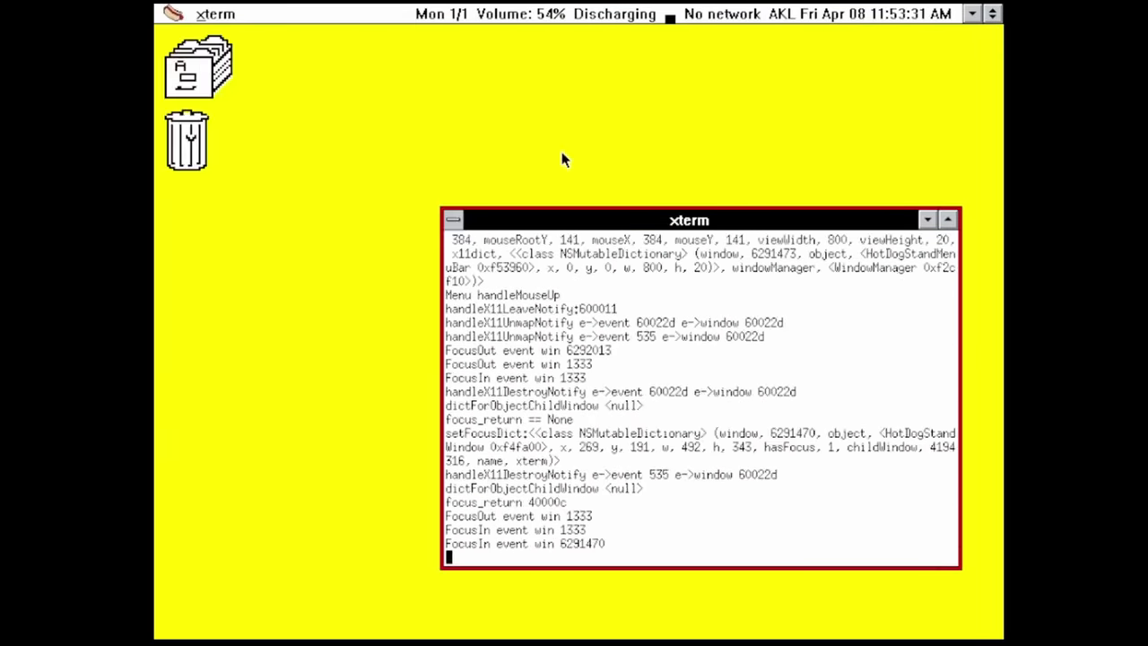
click(172, 13)
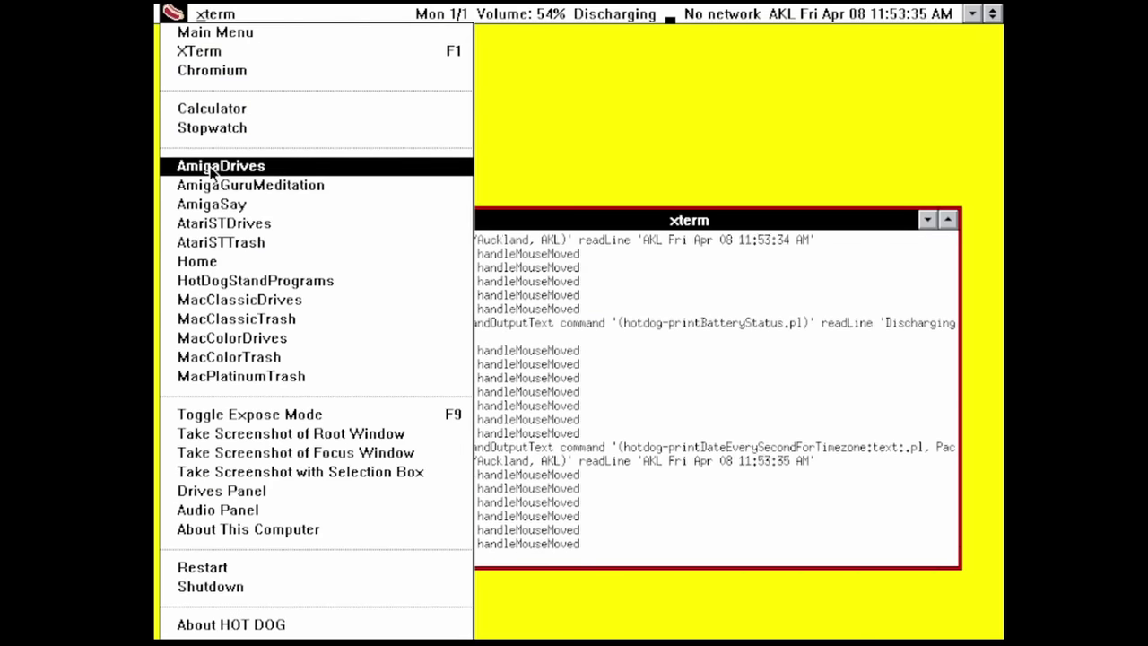
Step: Launch a new XTerm and run 'xrandr -s 1440x900'
click(199, 51)
text(xrandr)
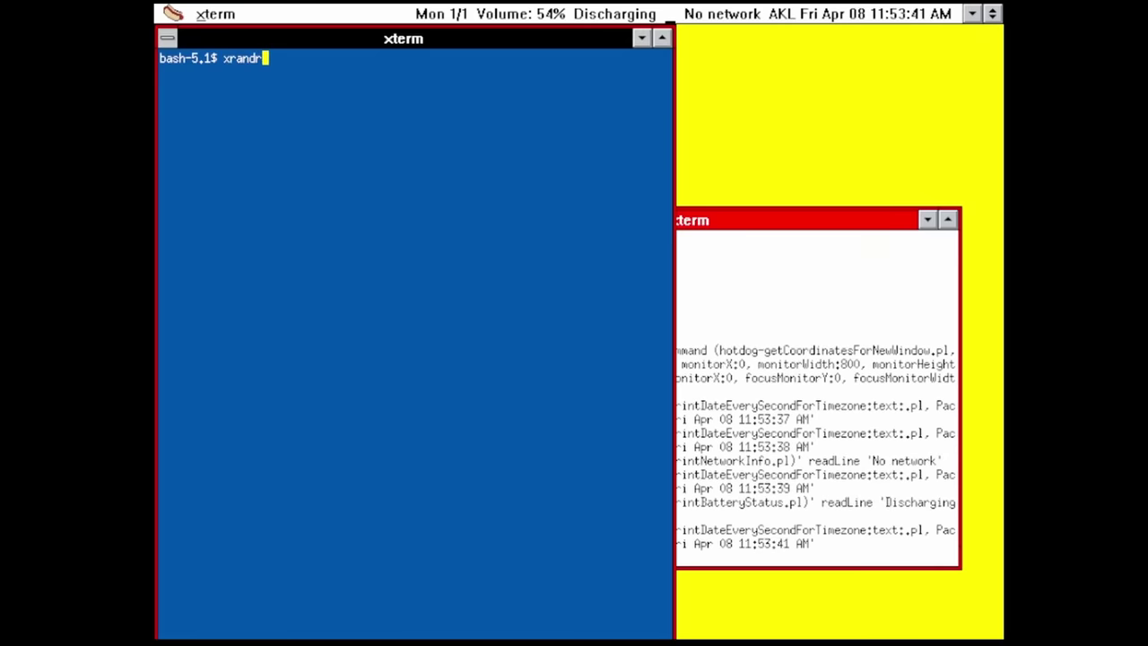
text( -s 1440)
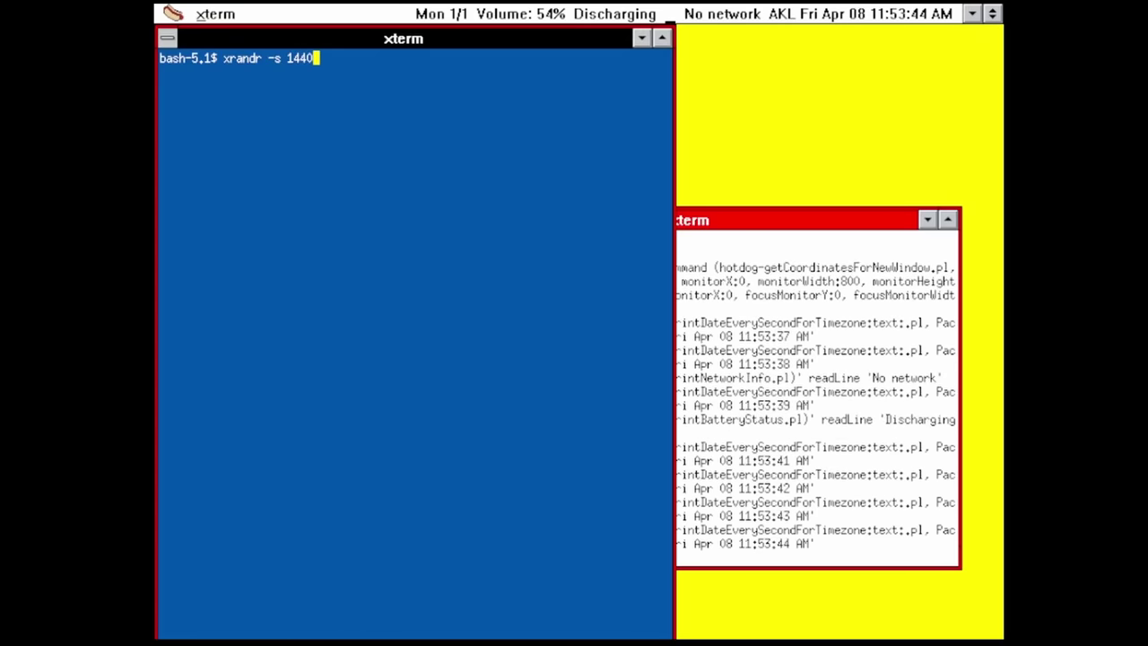
text(x900)
key(Return)
click(90, 22)
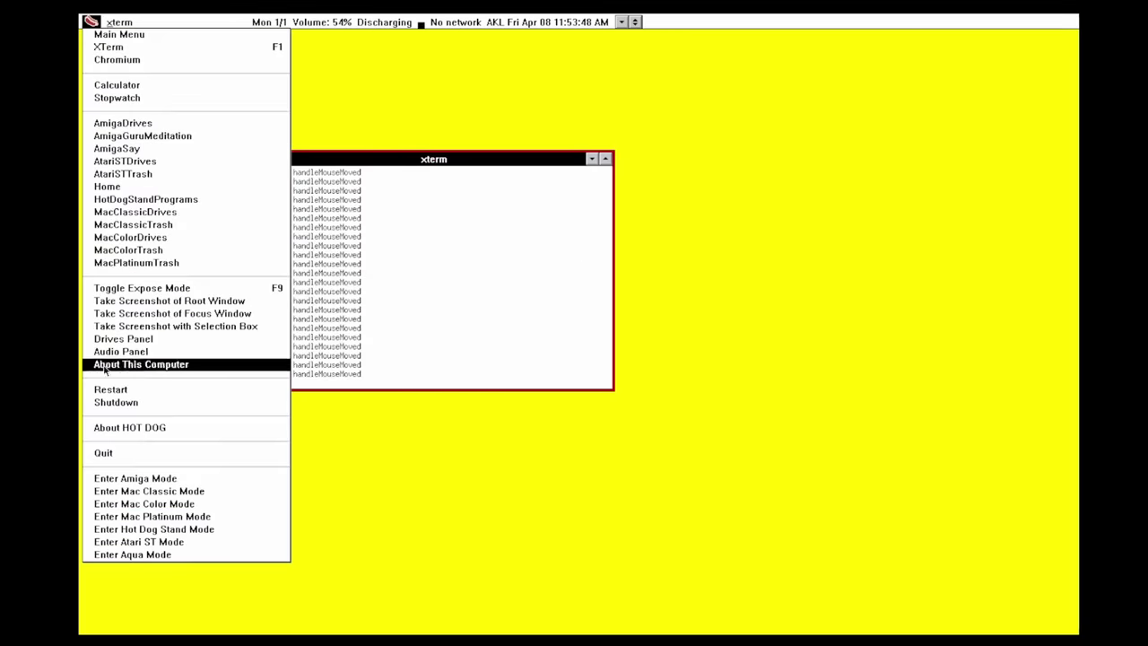
Step: Enter Atari ST Mode, raise the xterm, and try opening the trash and cabinet icons
click(142, 541)
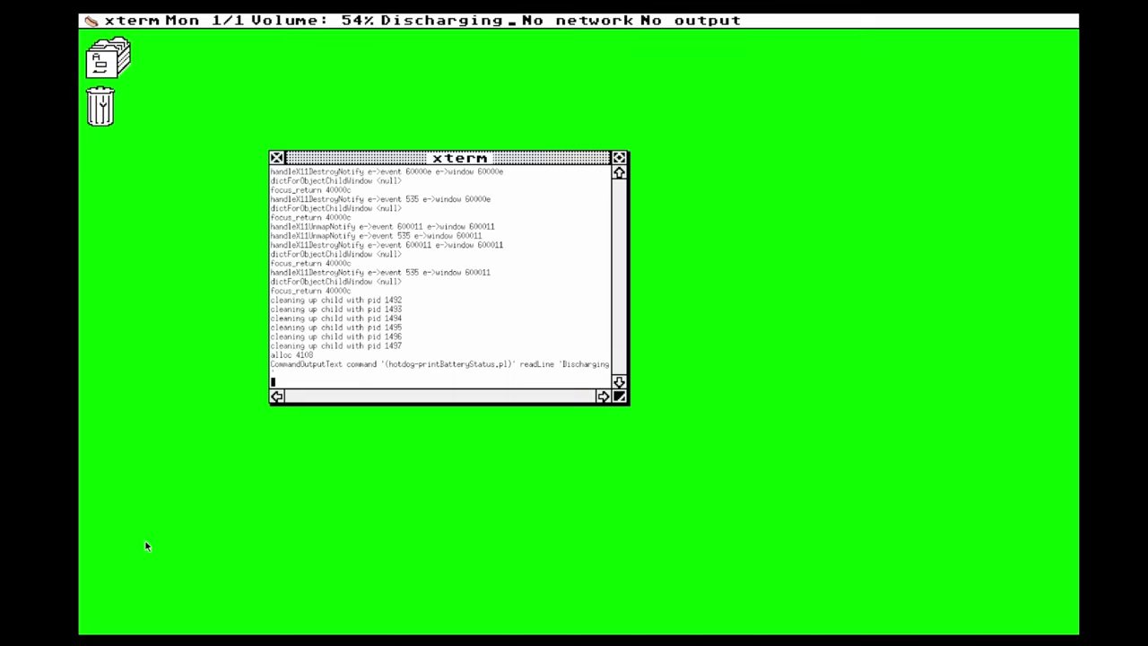
drag(329, 159, 321, 76)
click(108, 58)
click(100, 105)
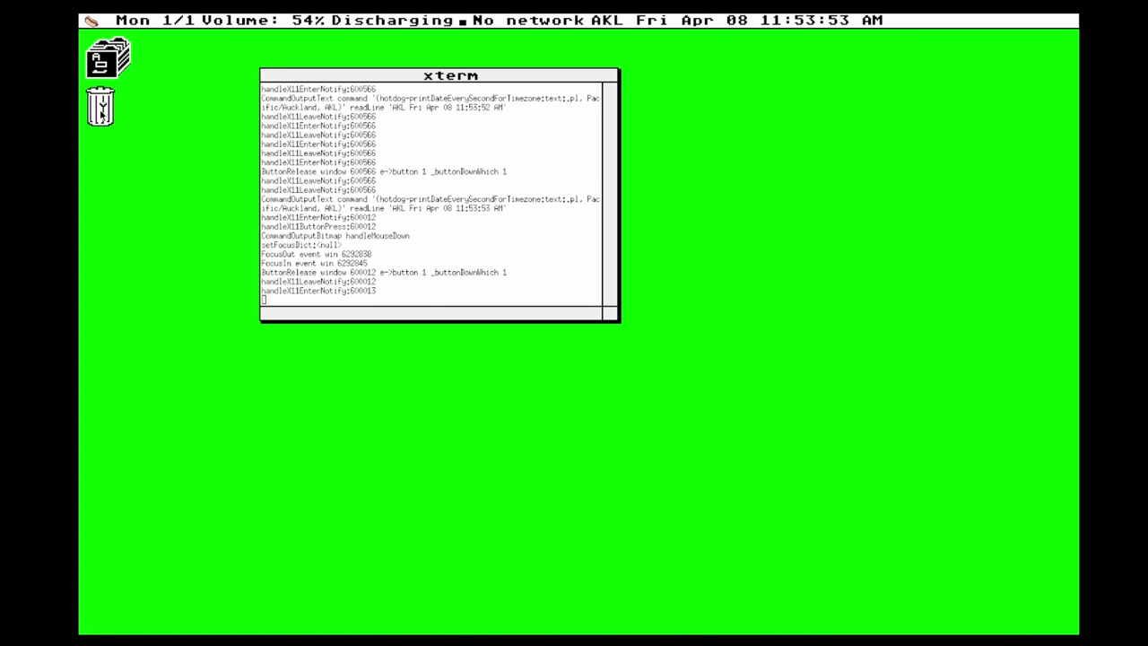
double_click(100, 106)
double_click(105, 63)
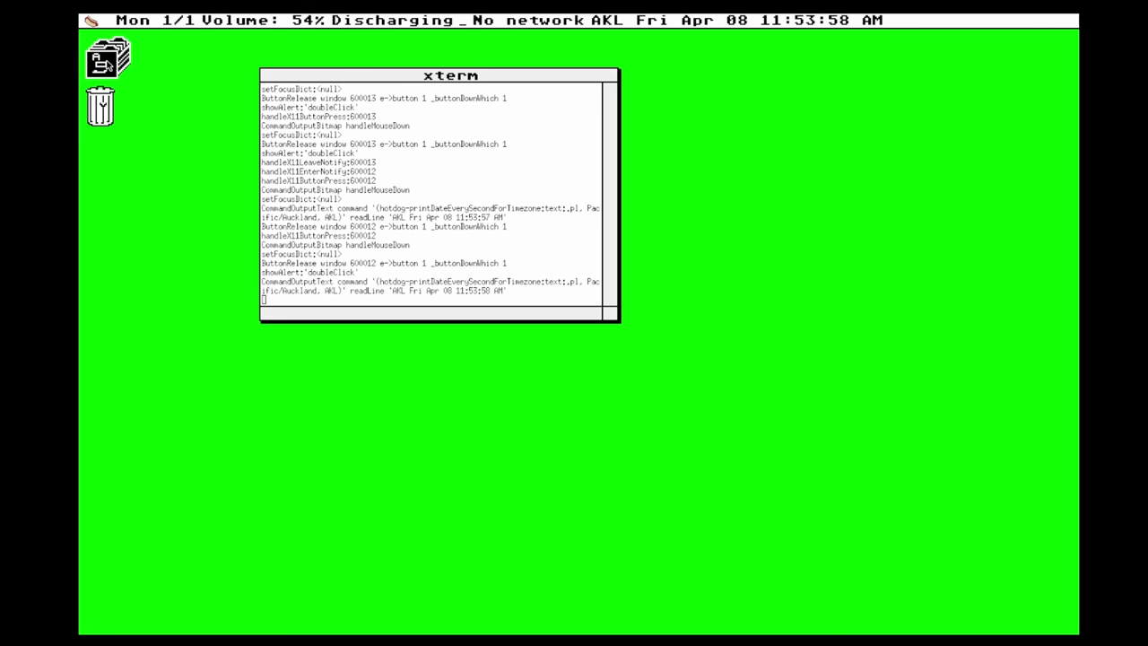
Step: Reposition the cabinet icon with the trash icon just beneath it
click(104, 122)
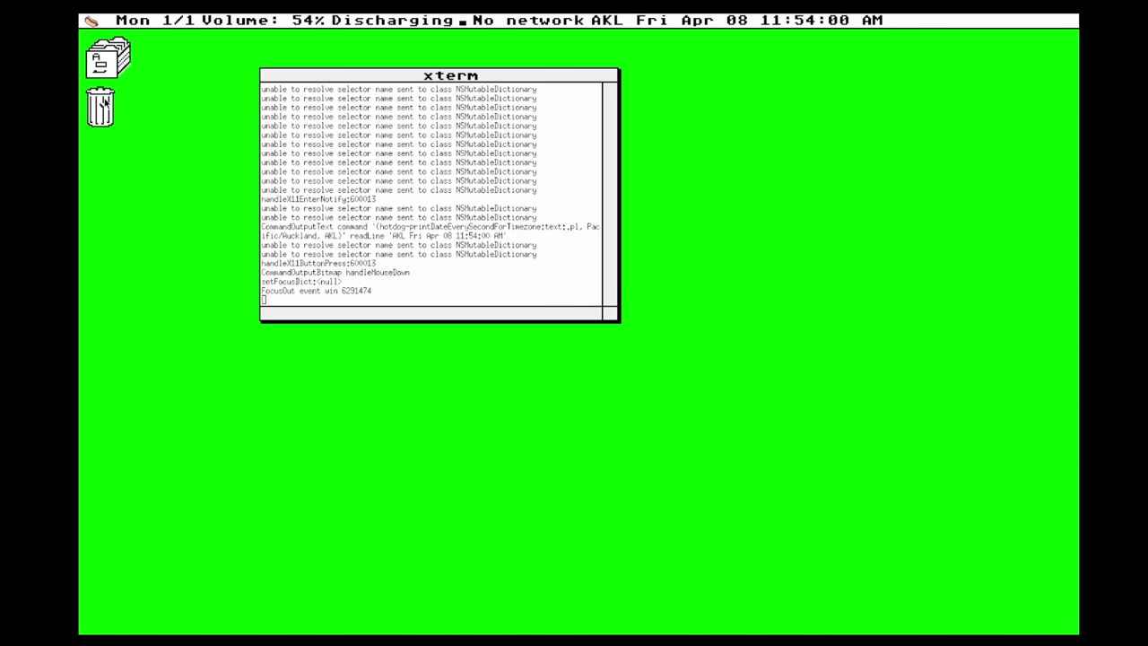
click(104, 122)
drag(104, 122, 185, 184)
drag(109, 68, 138, 89)
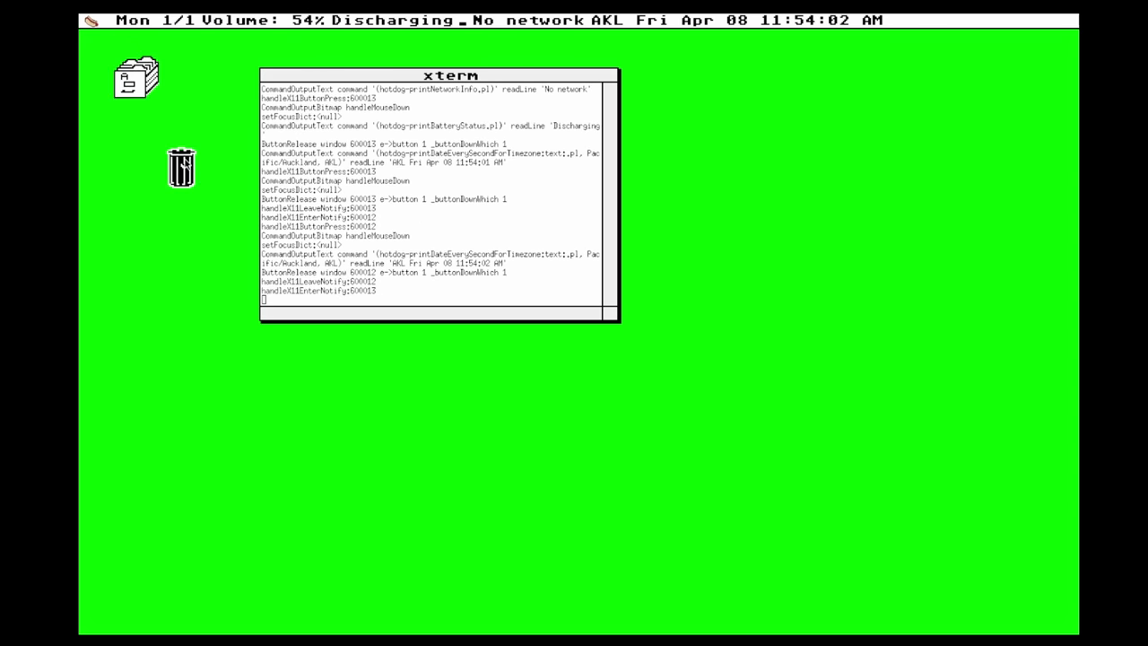
drag(183, 170, 136, 154)
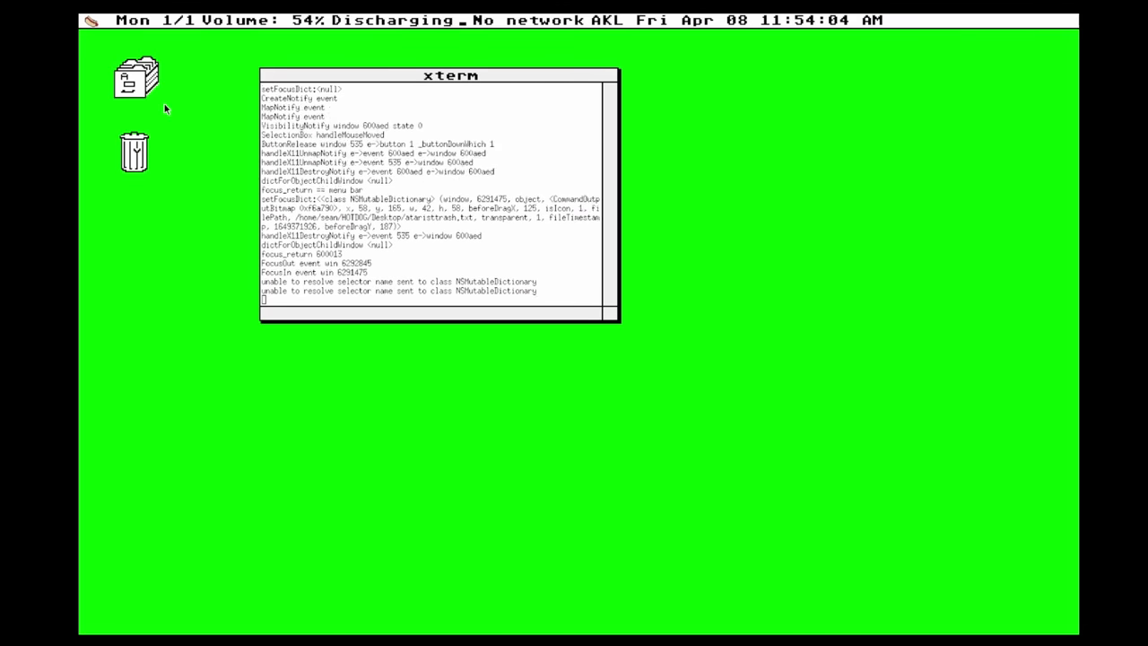
Step: Launch an xterm from the cabinet icon and center it on screen
double_click(136, 78)
double_click(136, 78)
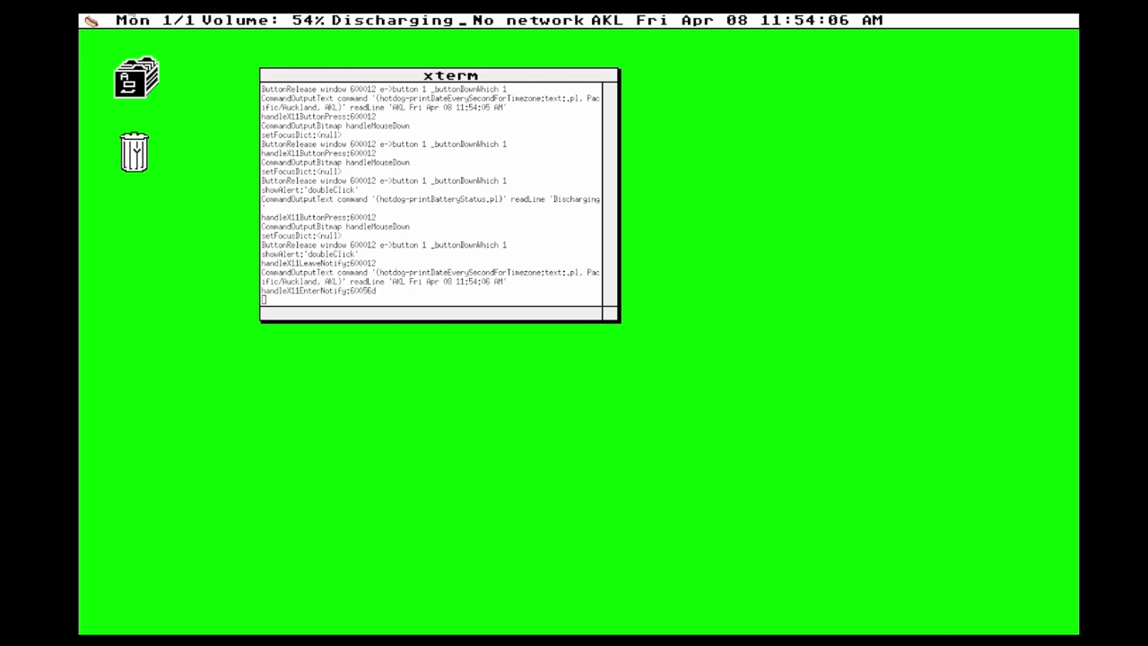
drag(325, 35, 462, 140)
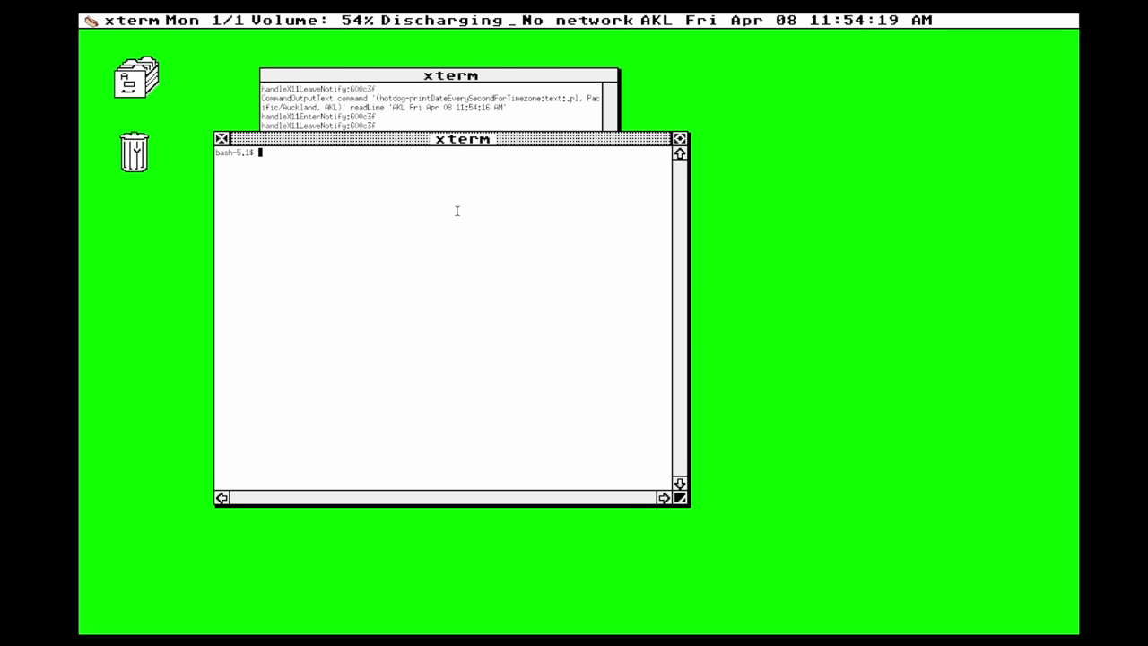
Step: Switch the resolution to 640x480, then to 800x600, with xrandr -s
text(xrandr)
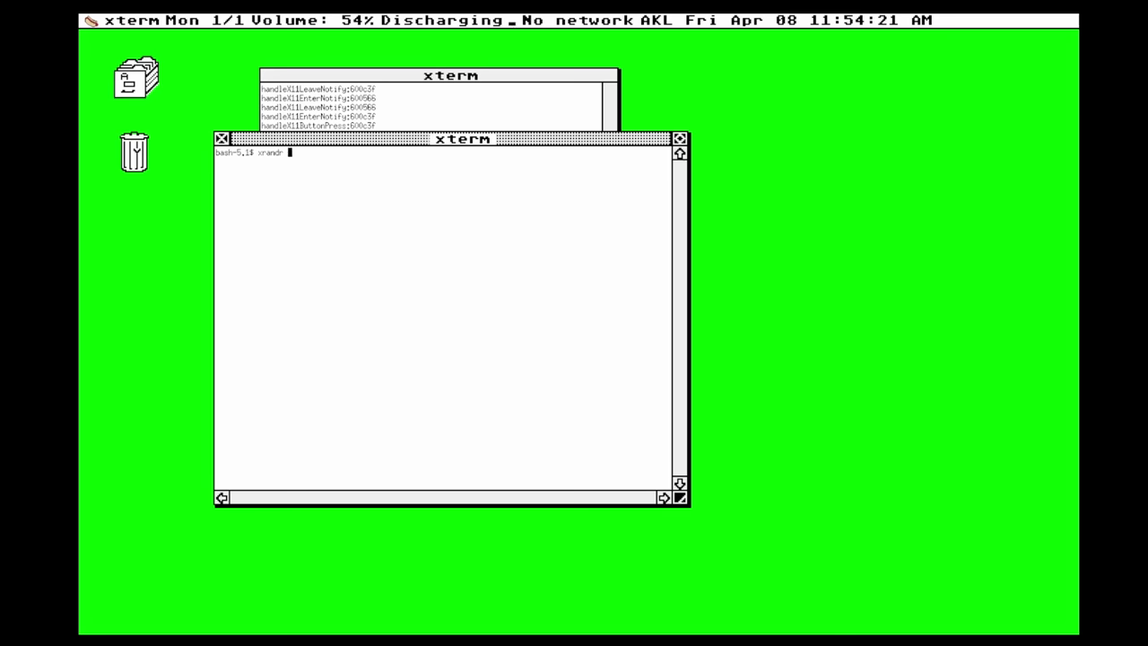
text( -s 6)
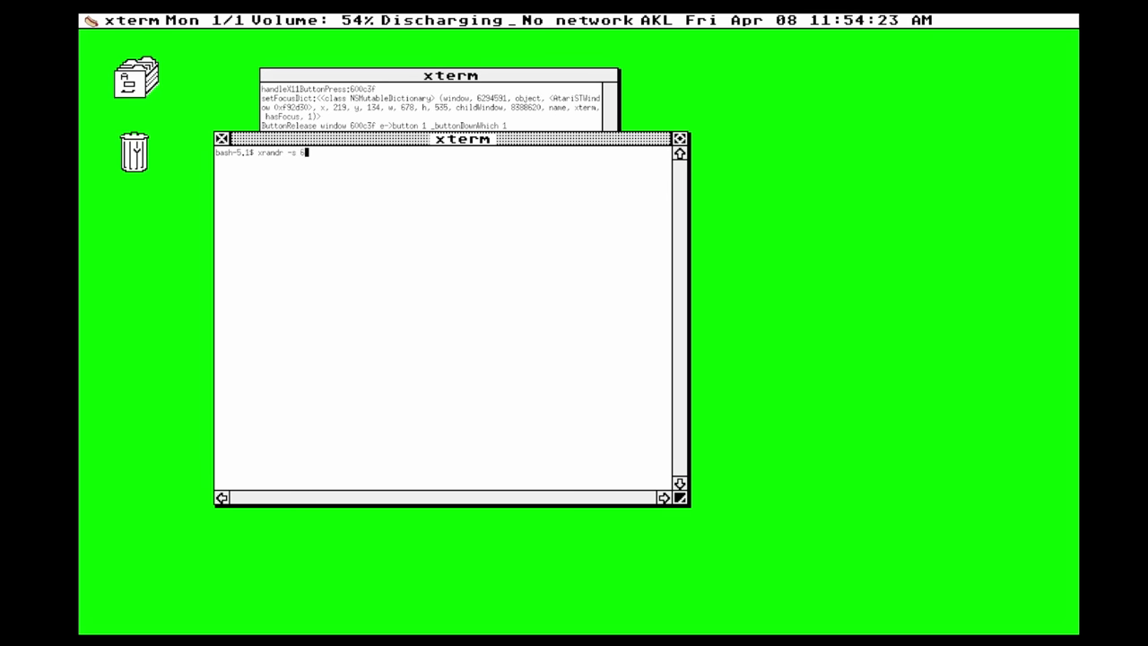
text(40x48)
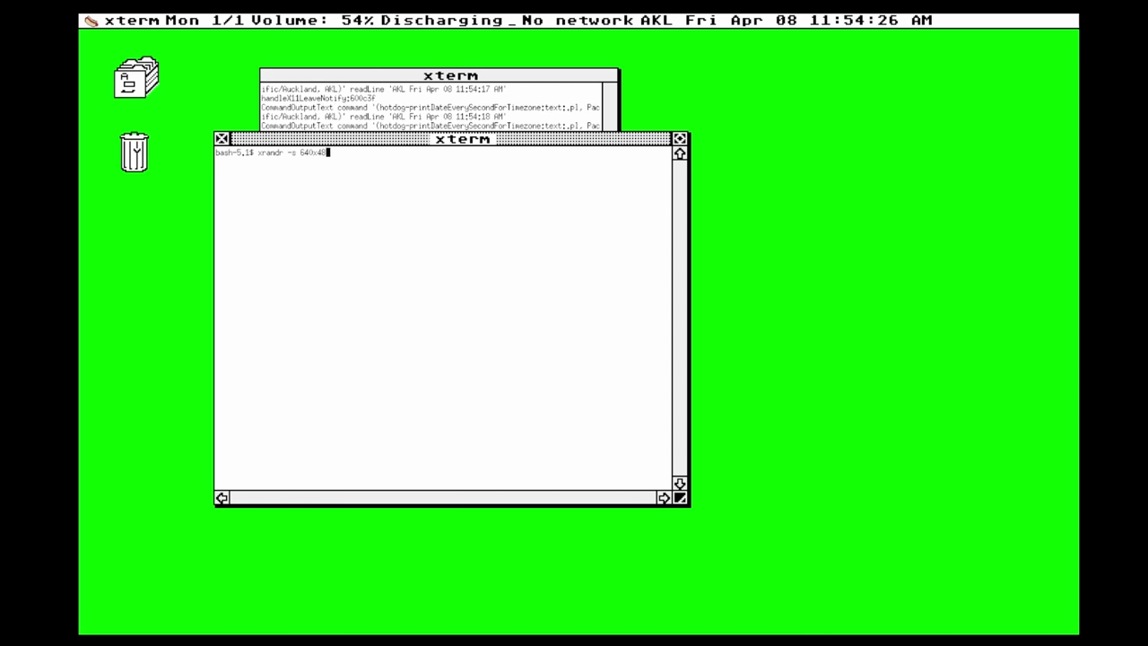
text(0)
key(Return)
drag(802, 239, 411, 172)
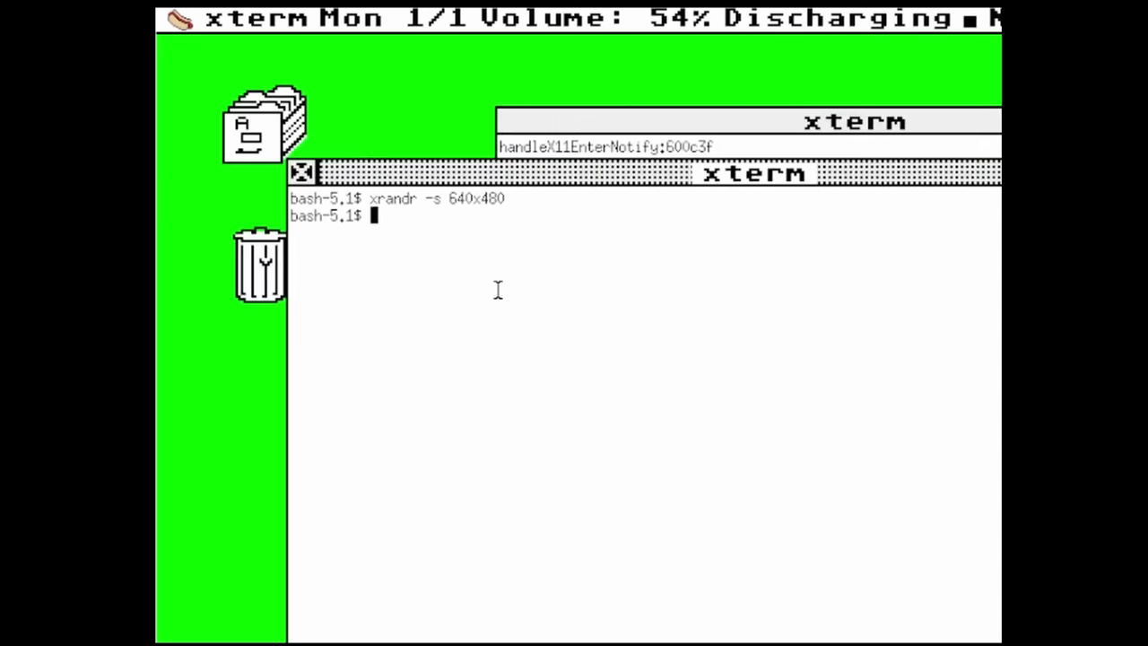
key(Up)
key(BackSpace)
key(BackSpace)
key(BackSpace)
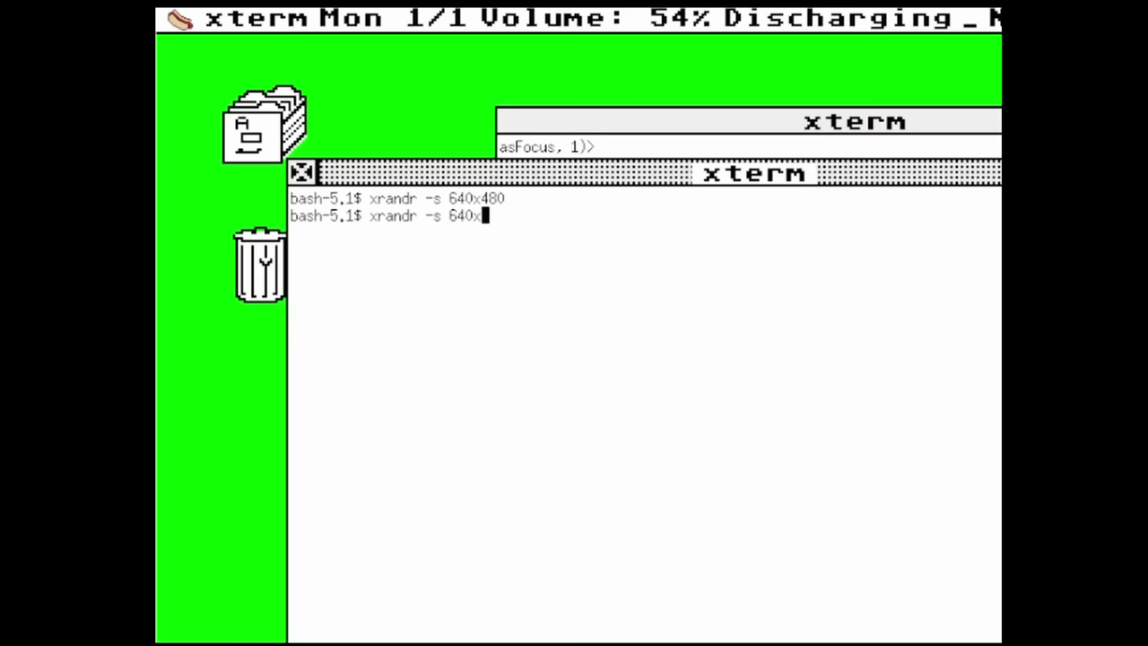
key(BackSpace)
key(BackSpace)
key(BackSpace)
key(BackSpace)
text(800x)
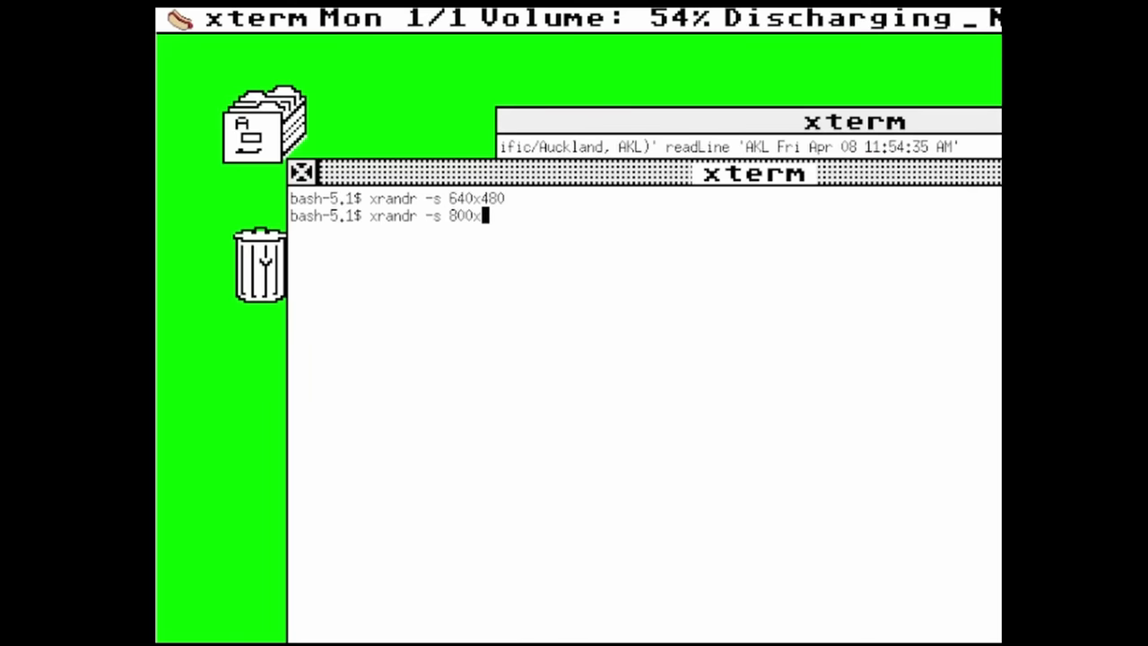
text(600)
key(Return)
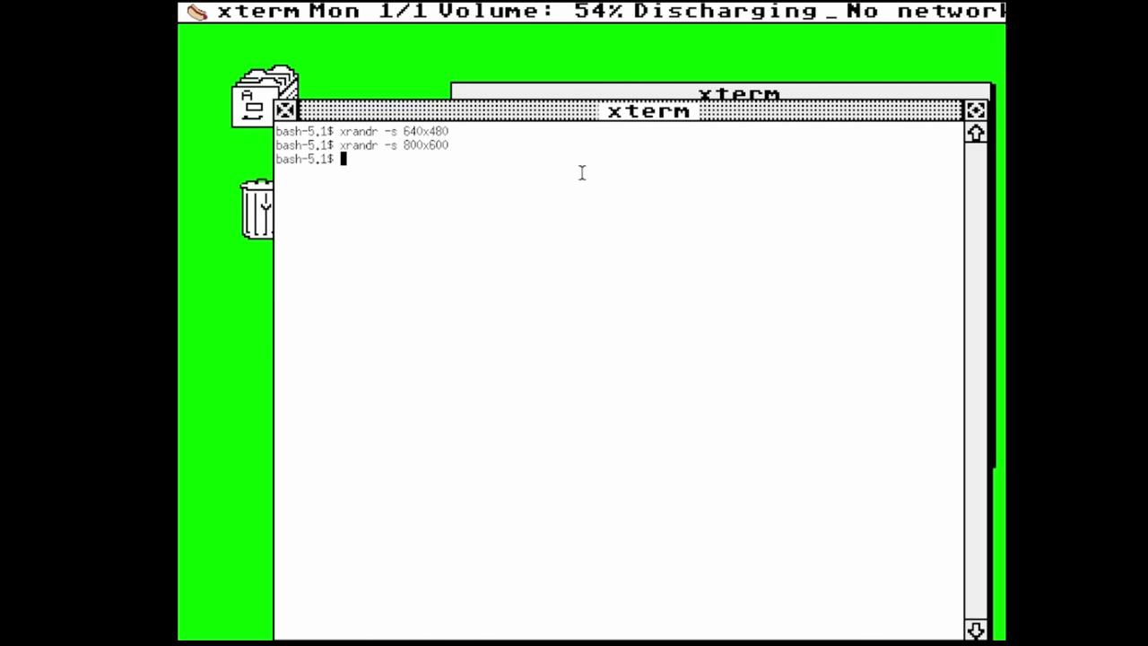
Step: Set the display to 1024x768 with 'xrandr -s 1024x768'
text(xrandr -s)
text(1024x768)
key(Return)
text(xrandr -s 1024x768)
key(Return)
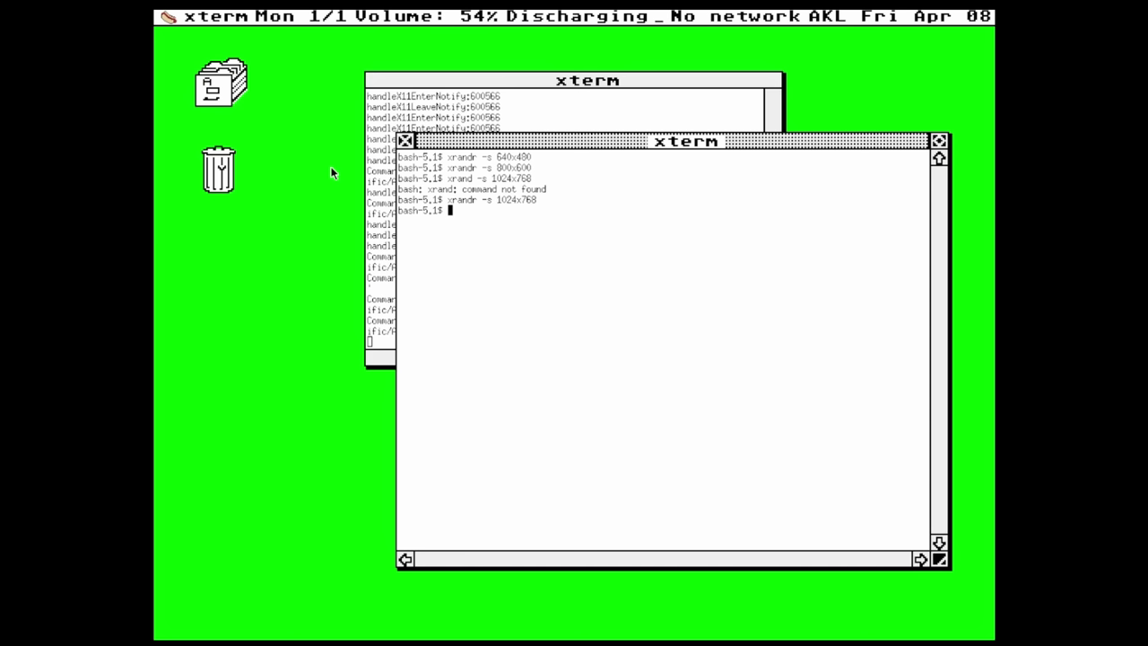
click(168, 19)
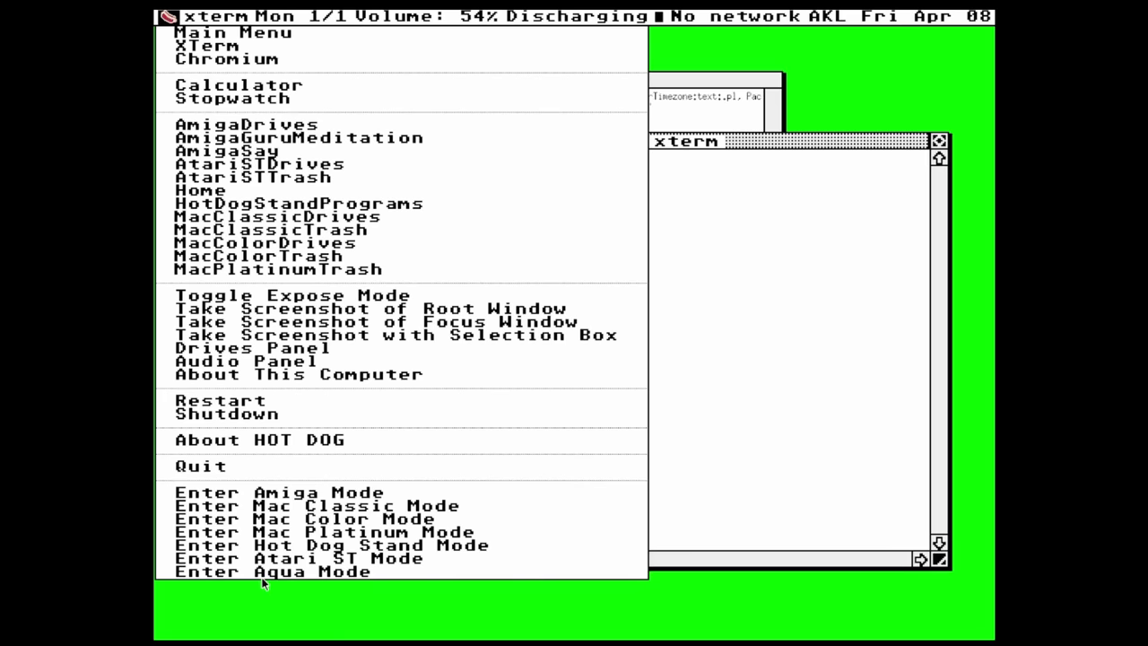
Step: Enter Amiga Mode, then reopen and dismiss the main menu
click(314, 492)
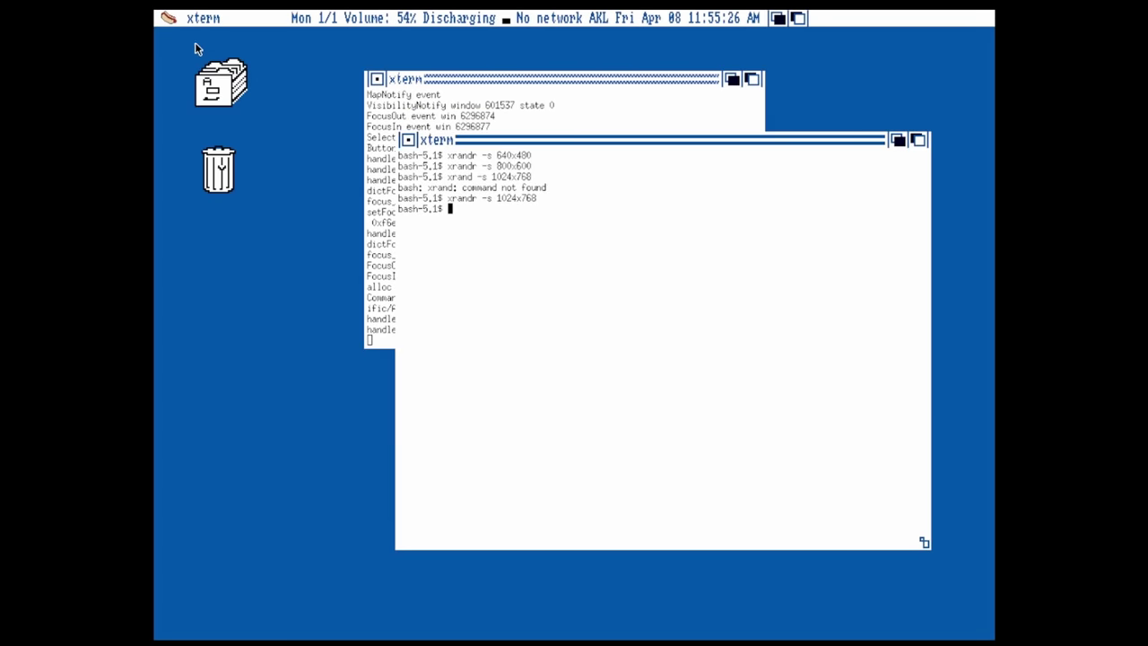
click(169, 19)
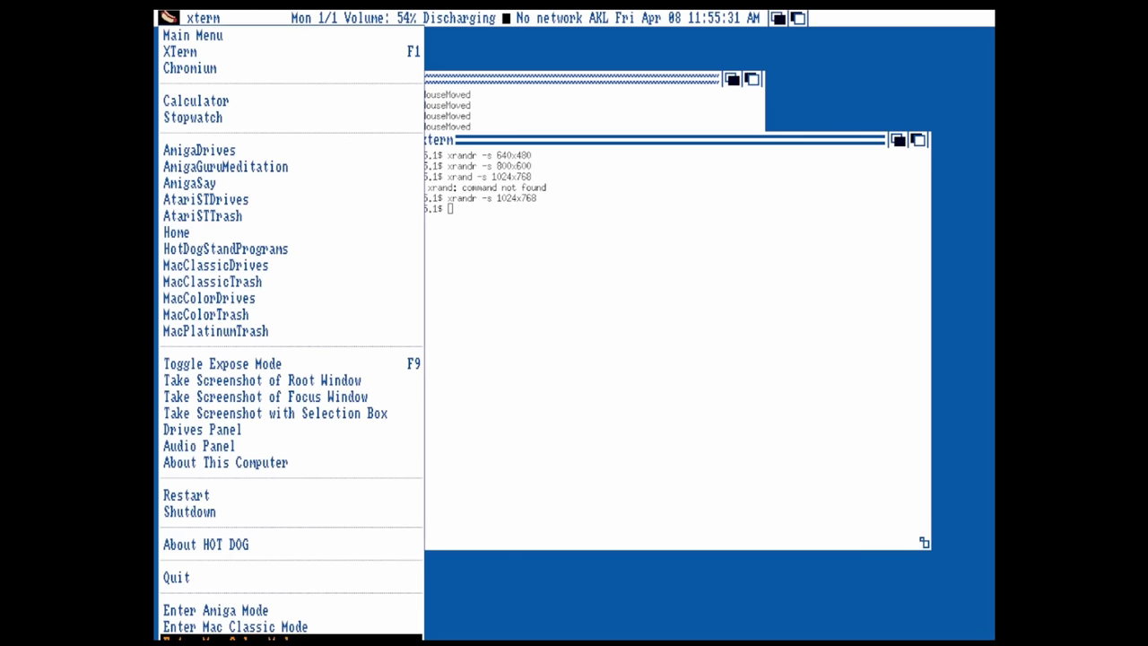
click(554, 388)
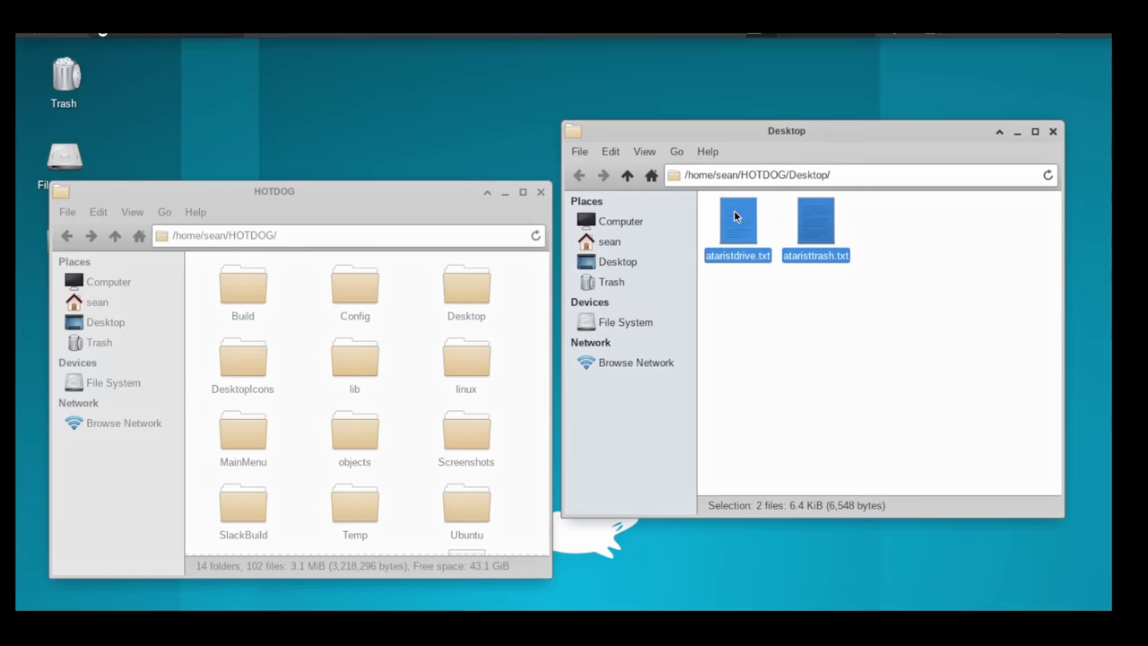
drag(734, 210, 239, 353)
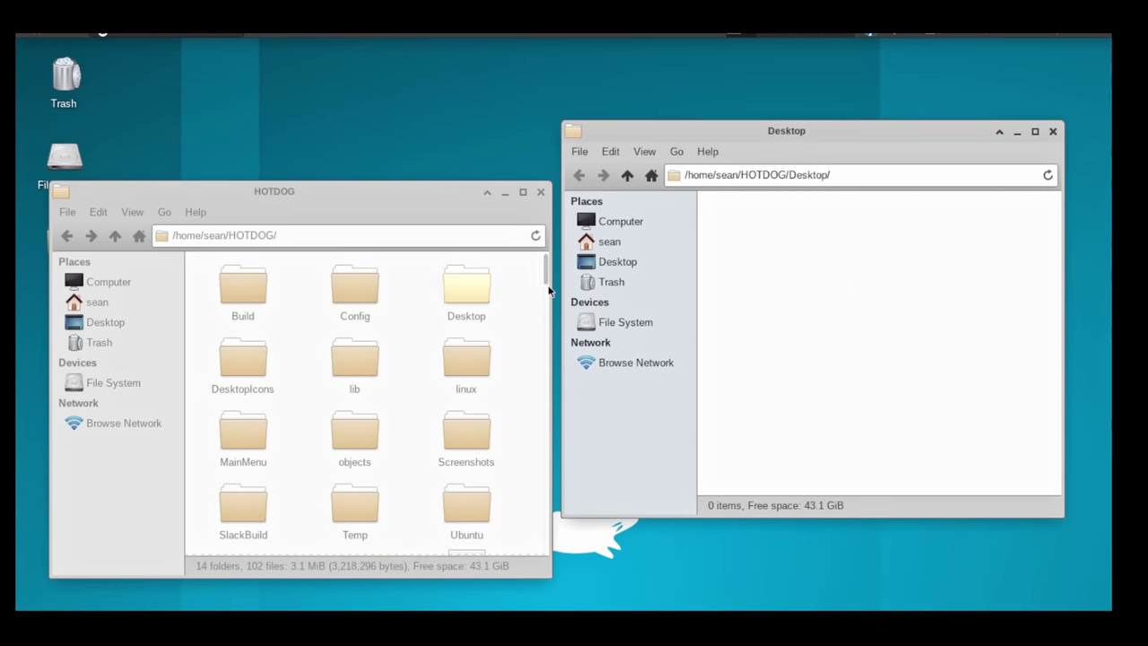
Step: Open HOTDOG's Config folder and launch rootWindowMenu.csv in LibreOffice Calc
drag(793, 133, 795, 118)
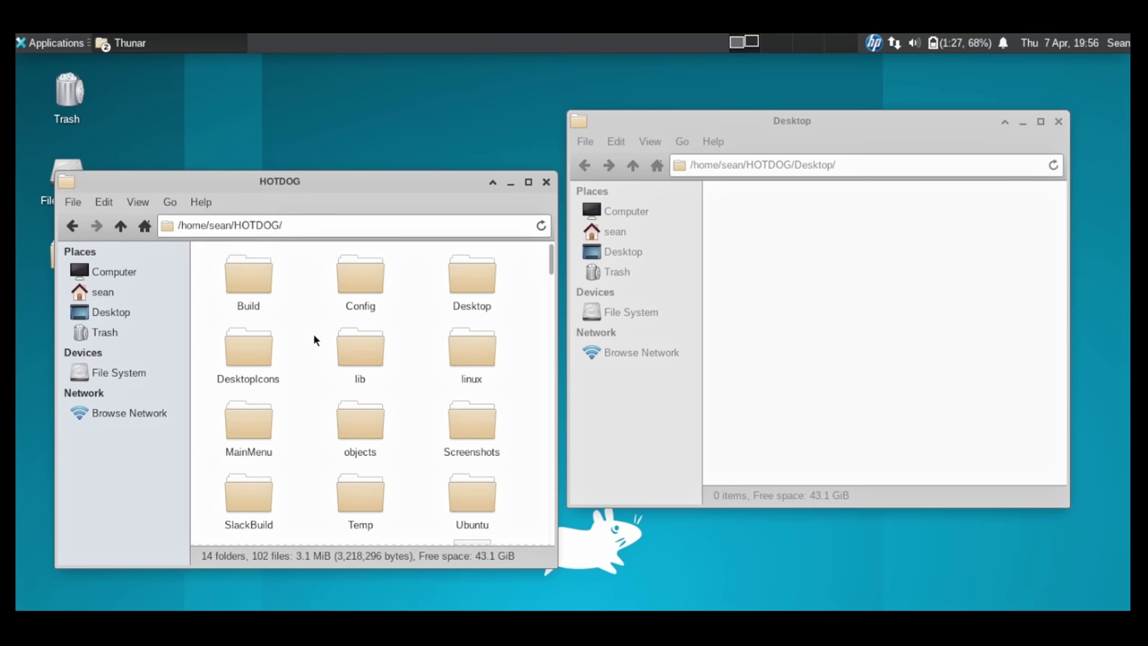
double_click(363, 277)
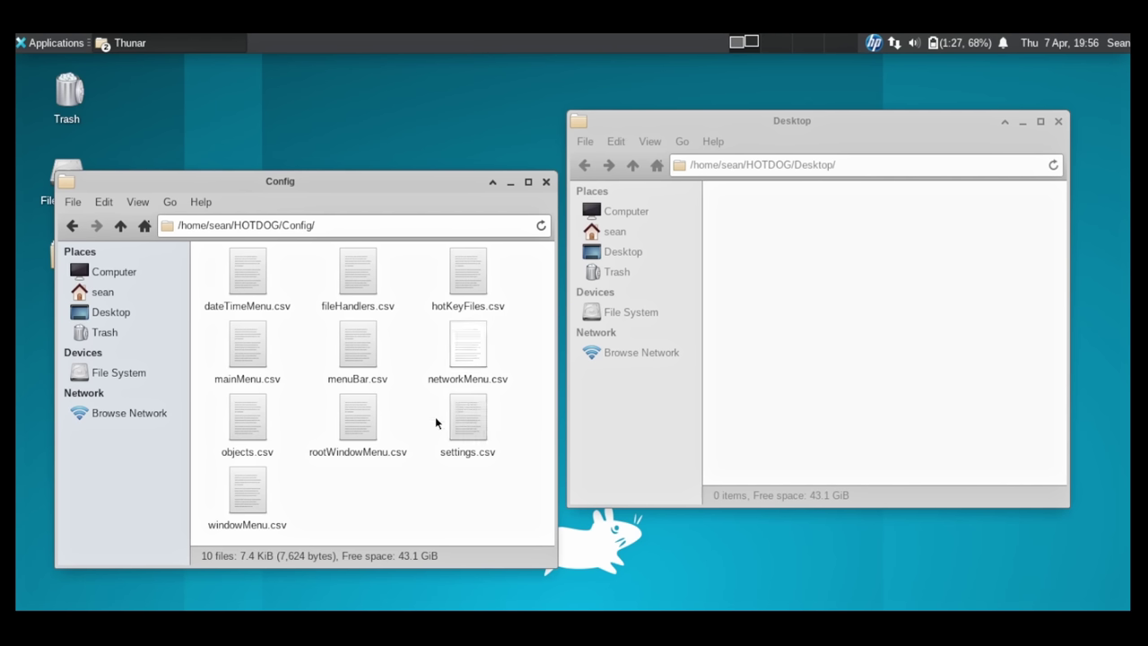
double_click(355, 415)
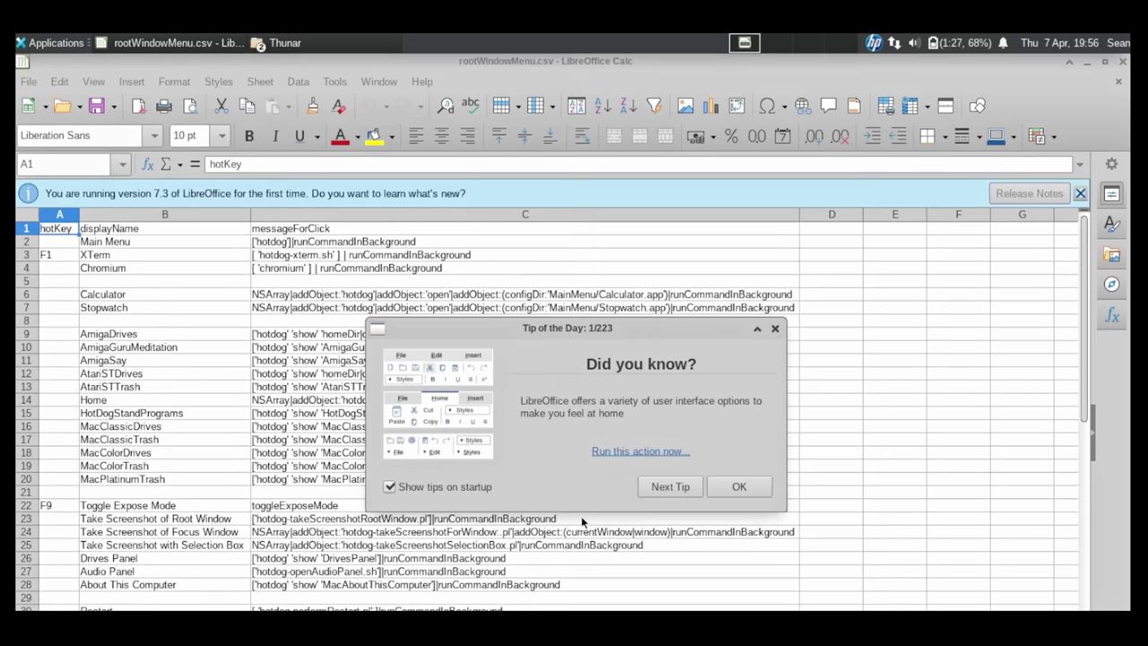
Step: Dismiss the tip dialog and review the menu entries, including the Take Screenshot rows
click(731, 491)
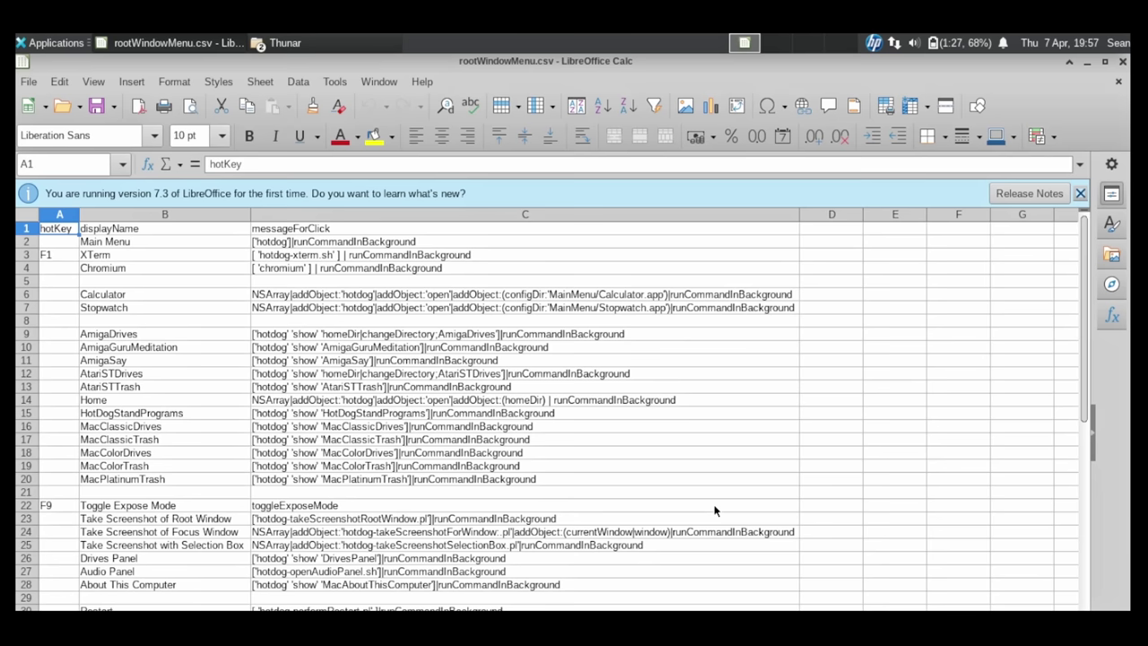
click(458, 441)
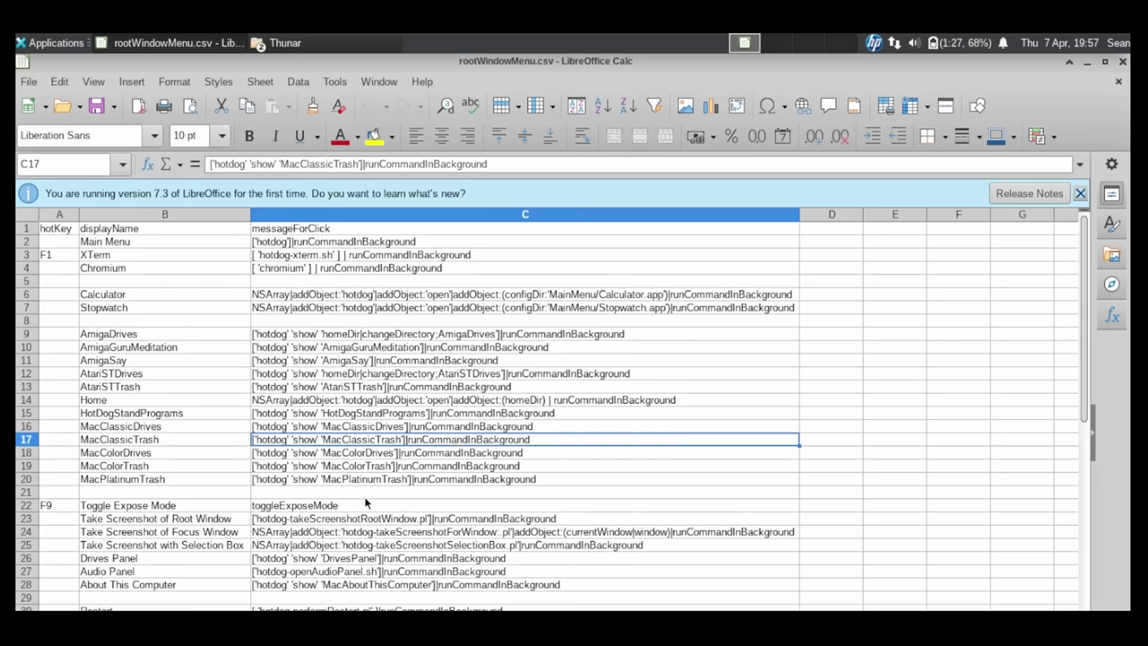
scroll(365, 504, down, 2)
scroll(205, 532, down, 2)
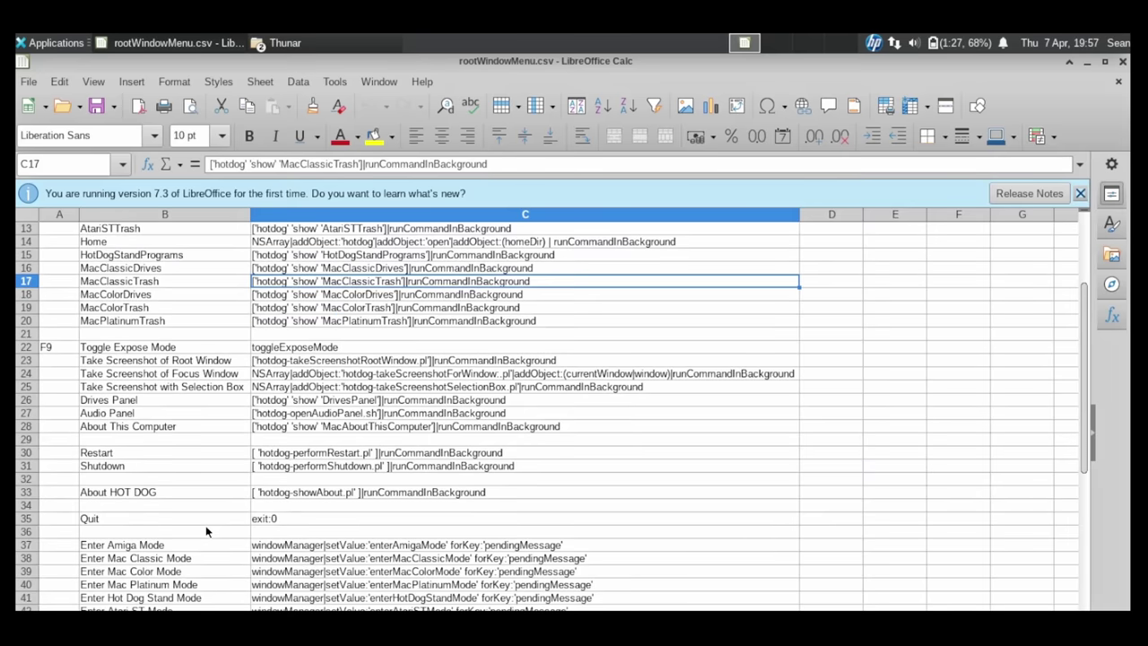
scroll(206, 531, up, 2)
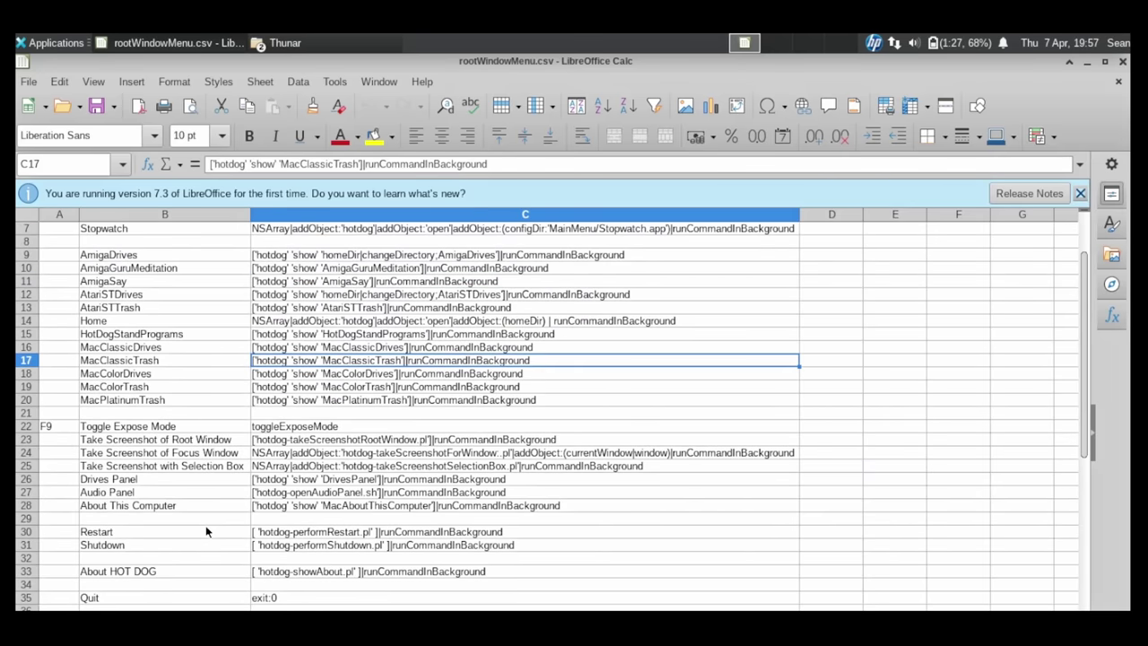
click(114, 465)
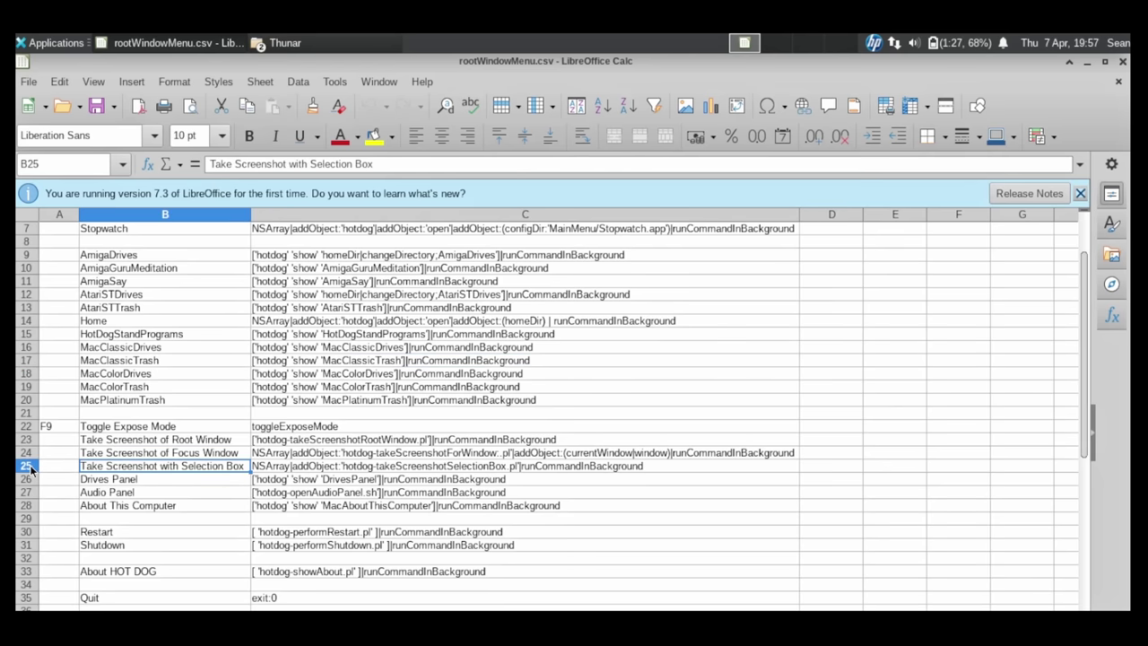
Step: Delete rows 23 to 25, the three Take Screenshot entries
drag(29, 466, 24, 445)
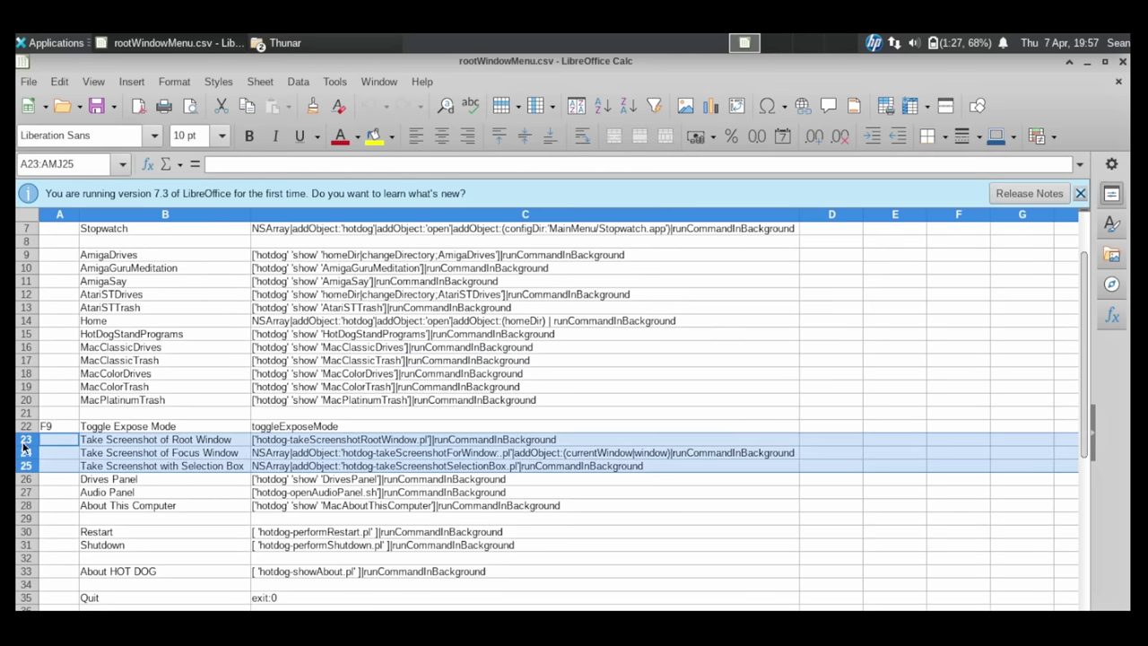
right_click(142, 442)
click(167, 542)
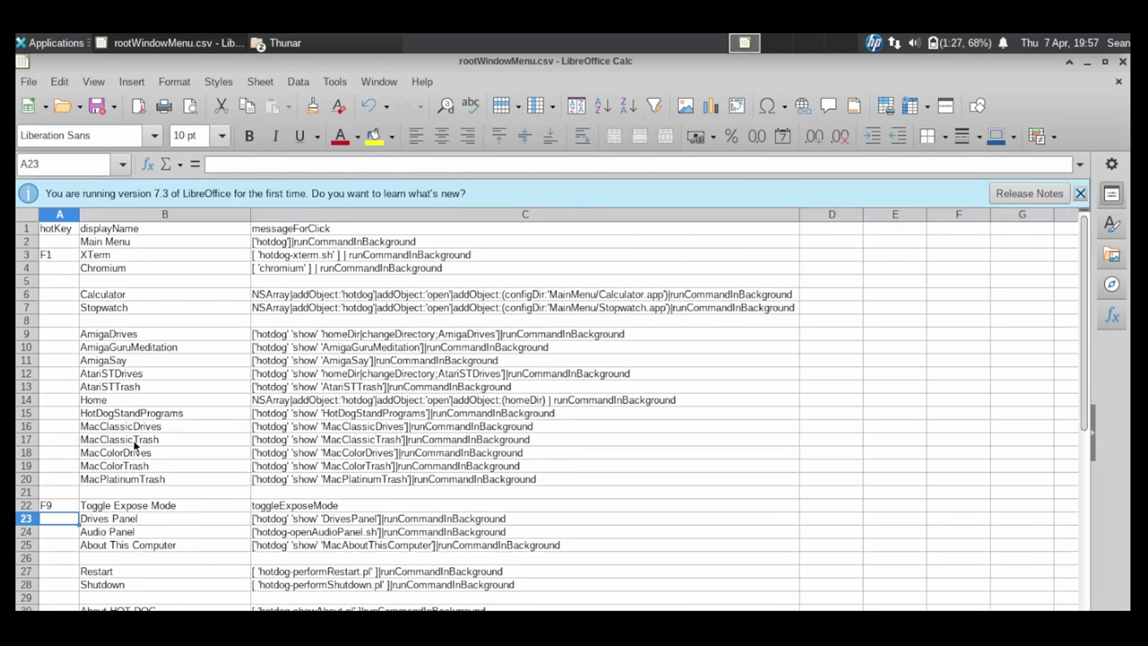
scroll(135, 444, down, 2)
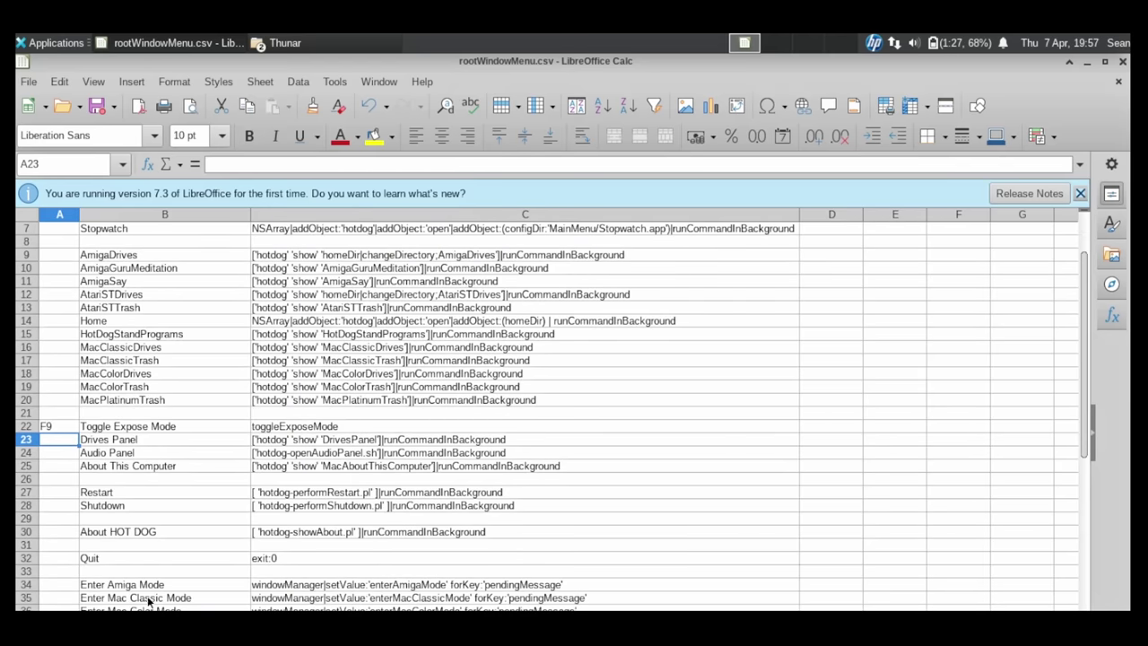
scroll(307, 567, up, 2)
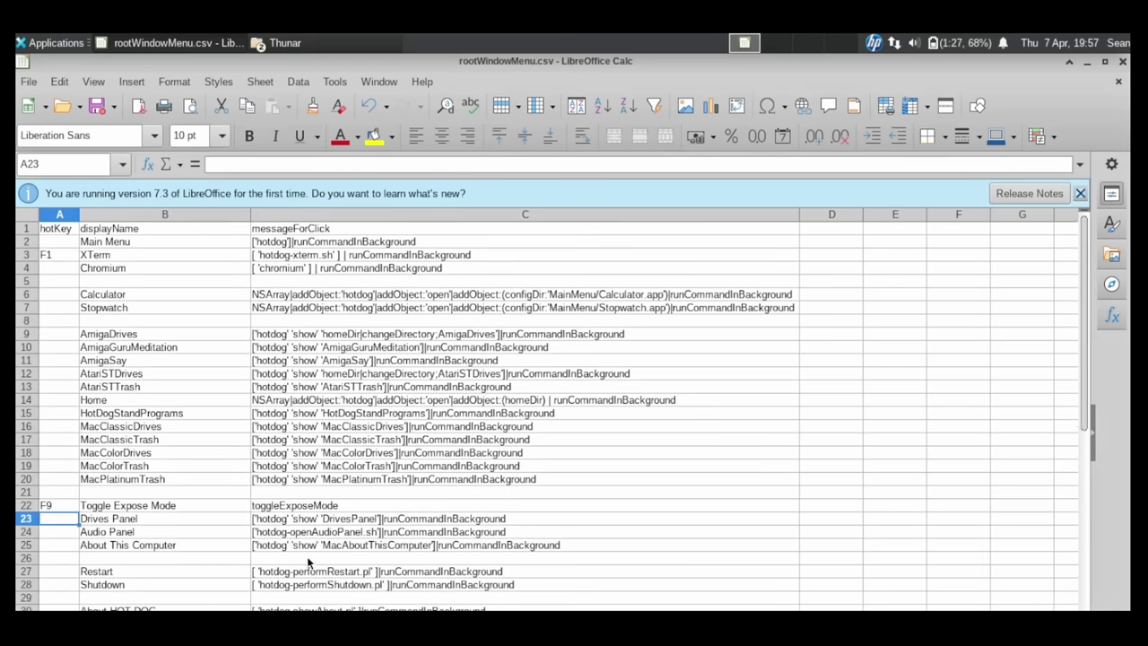
Step: Save rootWindowMenu.csv, keeping the Text CSV format
key(ctrl+s)
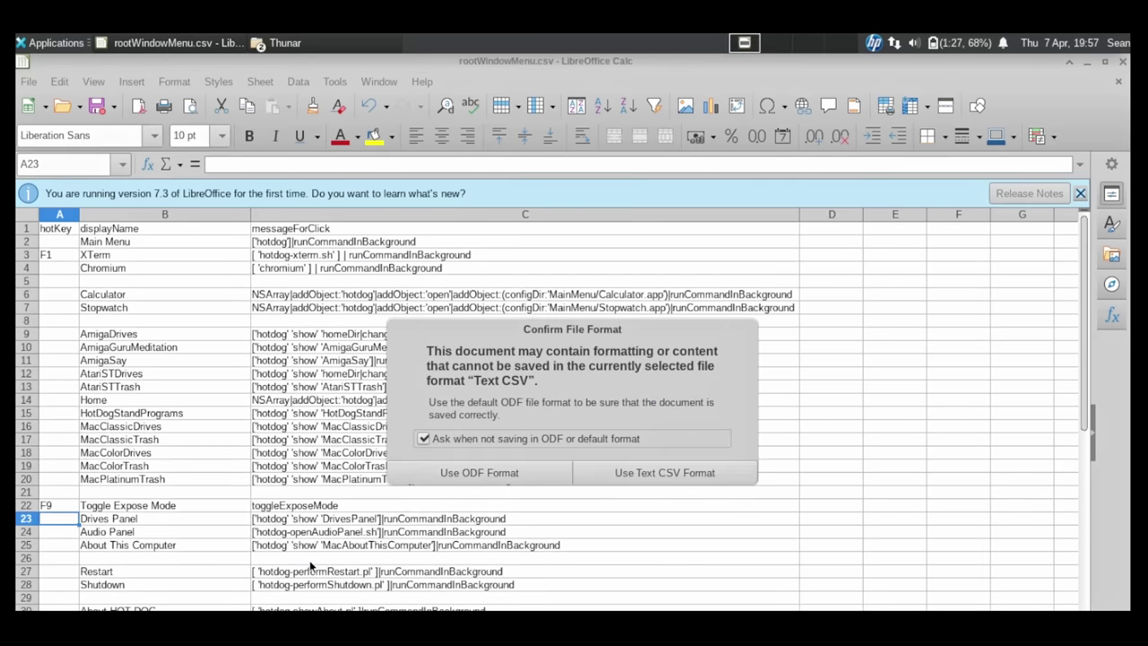
click(646, 476)
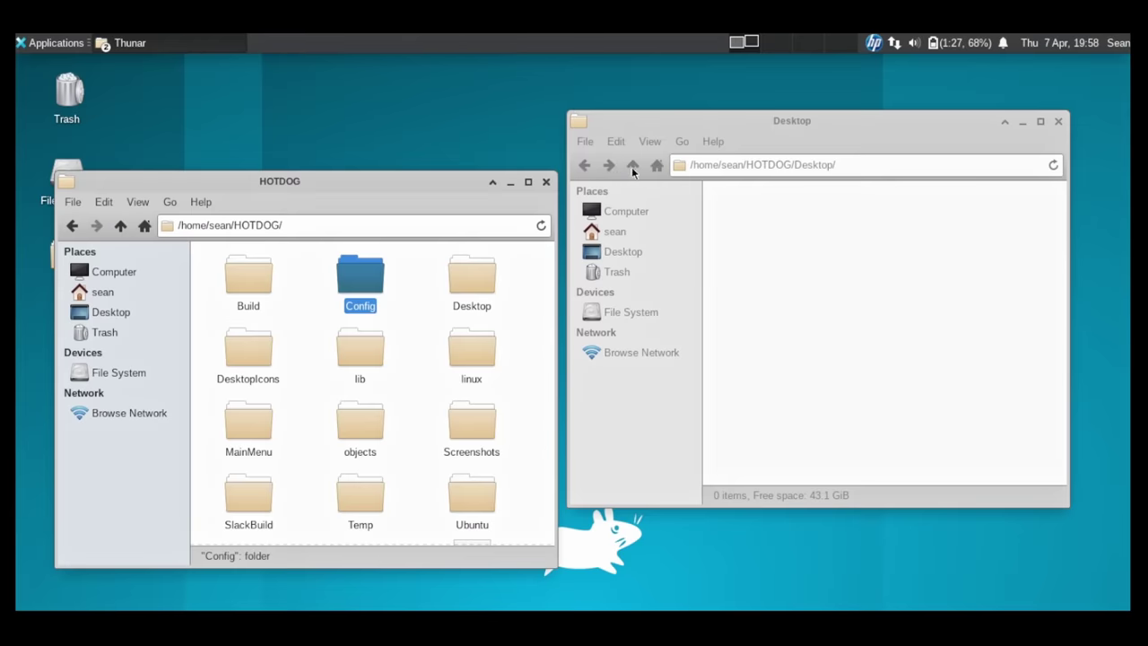
click(632, 166)
Step: Show HOTDOG in the right window and DesktopIcons in the left
click(632, 166)
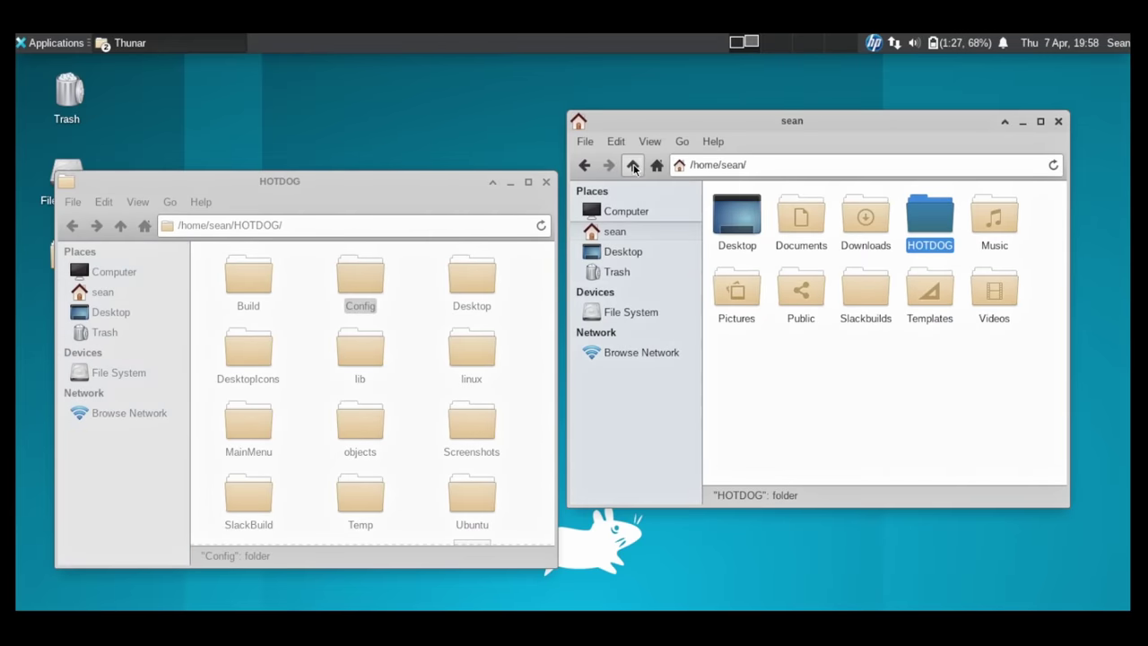
double_click(935, 224)
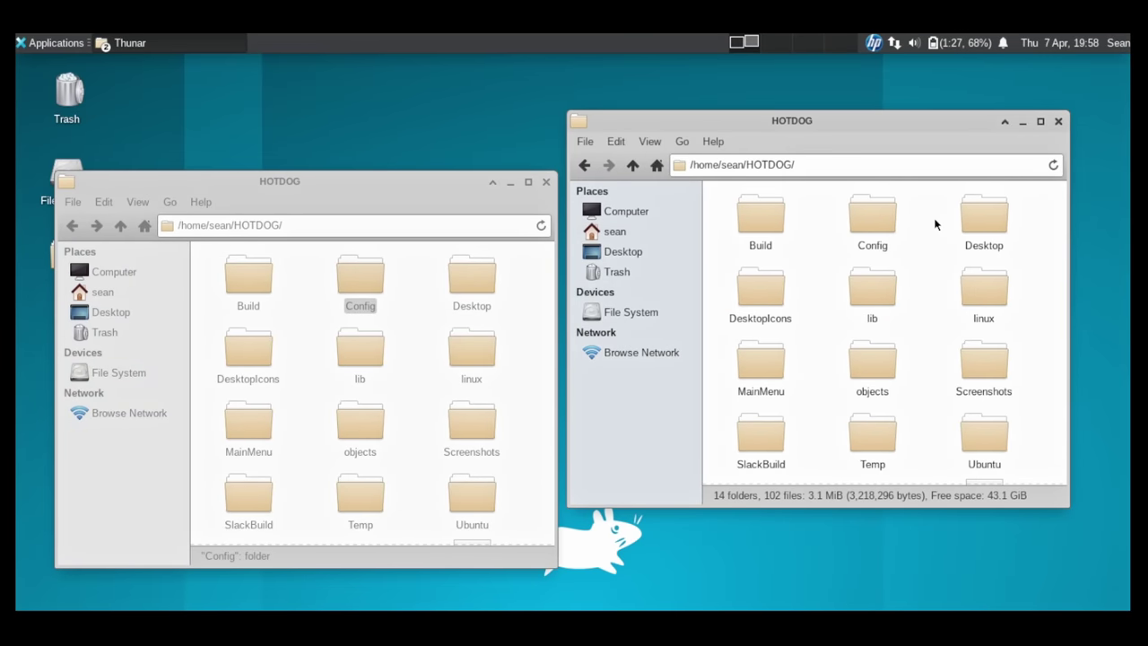
click(485, 387)
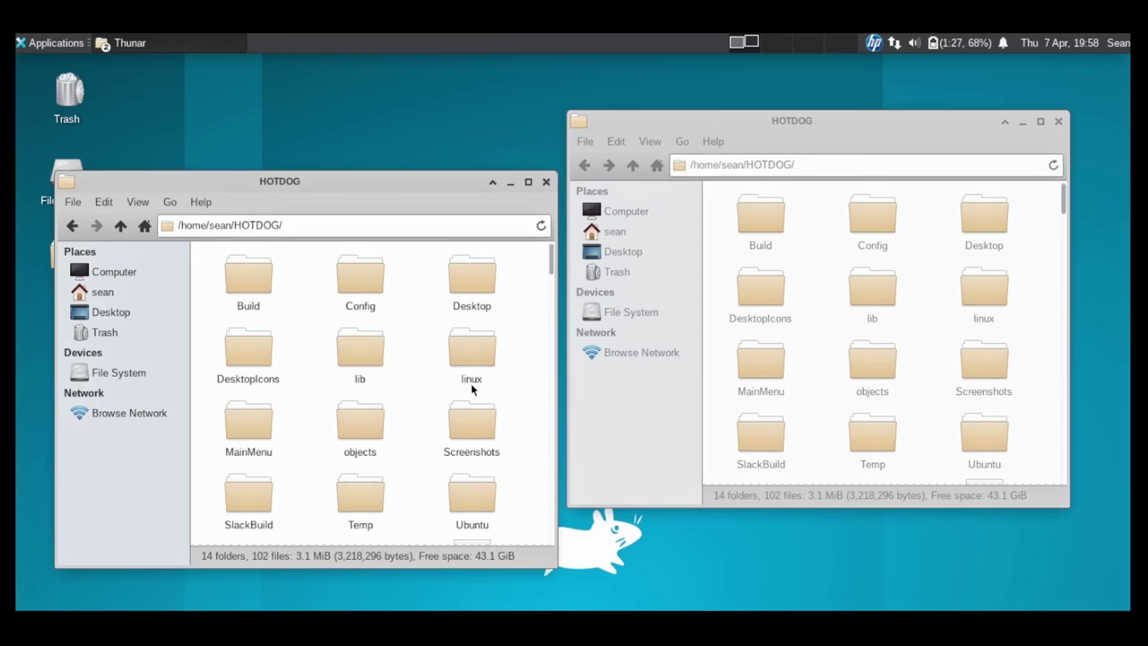
double_click(232, 357)
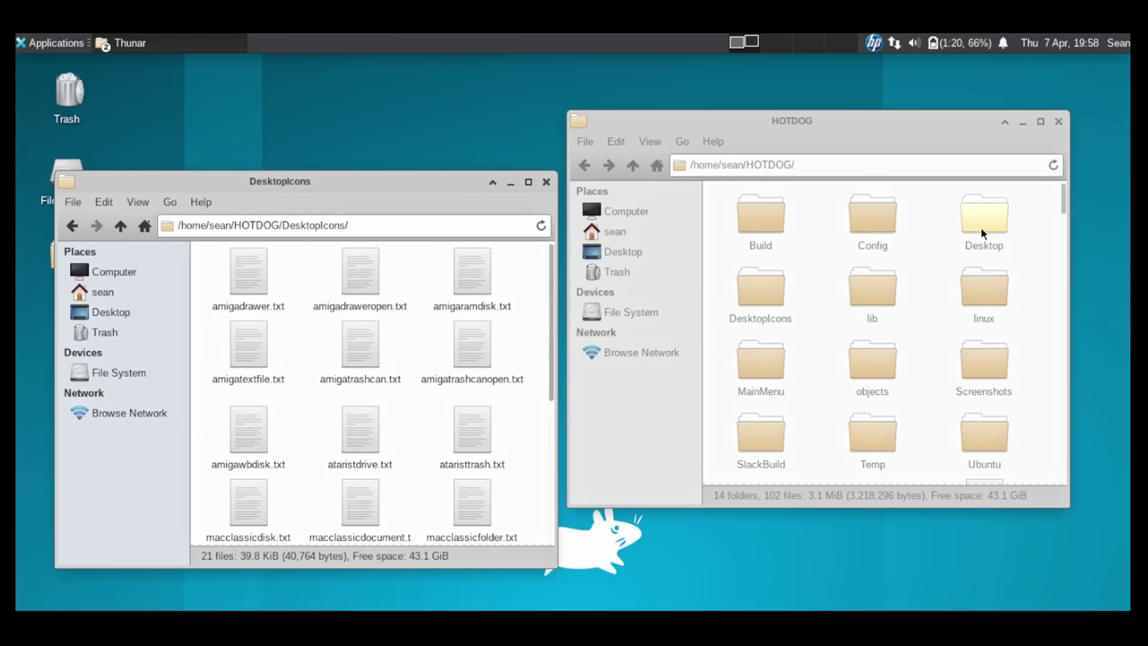
scroll(383, 390, down, 5)
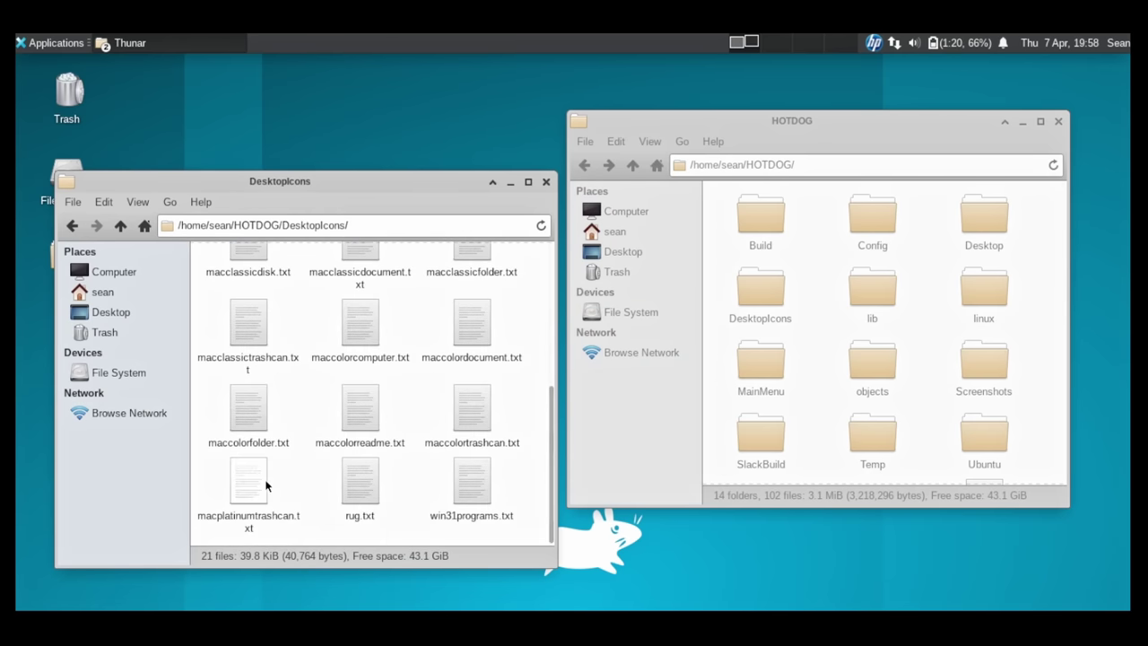
Step: Move macplatinumtrashcan, maccolorfolder, maccolorreadme, maccolorcomputer and maccolordocument .txt files into Desktop
click(264, 485)
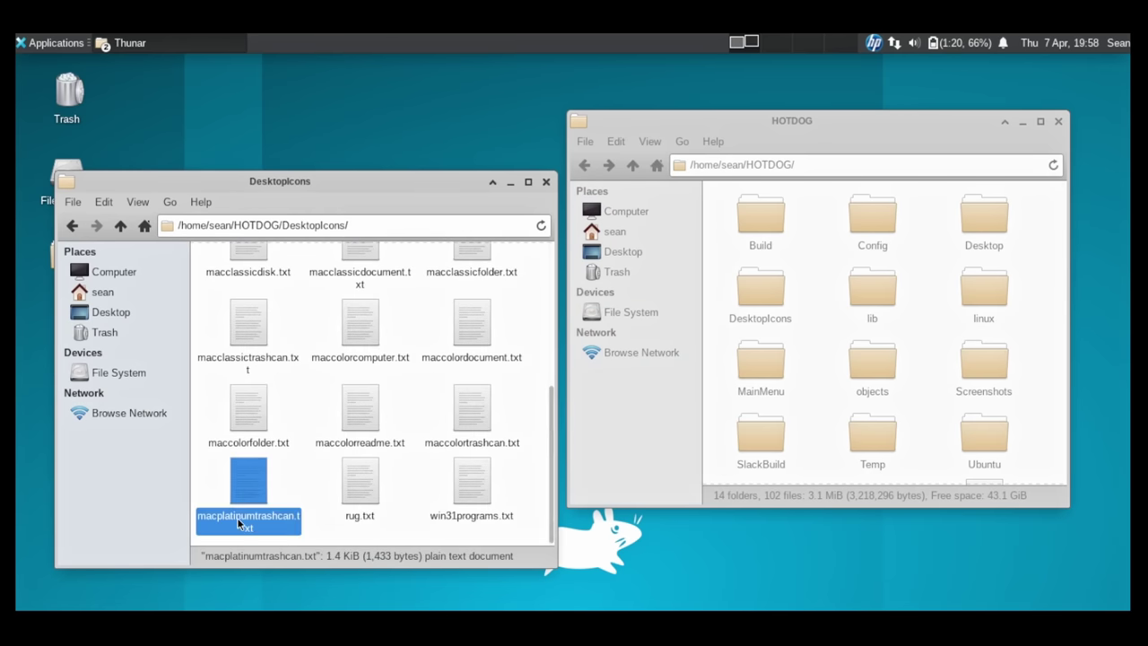
drag(239, 494, 984, 218)
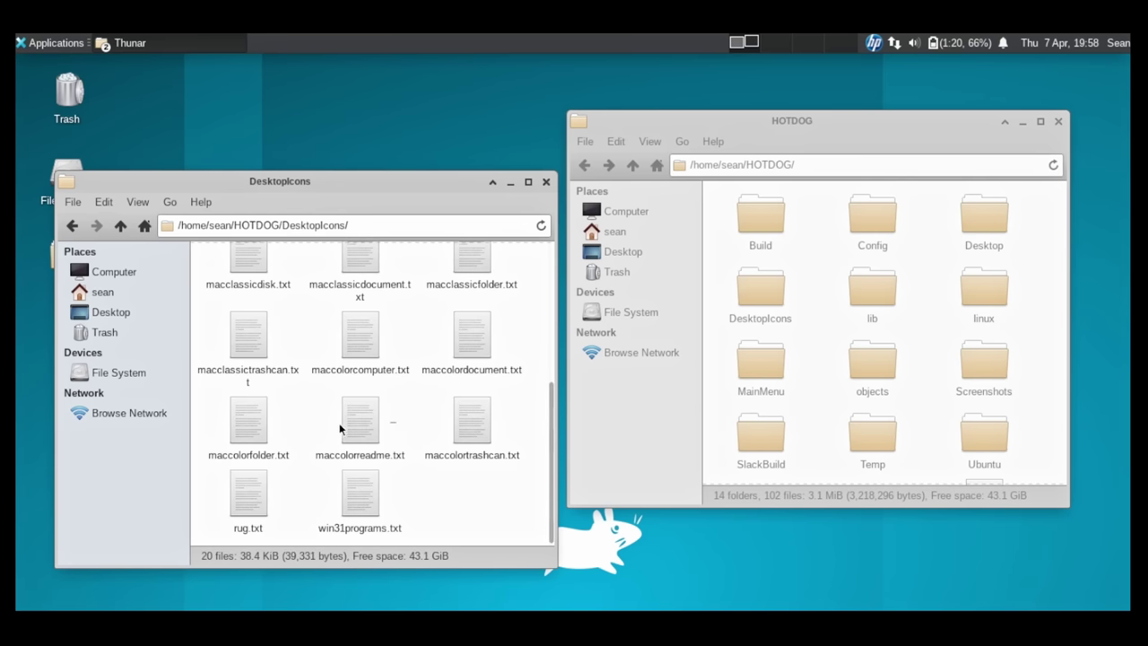
drag(340, 429, 987, 218)
scroll(354, 518, up, 3)
scroll(354, 519, down, 3)
scroll(352, 513, up, 3)
scroll(352, 514, down, 3)
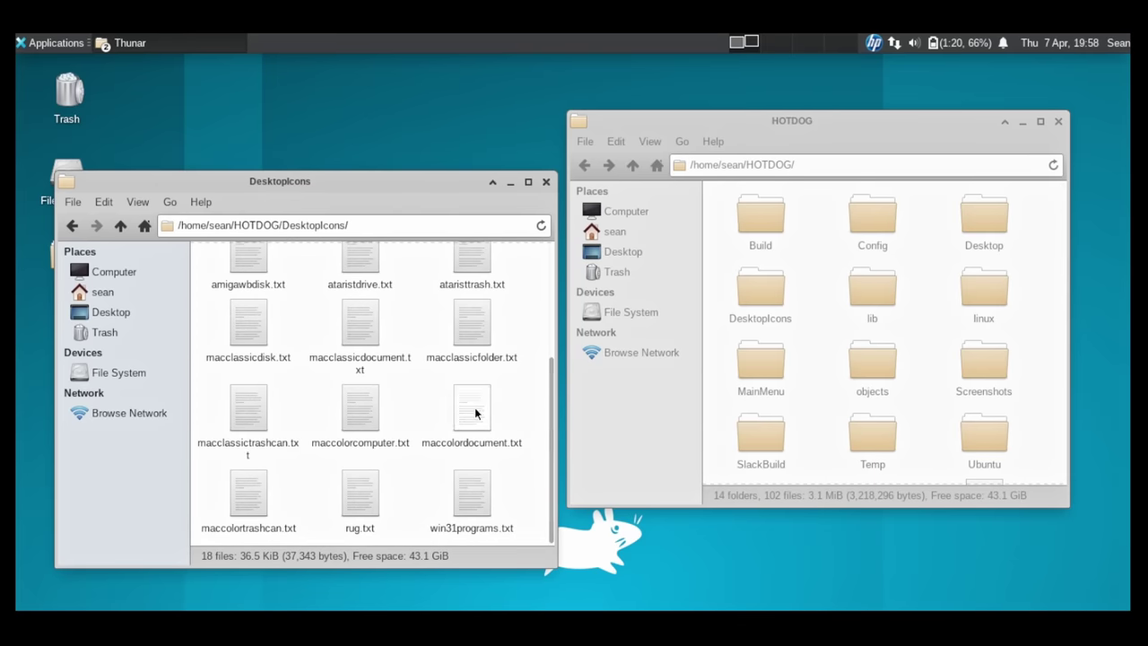
drag(504, 414, 983, 233)
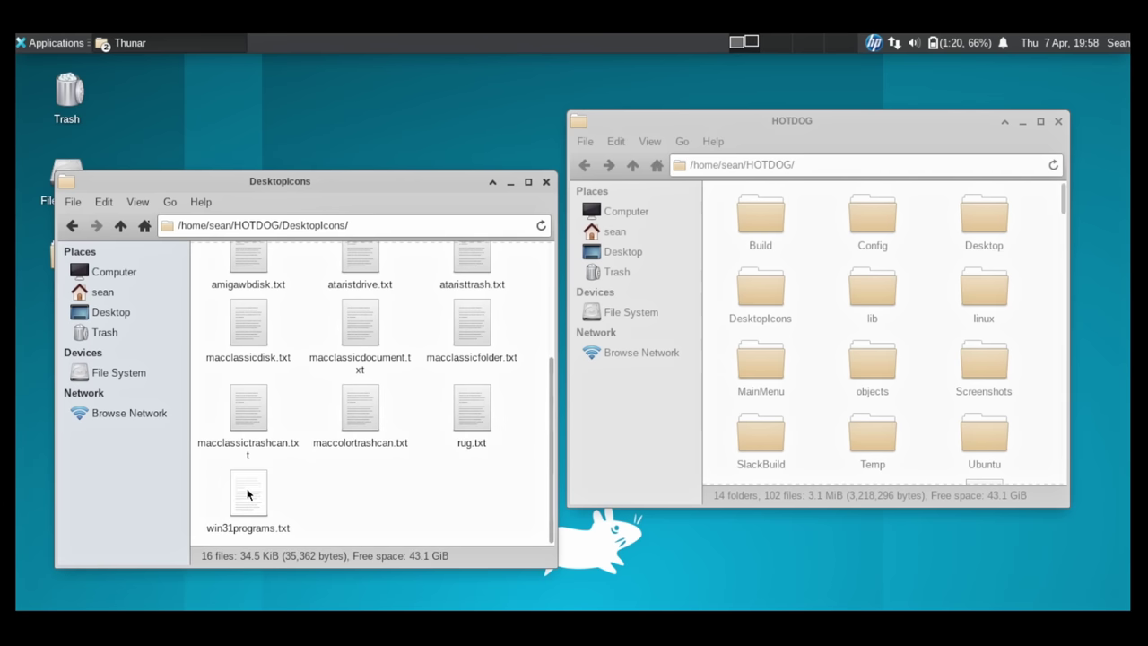
Step: Open rug.txt in GNU Emacs and move the editor window to the upper left
double_click(467, 421)
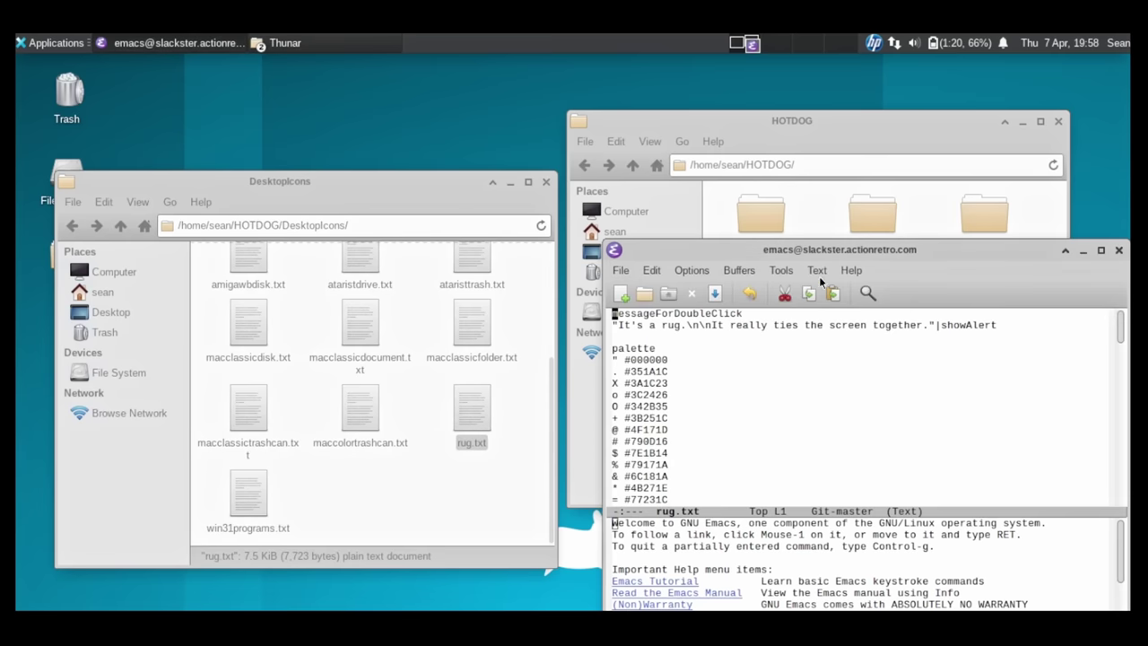
drag(838, 272, 380, 171)
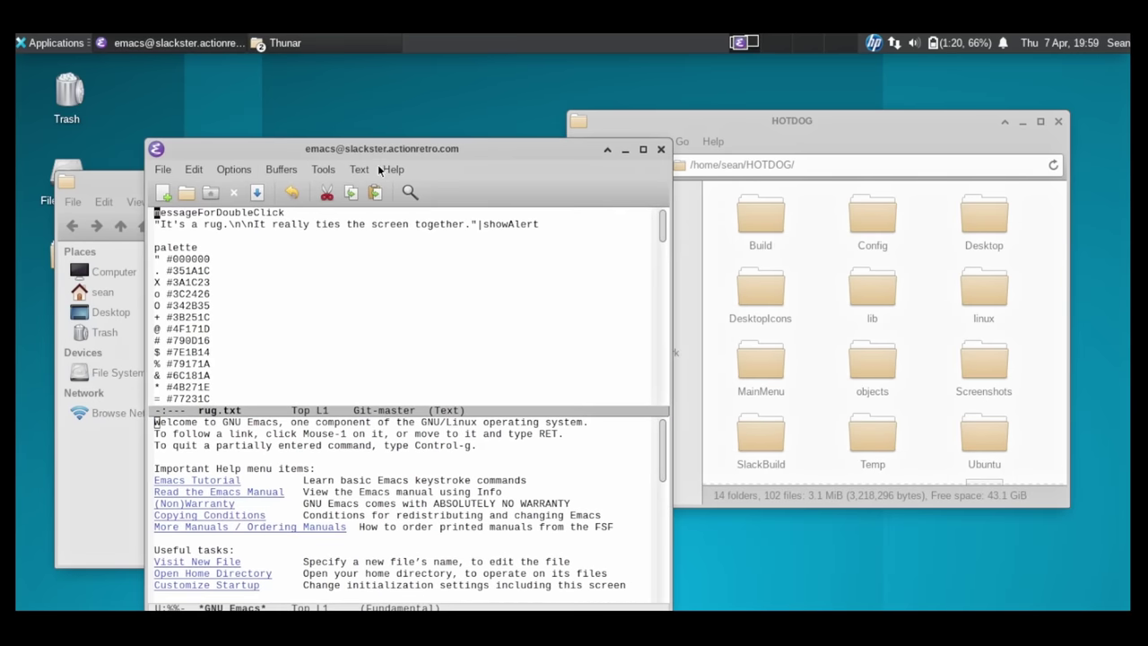
key(Down)
key(Down)
key(Down)
key(End)
Step: Select the rug's messageForDoubleClick entry, then page through the palette colours and back to the top
triple_click(487, 228)
click(529, 262)
drag(566, 228, 117, 201)
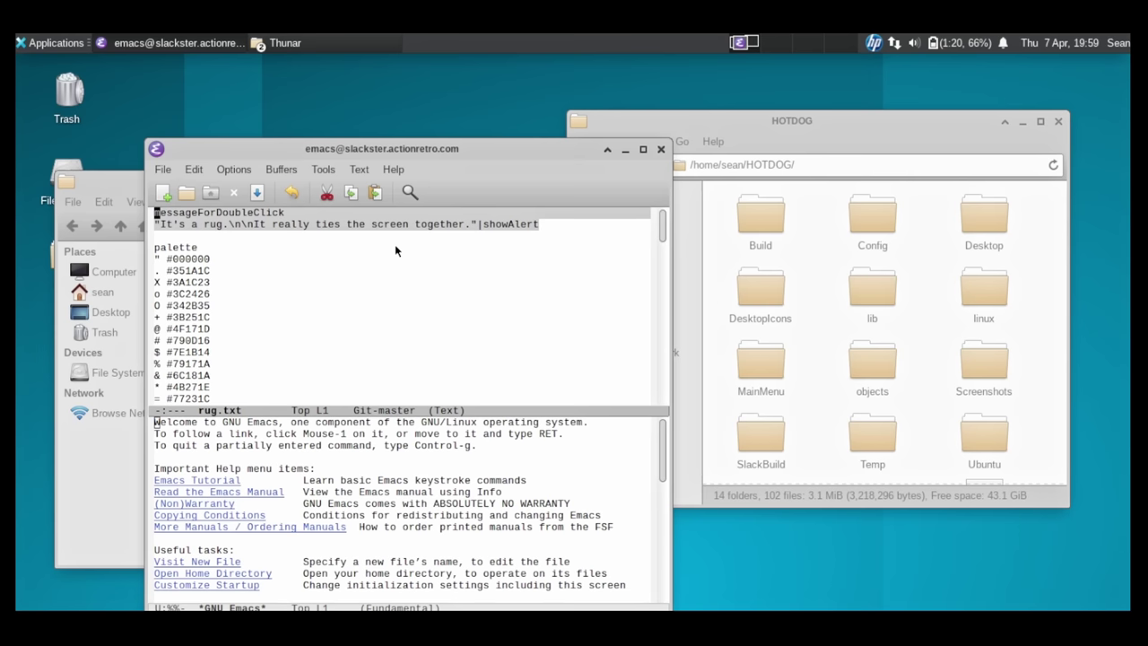
click(256, 231)
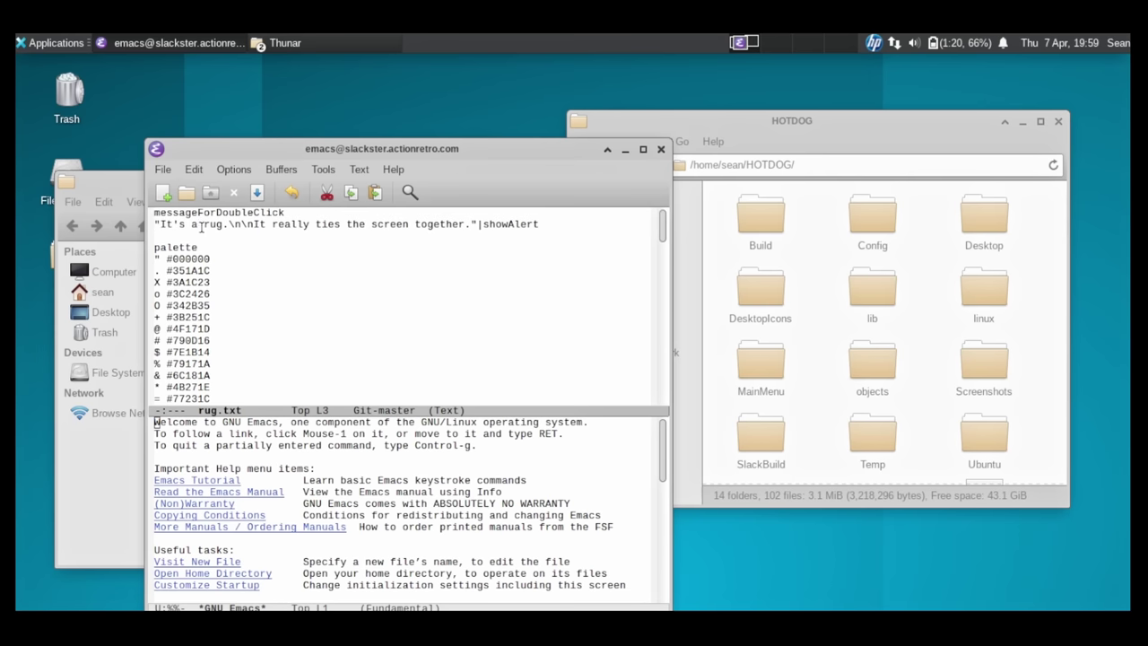
key(Down)
key(Down)
key(Down)
key(Down)
key(Down)
key(Down)
key(Down)
key(Down)
key(Down)
key(Down)
key(Down)
key(Down)
key(Down)
key(Down)
key(Down)
key(Down)
key(Down)
key(Down)
key(Down)
key(Down)
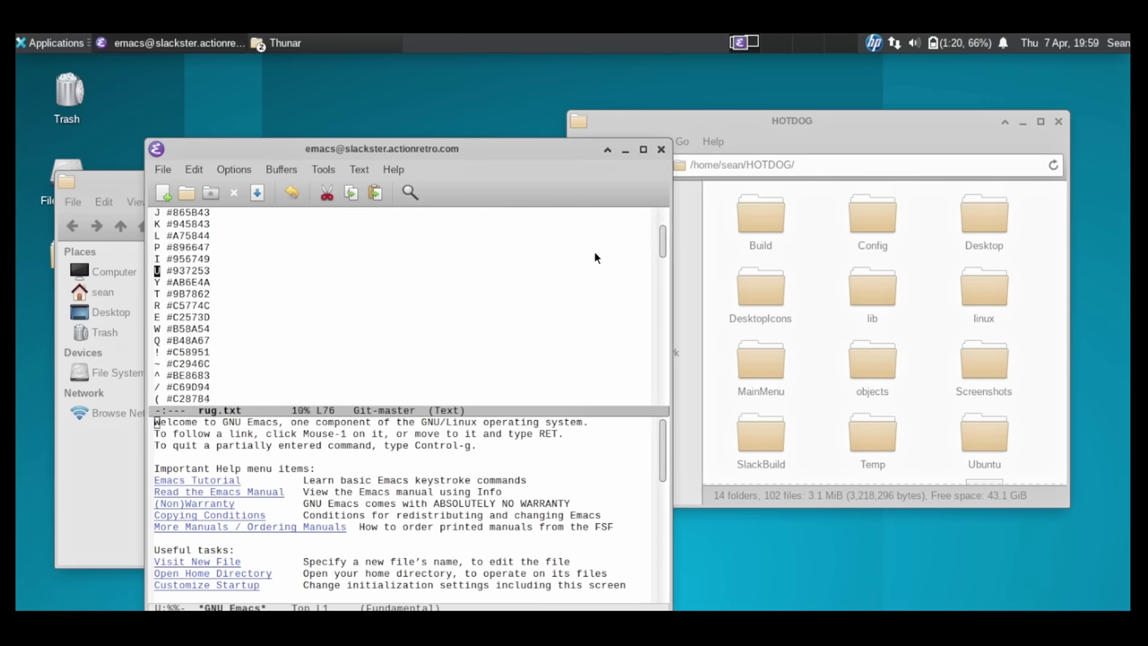
key(Page_Up)
key(Page_Up)
key(Page_Up)
key(Page_Up)
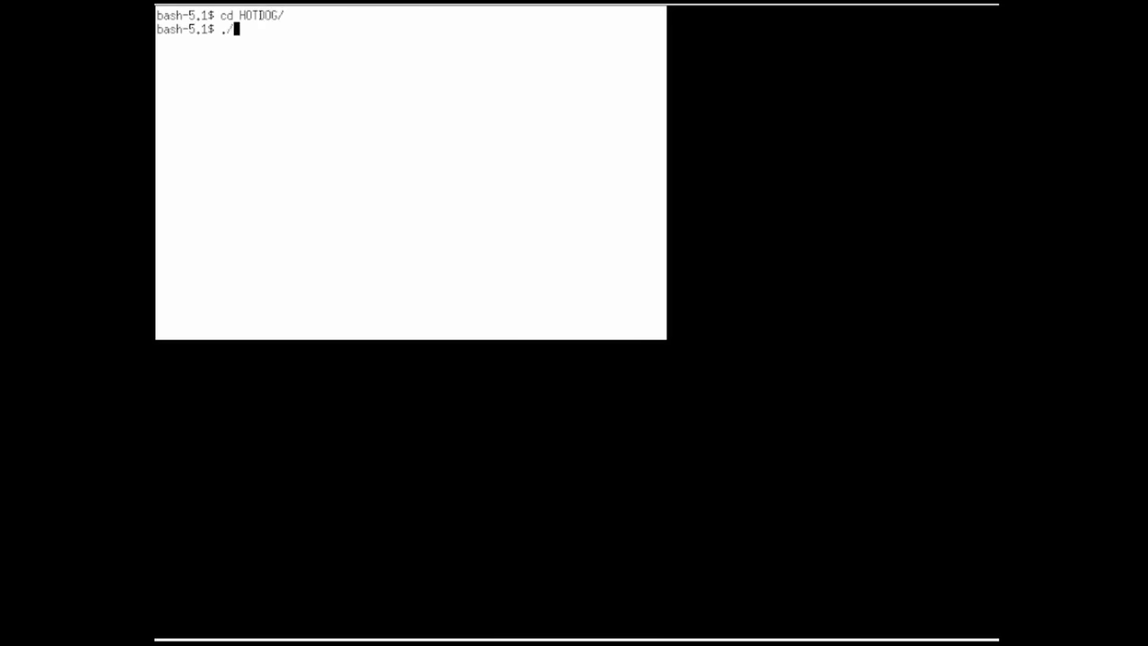
Step: Start the window manager with ./hotdog runWindowManager and move the log xterm centre-right
text(./hotdog runWind)
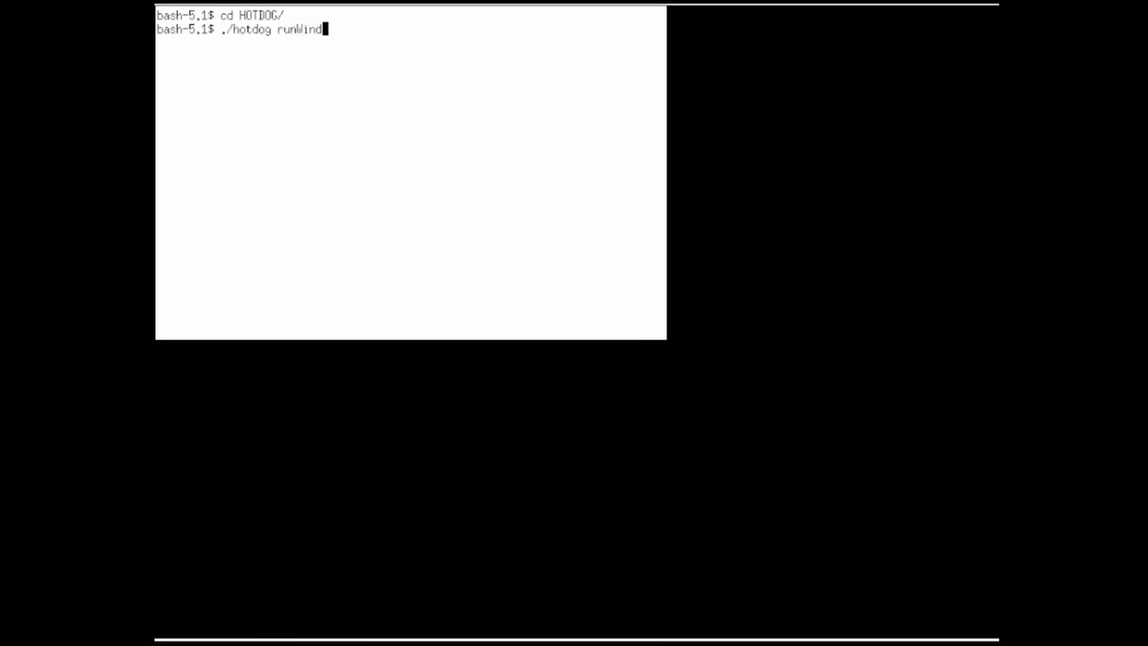
text(owManager)
key(Return)
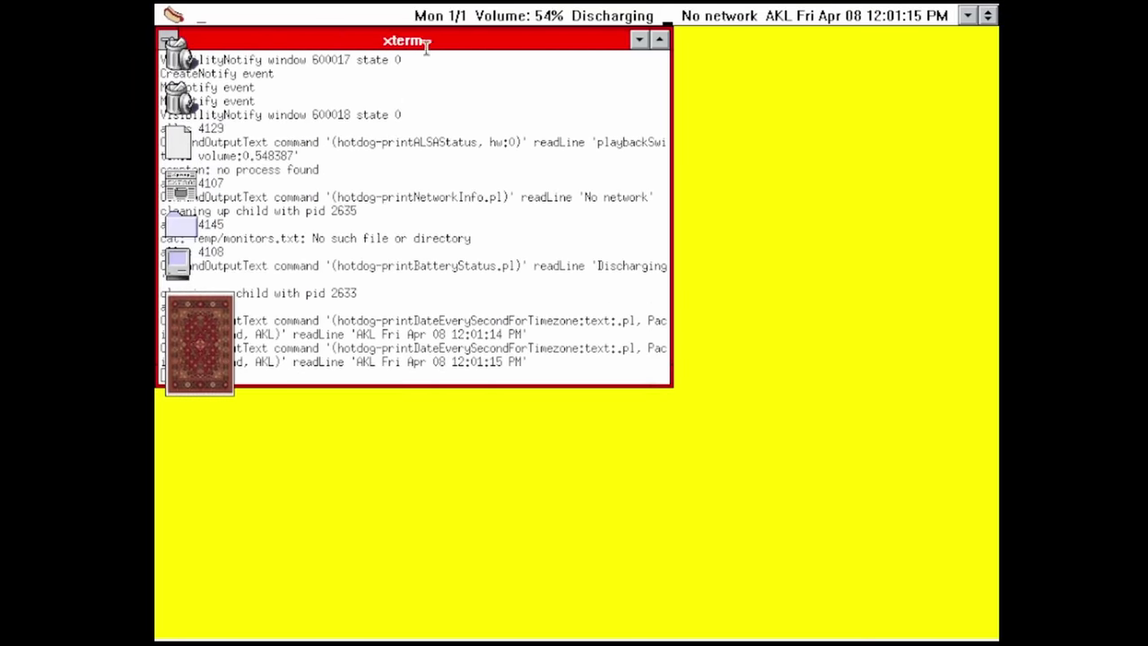
drag(426, 42, 671, 154)
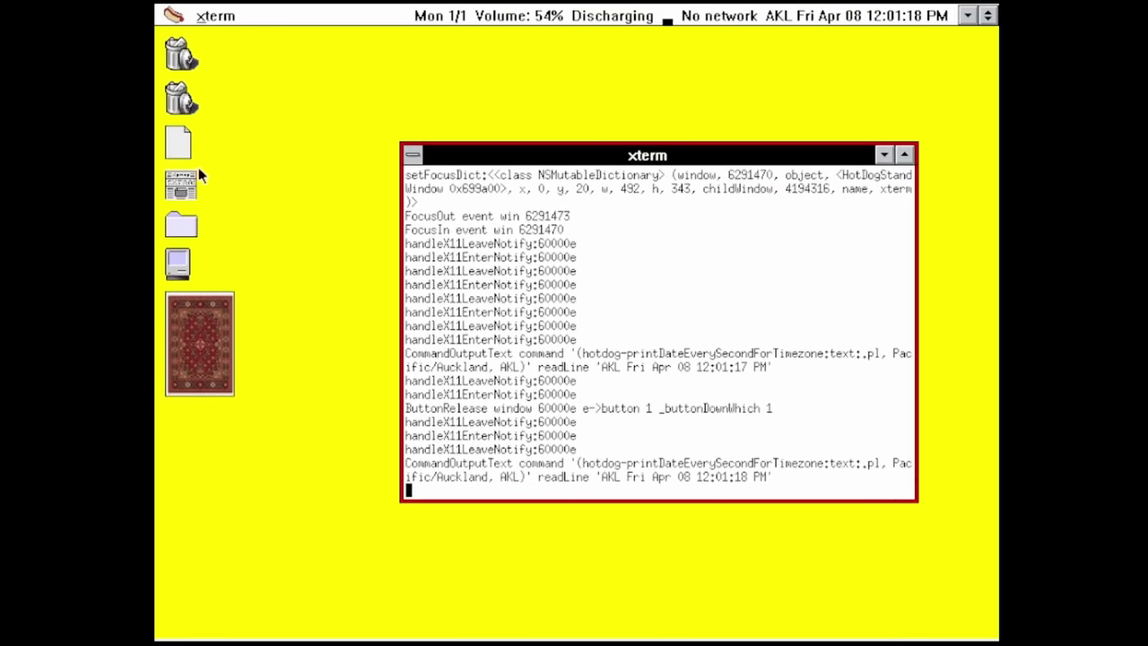
Step: Double-click the rug icon to show 'It's a rug.', open the trash, and reposition the xterm
double_click(199, 310)
double_click(207, 347)
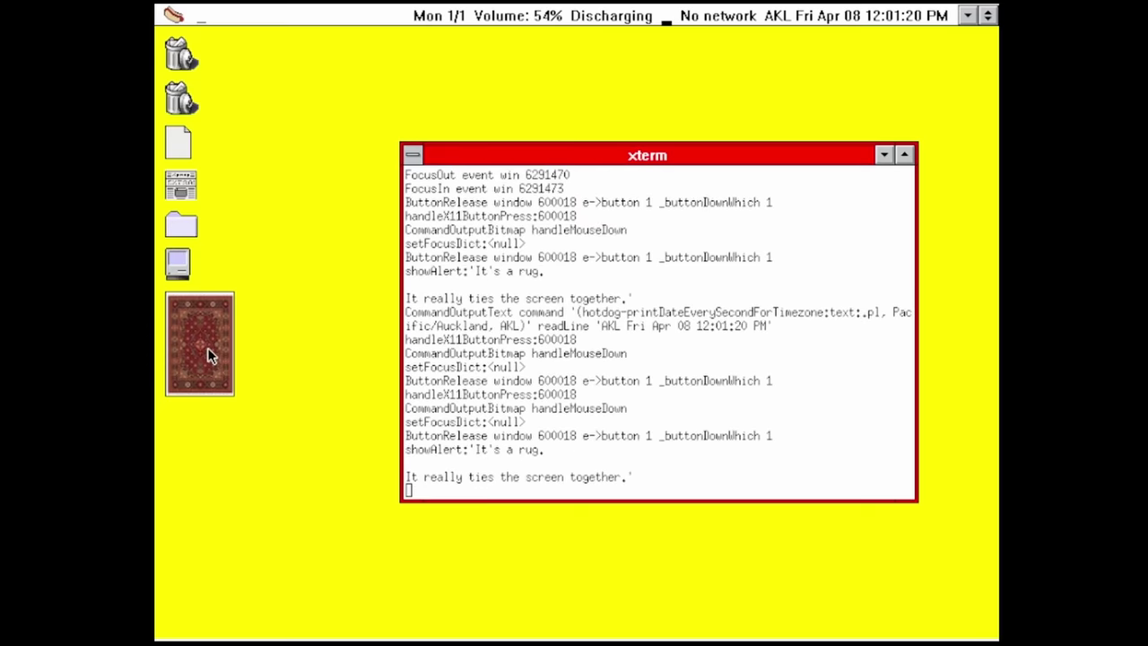
double_click(207, 348)
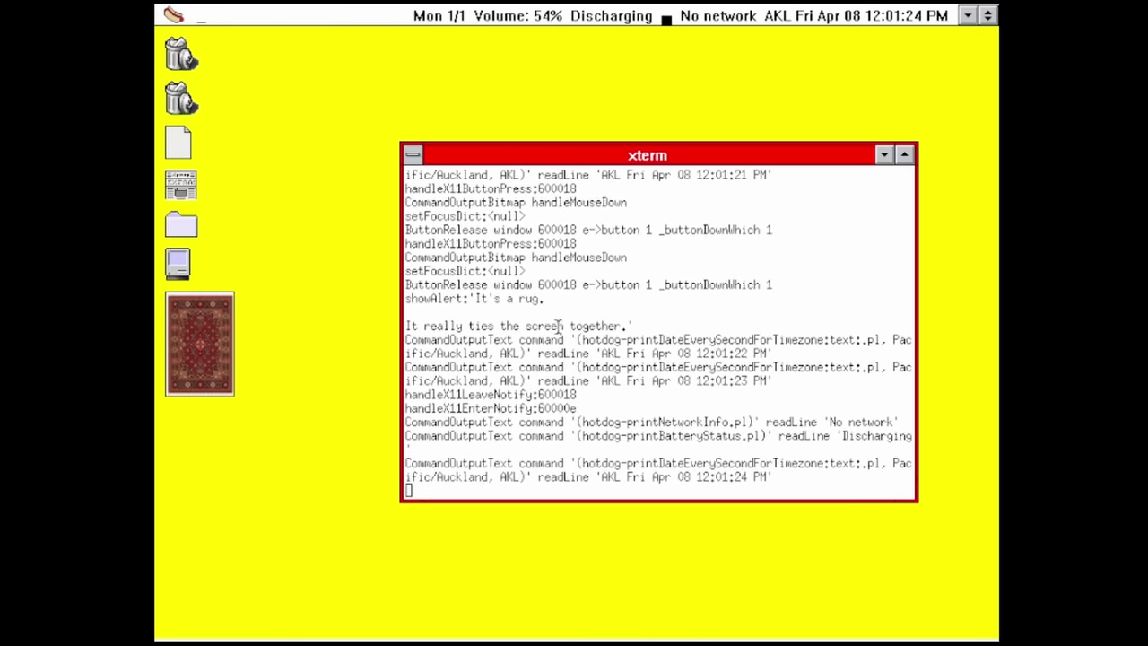
double_click(185, 53)
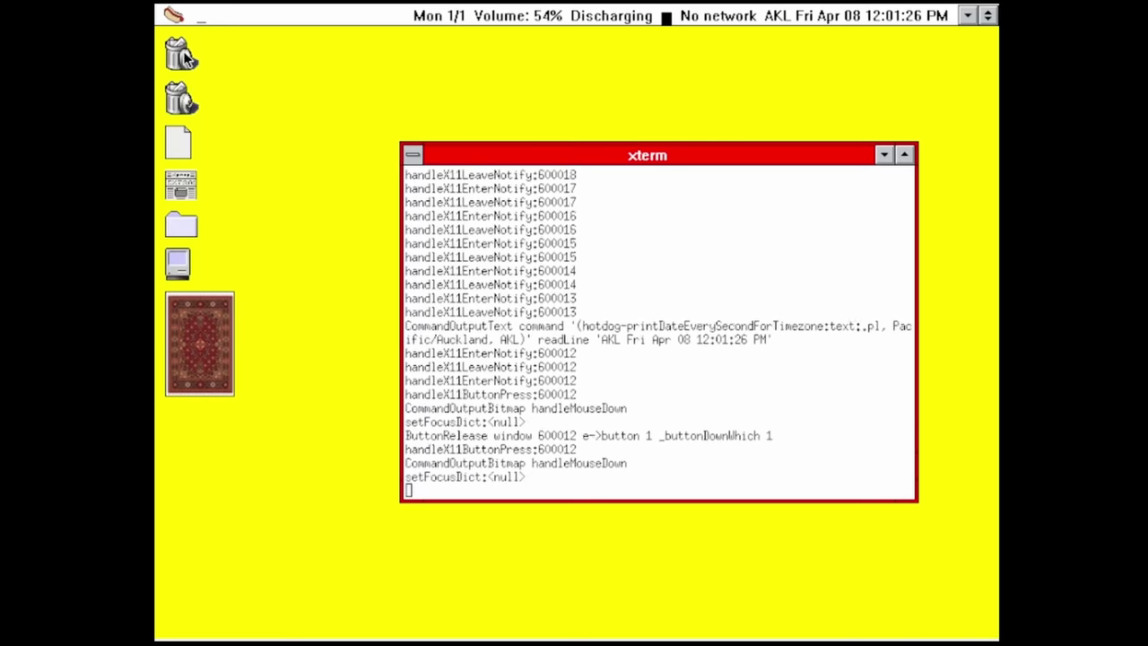
click(166, 101)
click(551, 149)
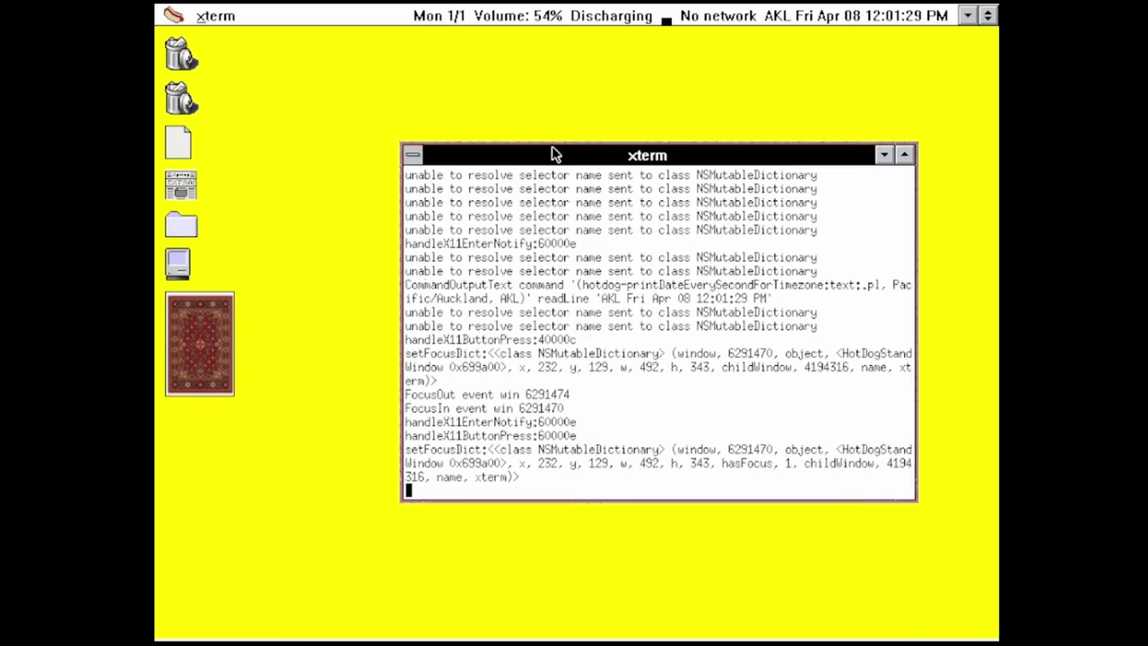
drag(550, 148, 545, 186)
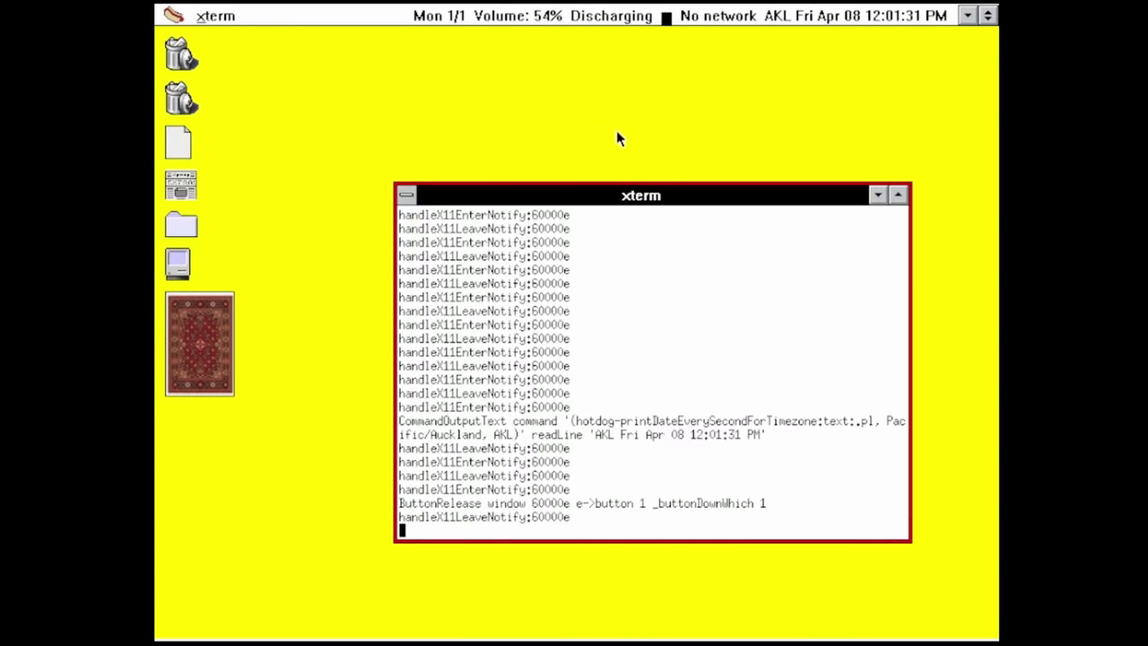
click(175, 18)
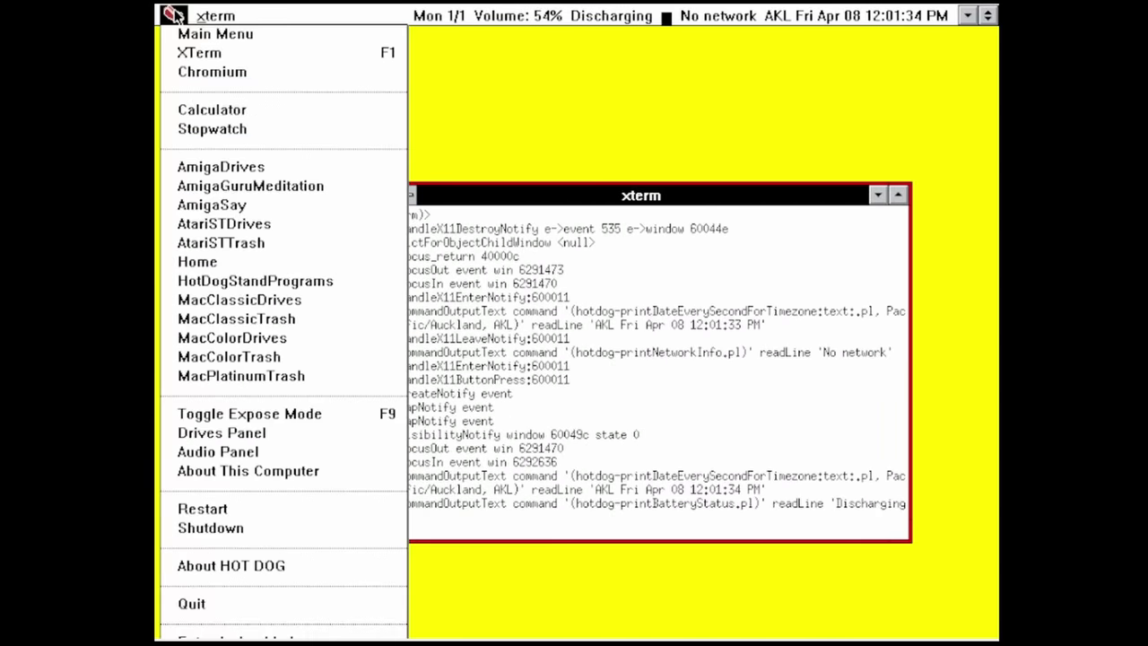
Step: Open an XTerm to run xrandr -s 1440x900, and gather both trash icons and the rug at lower left
click(204, 56)
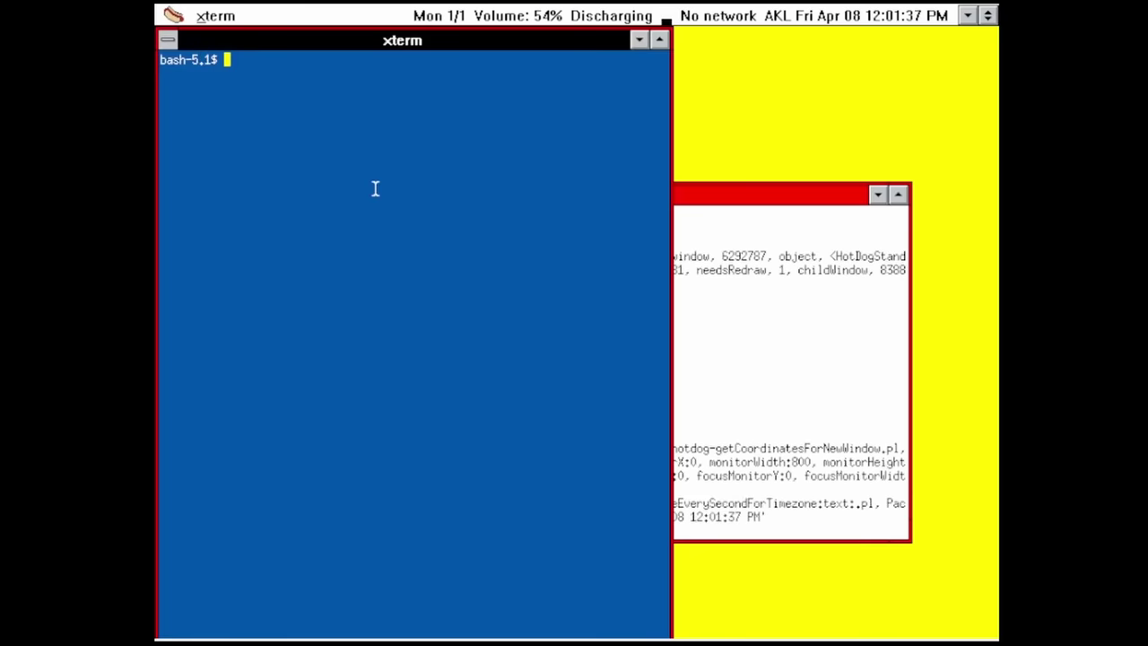
text(xrandr )
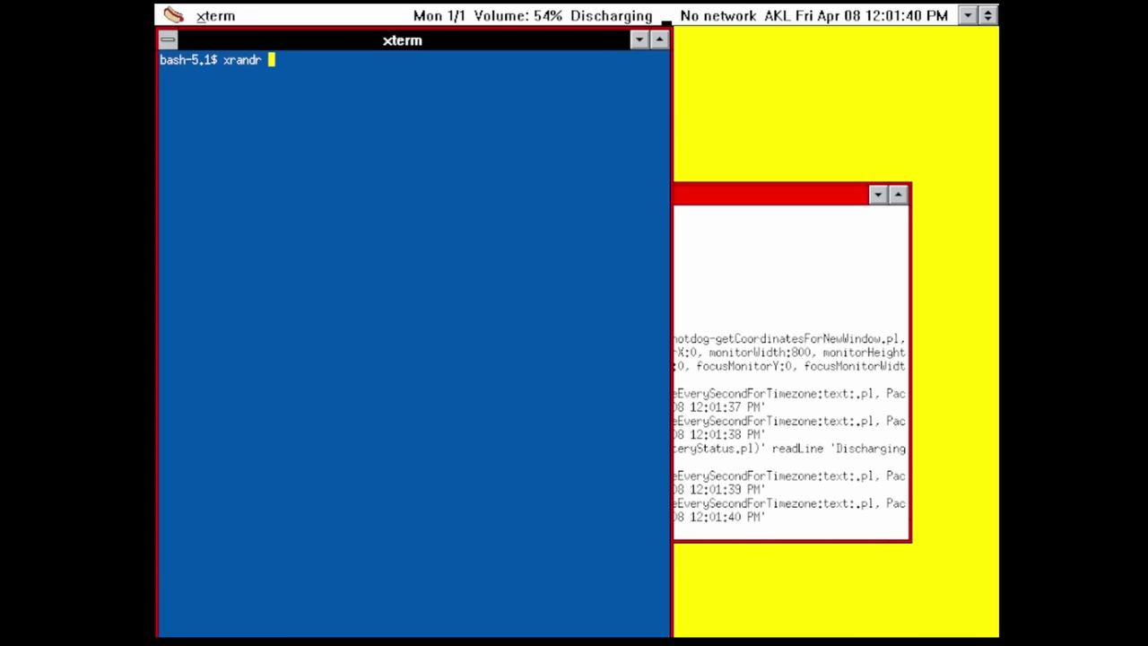
text(-s 1440x900)
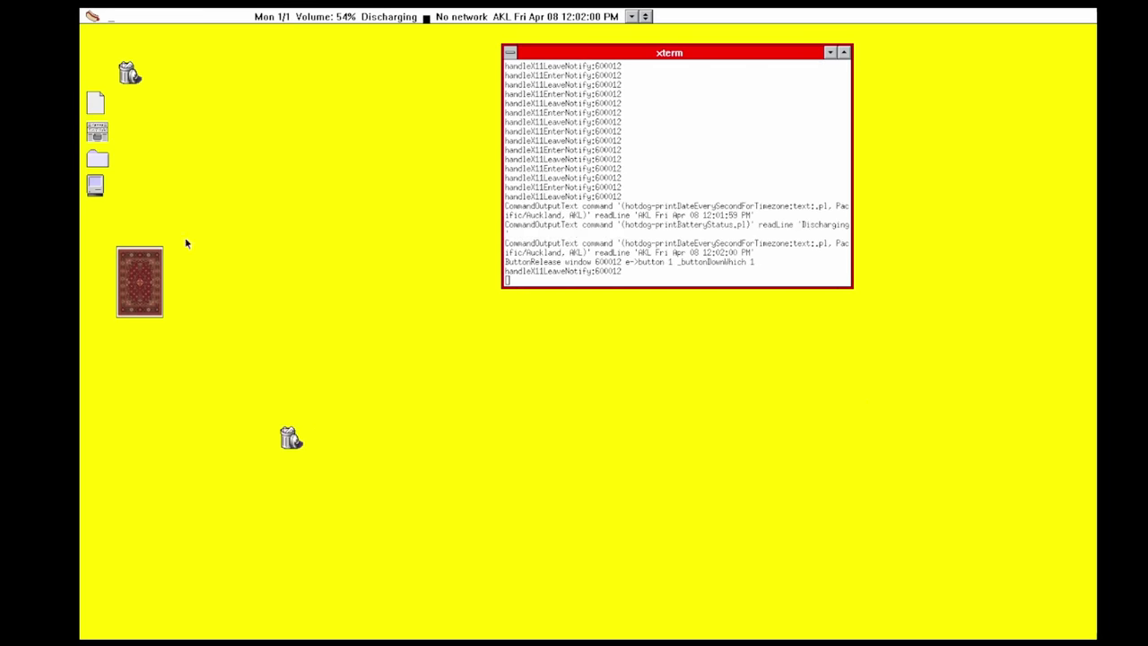
drag(128, 74, 159, 564)
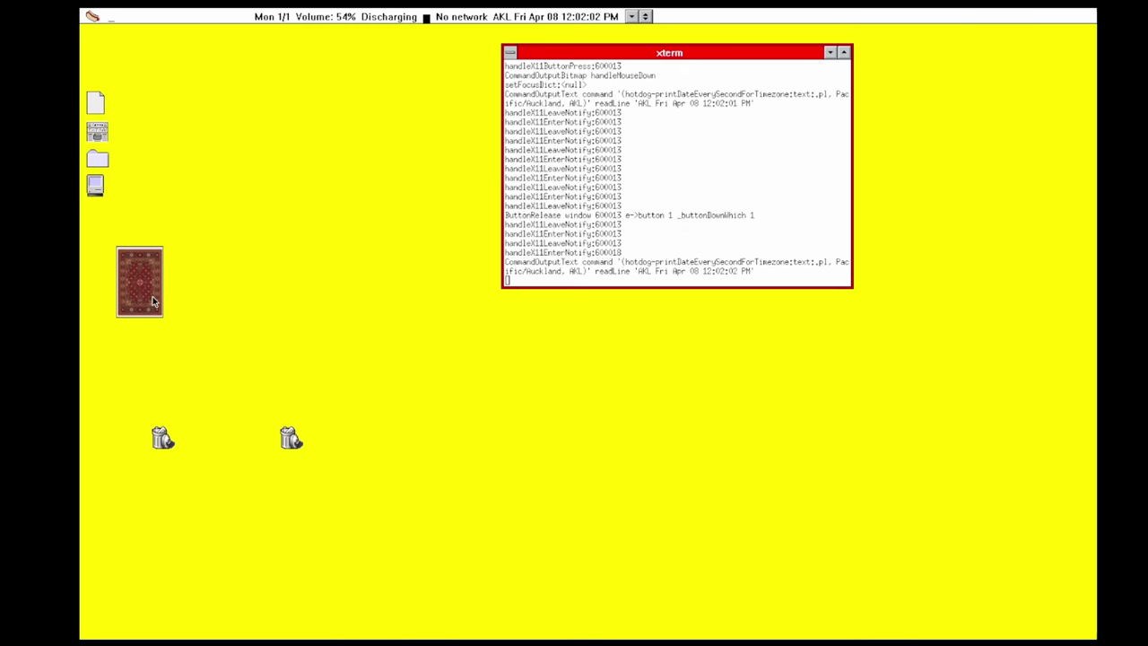
drag(139, 281, 252, 571)
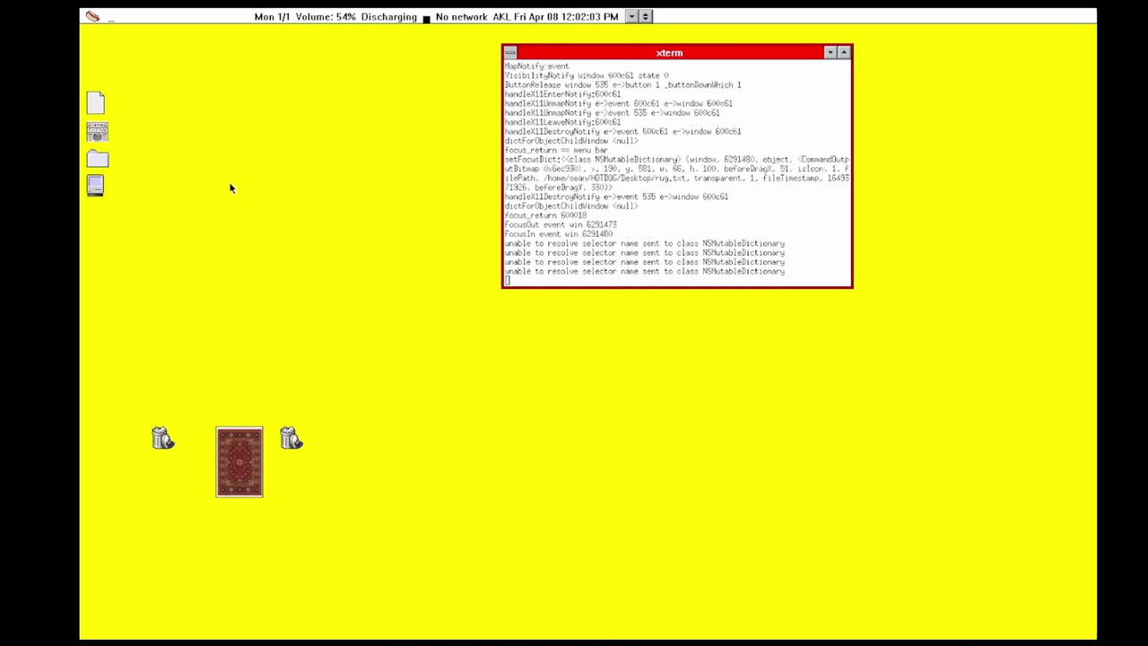
click(92, 14)
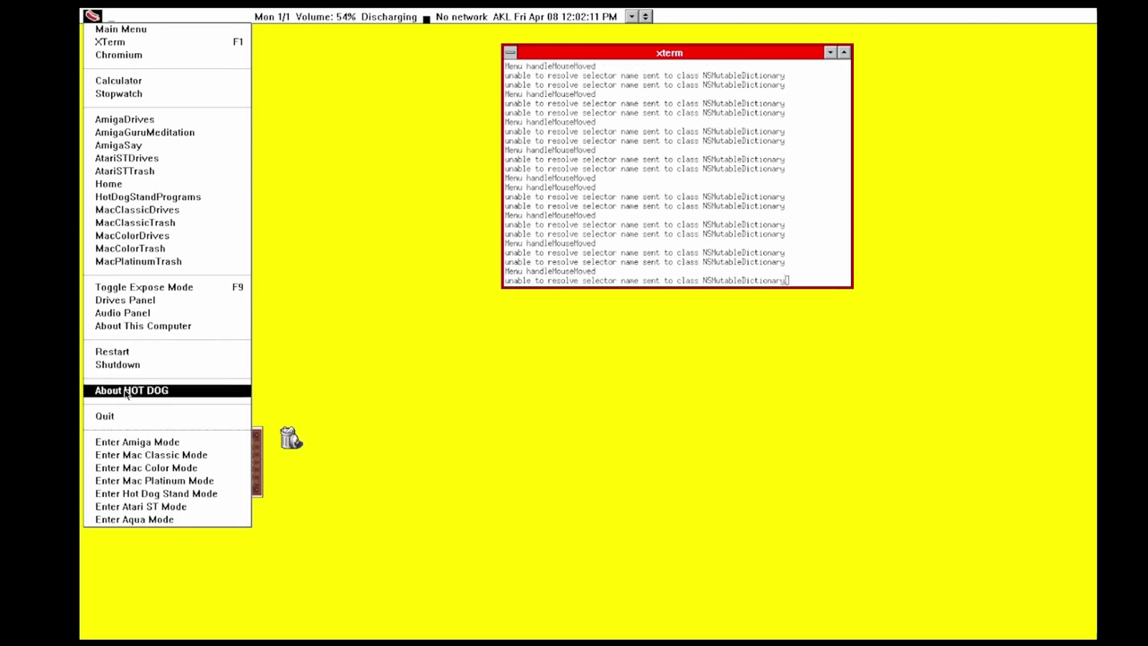
Step: Switch the desktop to Amiga mode, nudge the rug higher, and move the xterm left
click(138, 441)
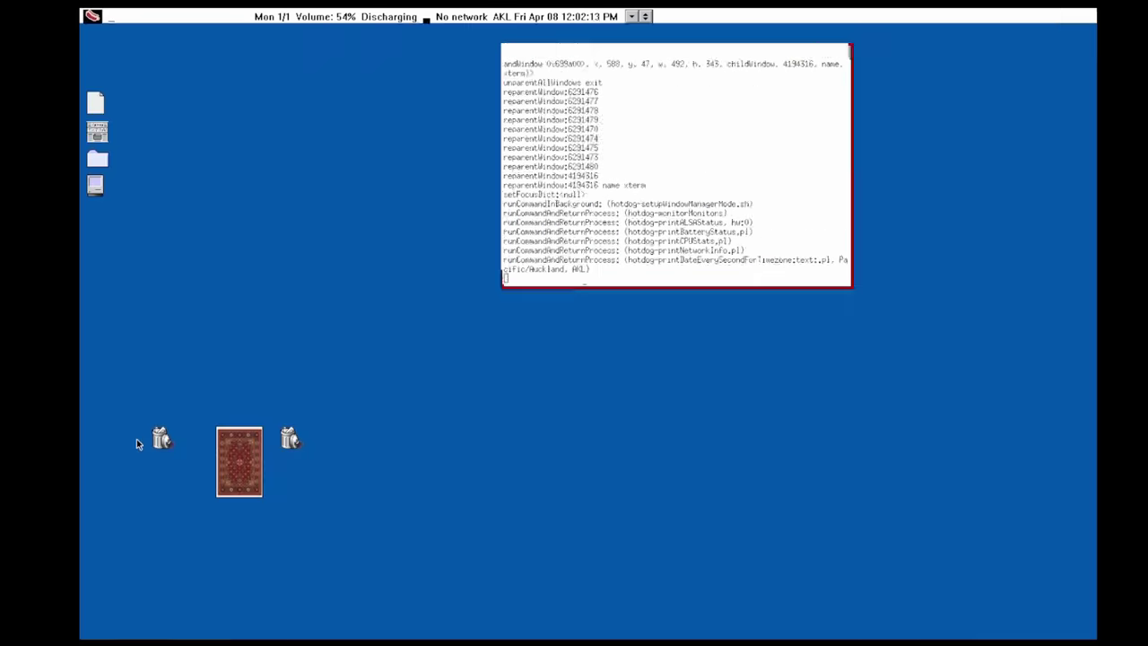
drag(239, 448, 236, 413)
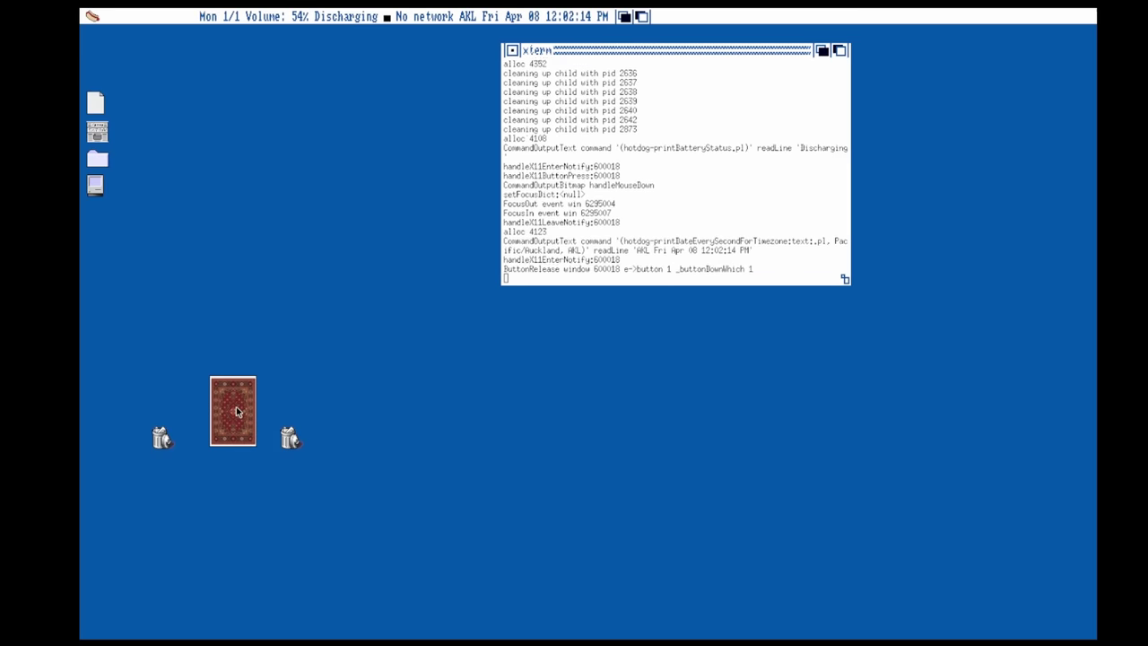
drag(687, 52, 434, 75)
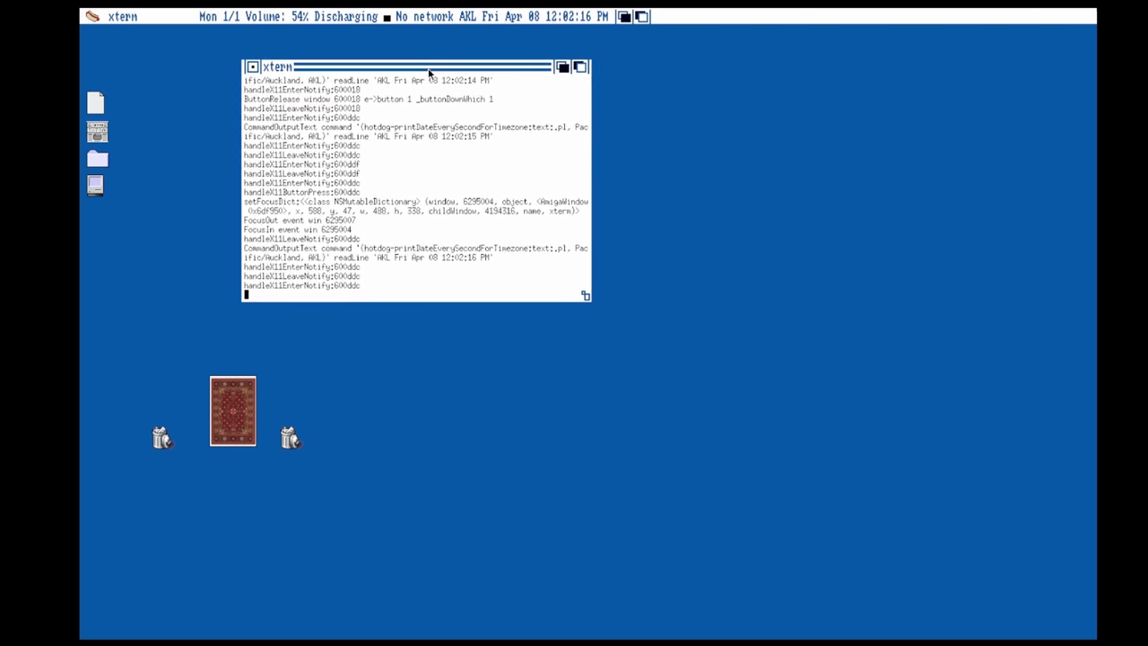
Step: Spread the document, second trash, printer, folder and computer icons out to the right
drag(161, 438, 328, 423)
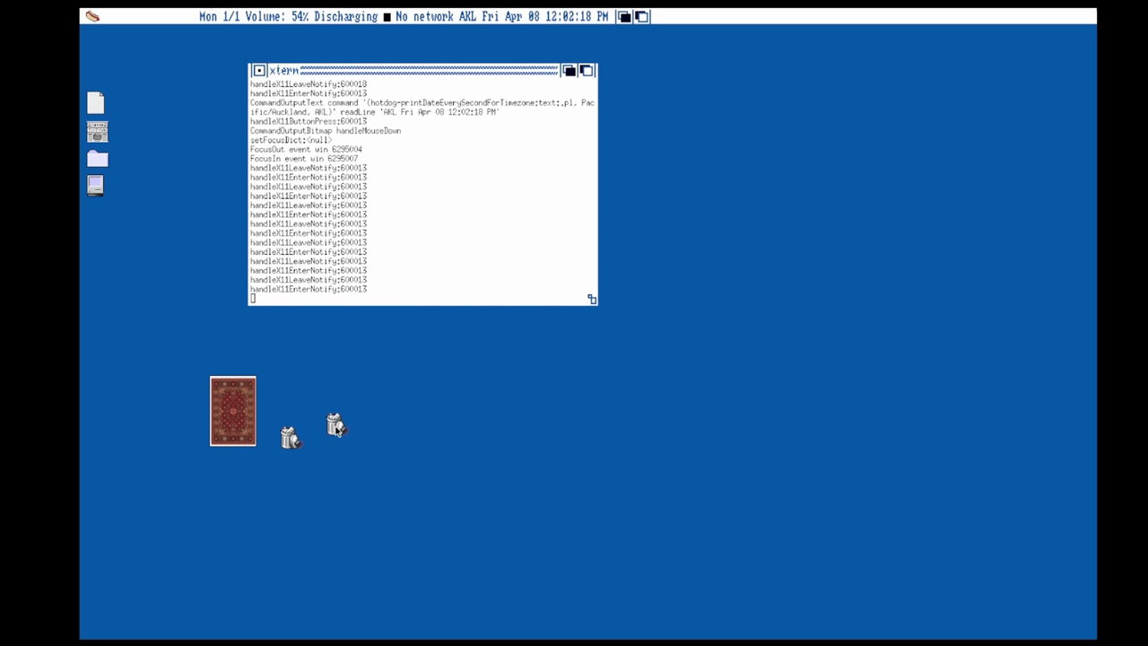
drag(96, 107, 179, 87)
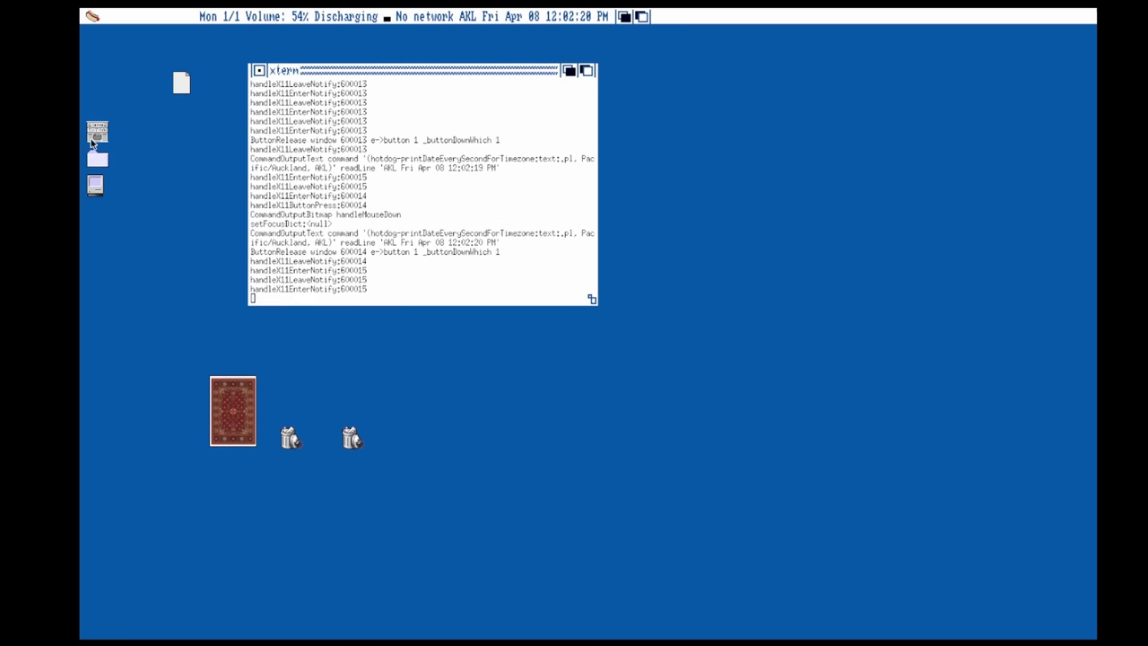
drag(97, 134, 132, 117)
drag(95, 188, 138, 223)
drag(97, 162, 135, 174)
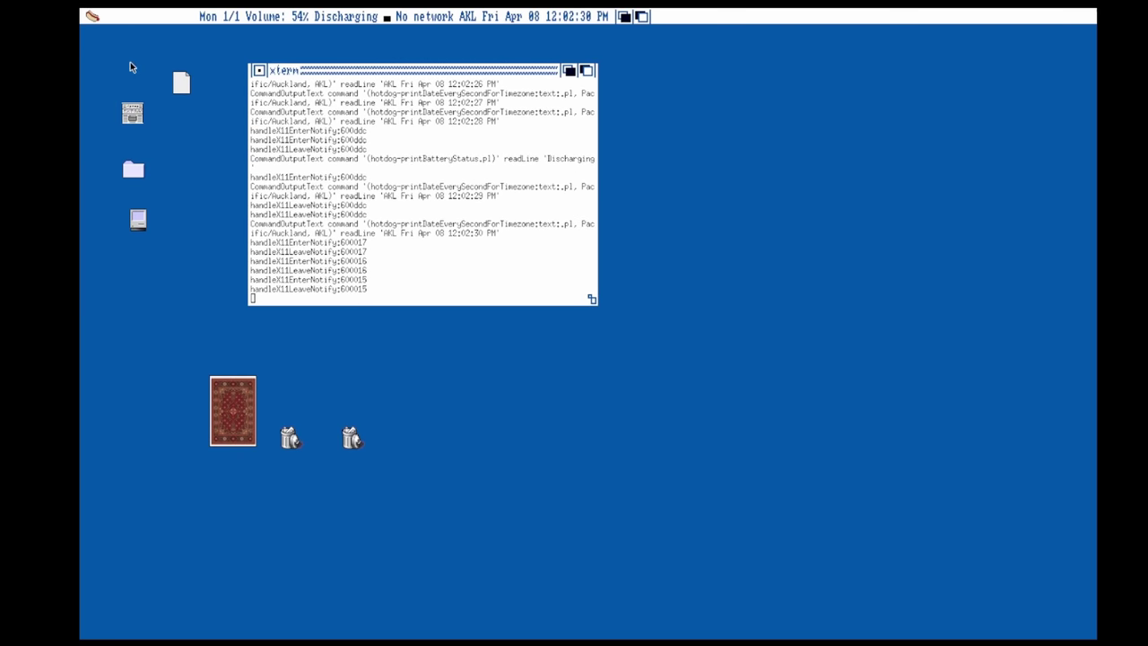
click(91, 15)
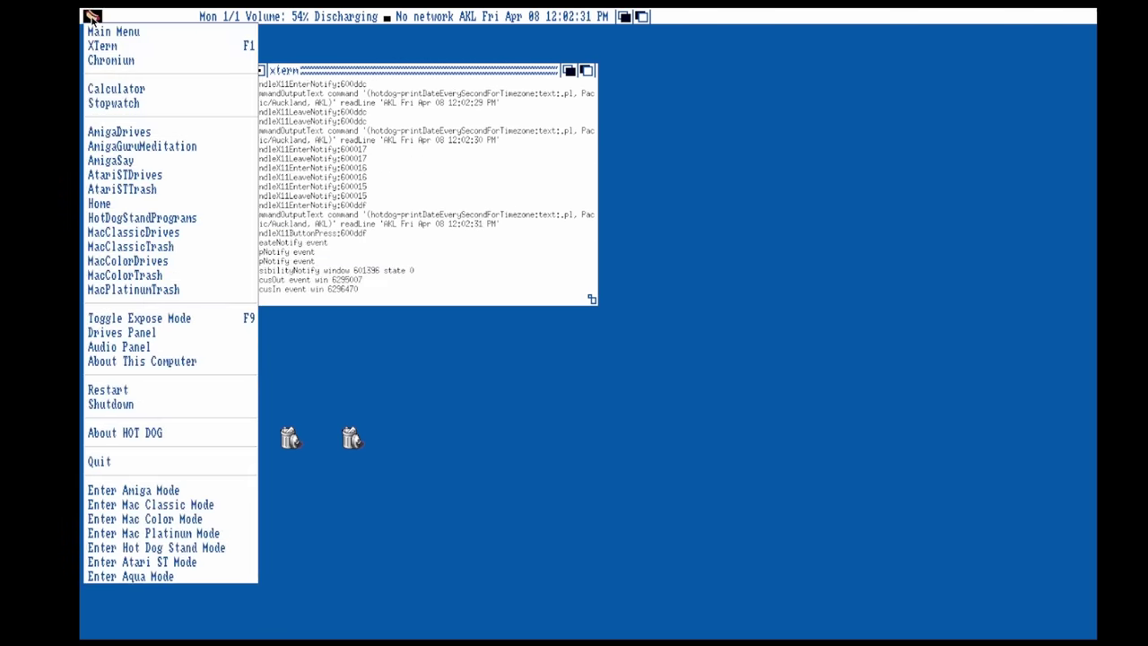
Step: Open the AmigaDrives window and browse into the / drive and then /home
click(105, 146)
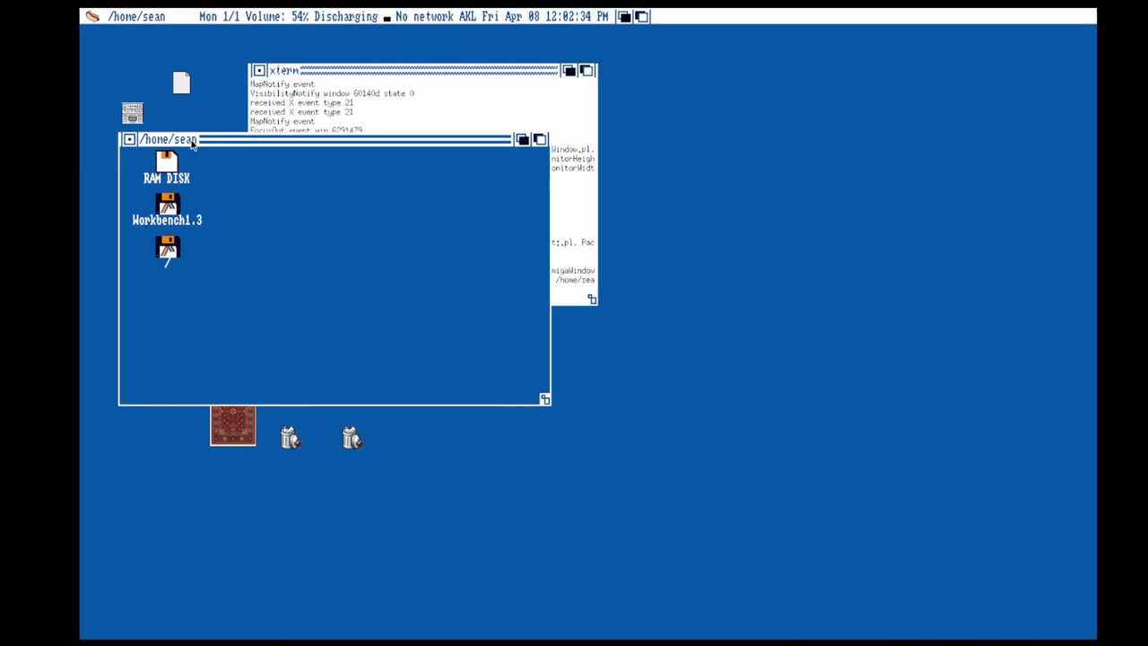
drag(192, 140, 166, 51)
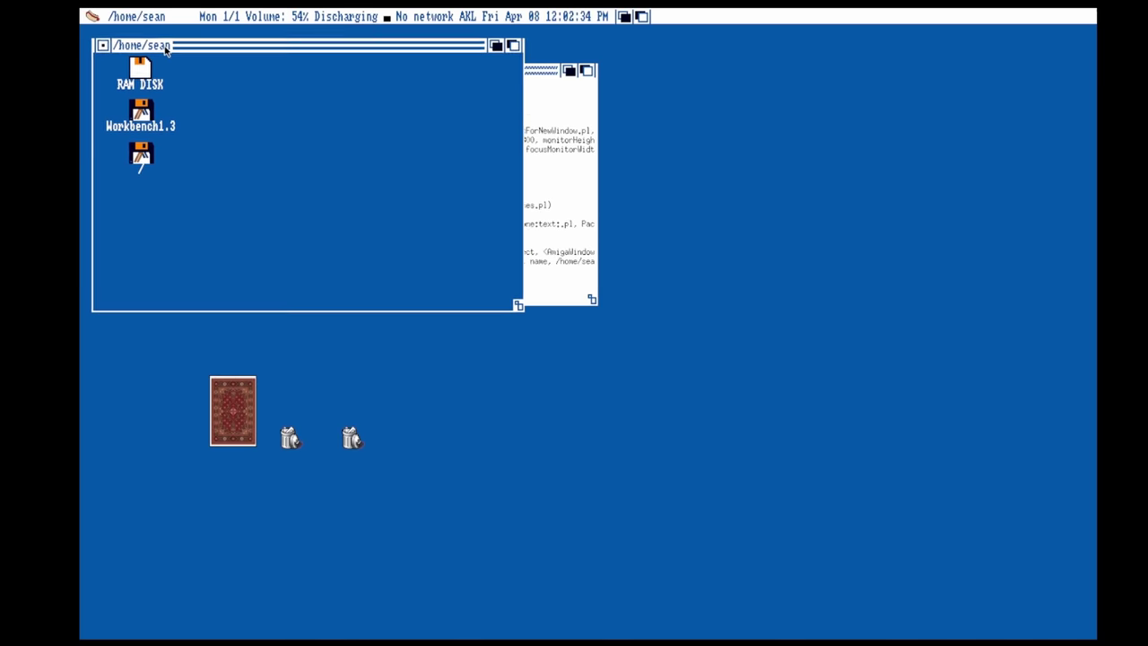
double_click(152, 163)
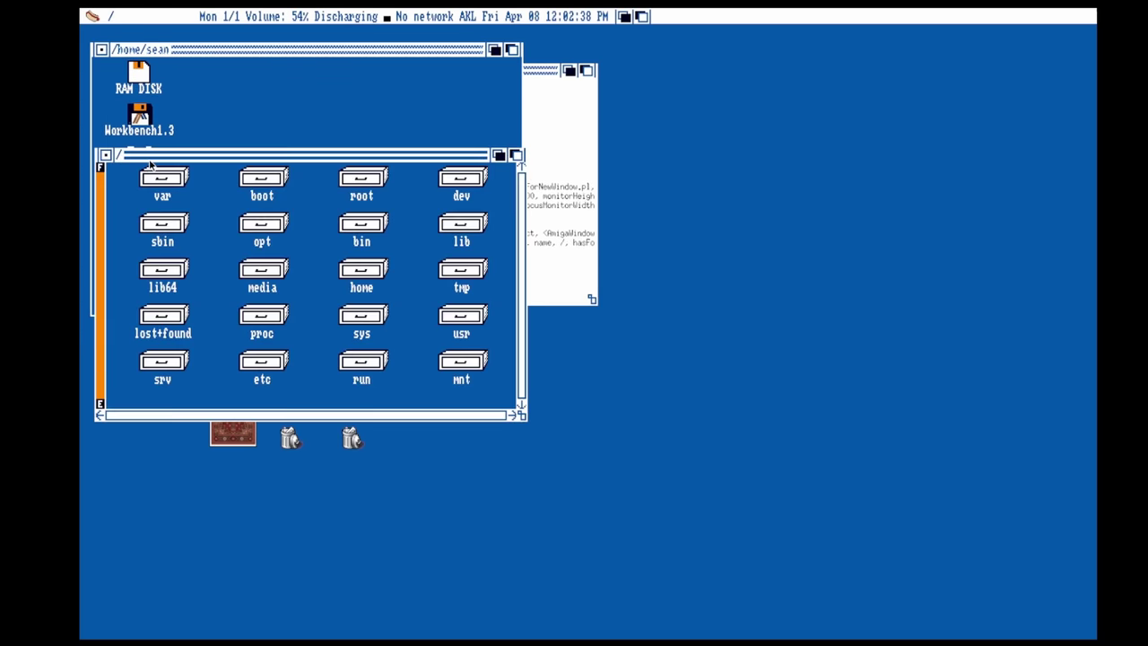
drag(320, 168, 359, 153)
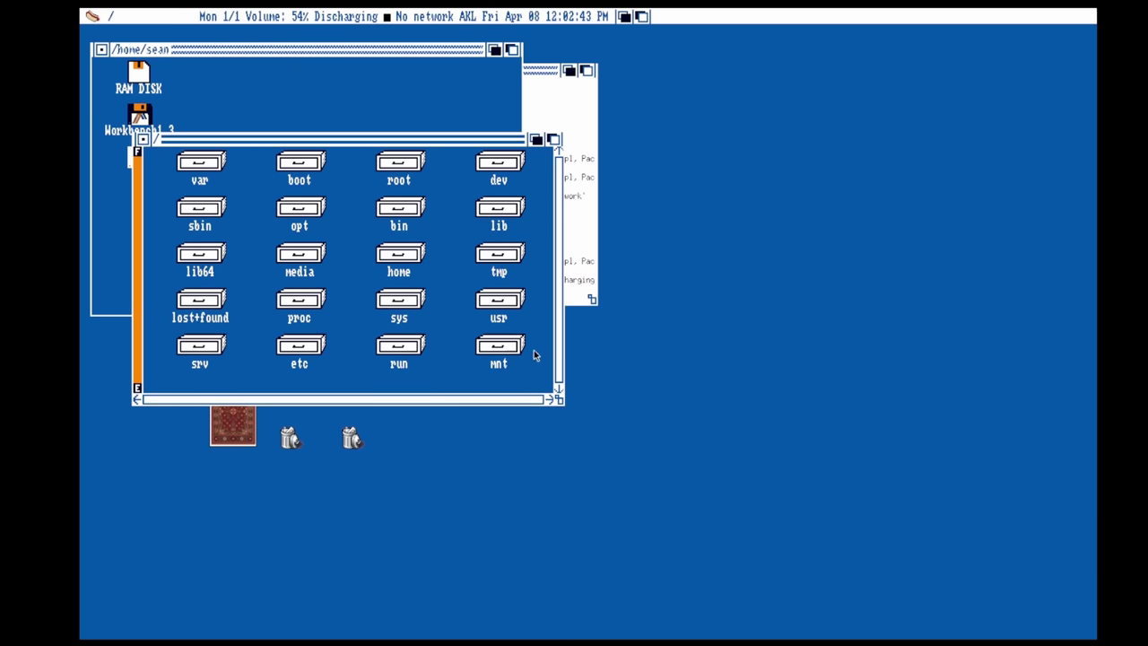
double_click(415, 261)
Step: Open the user's home folder, open and close Videos and Slackbuilds, and move it lower right
double_click(289, 133)
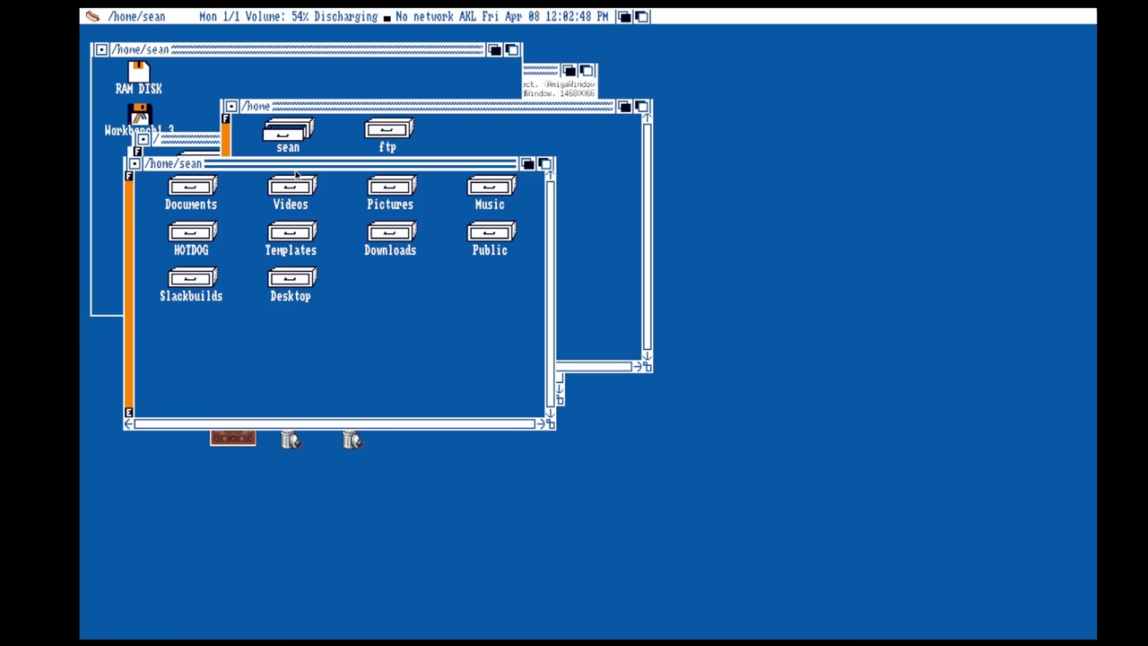
double_click(298, 204)
click(156, 189)
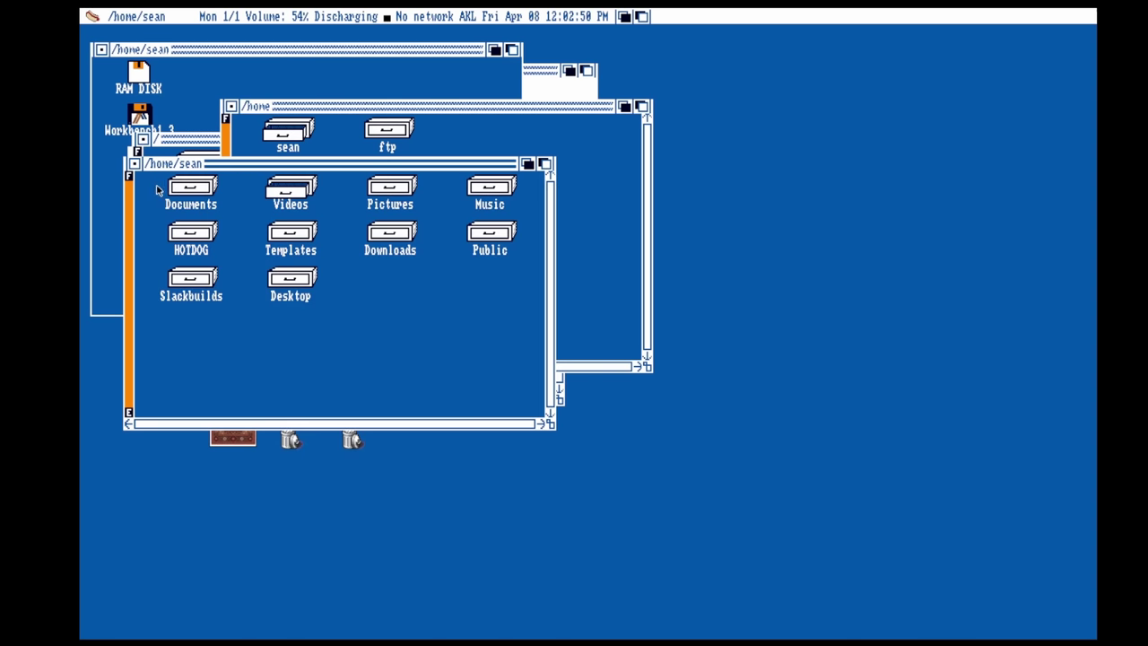
double_click(205, 284)
click(217, 162)
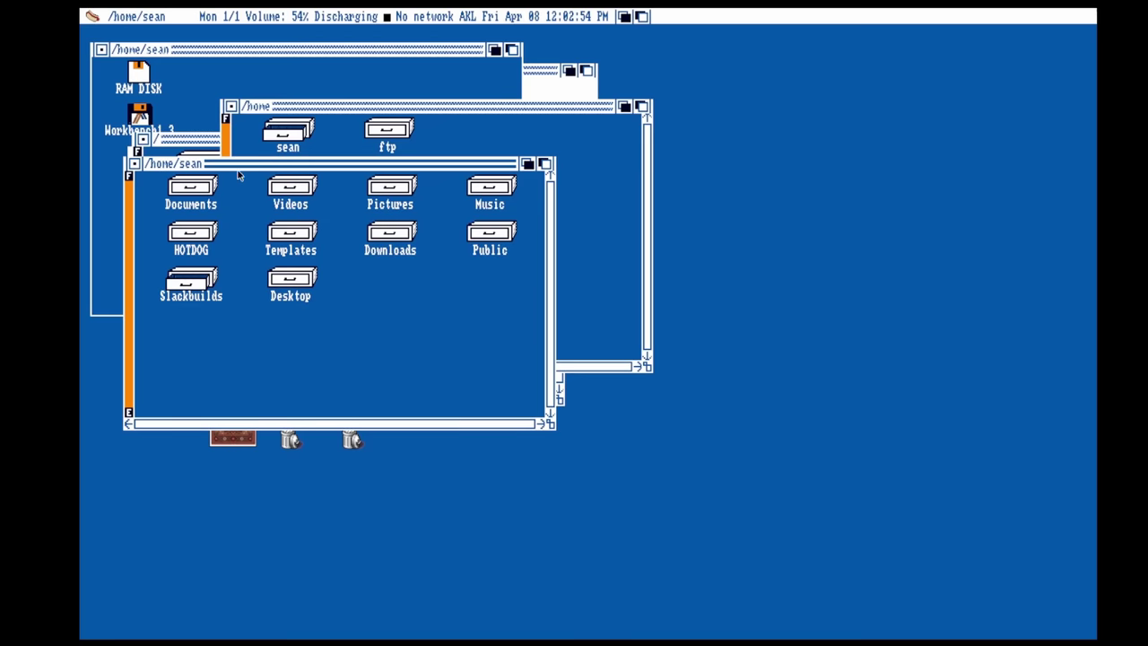
drag(260, 164, 572, 315)
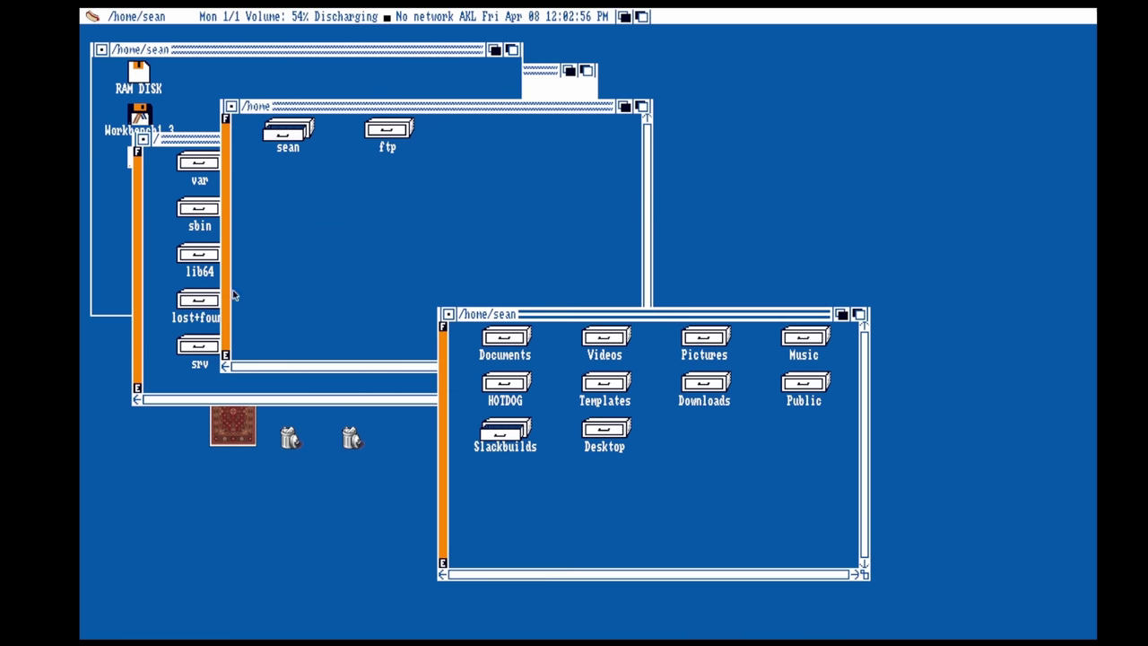
click(108, 13)
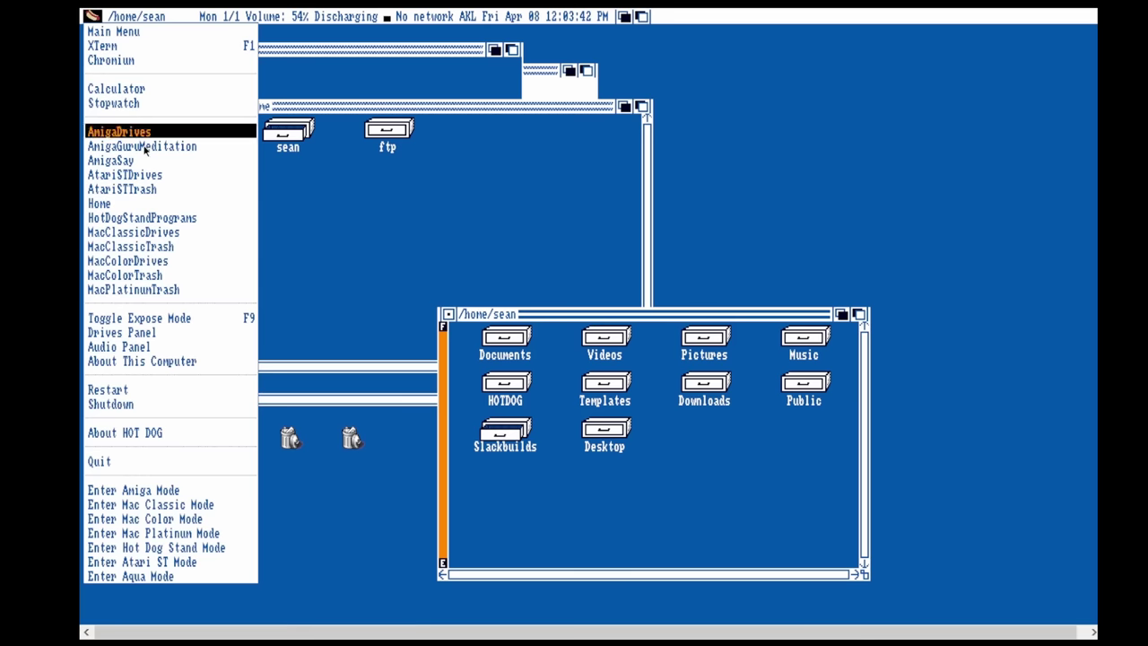
Step: Enter Mac Classic mode, close the drives, /home, / and home-folder windows, and move the log terminal
click(151, 506)
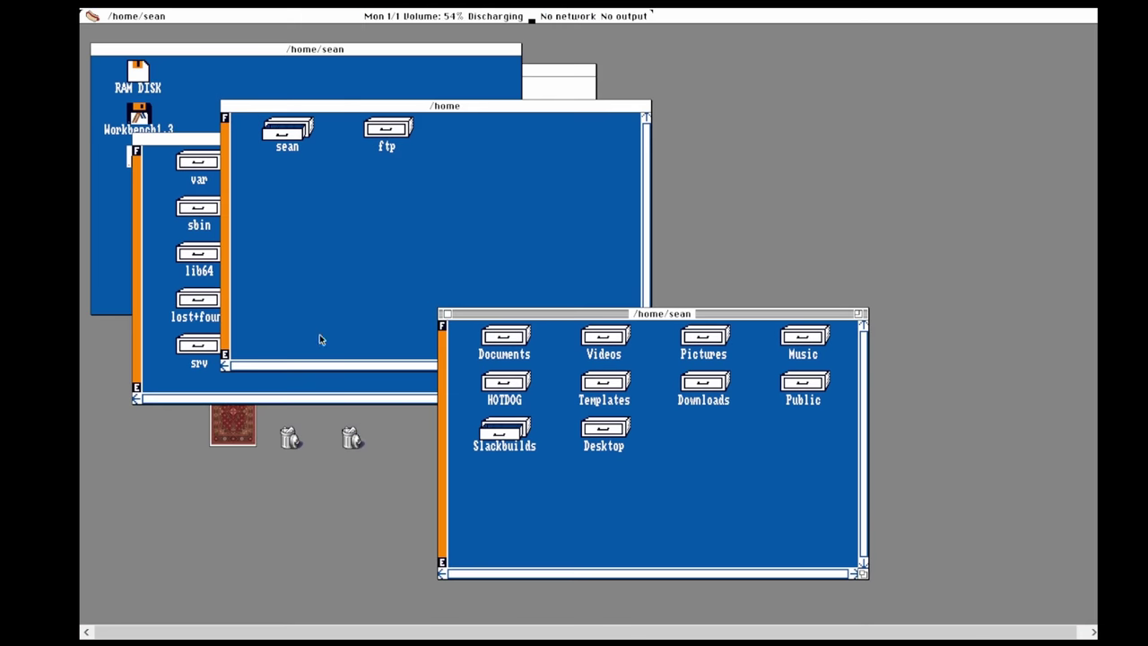
click(485, 156)
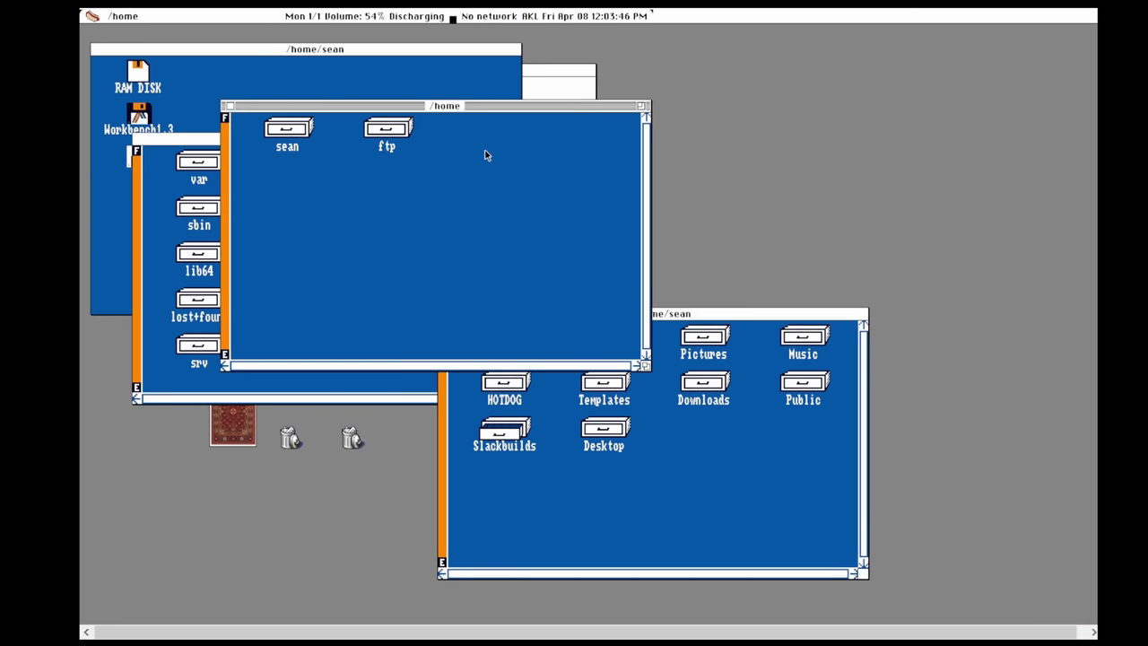
key(alt+Tab)
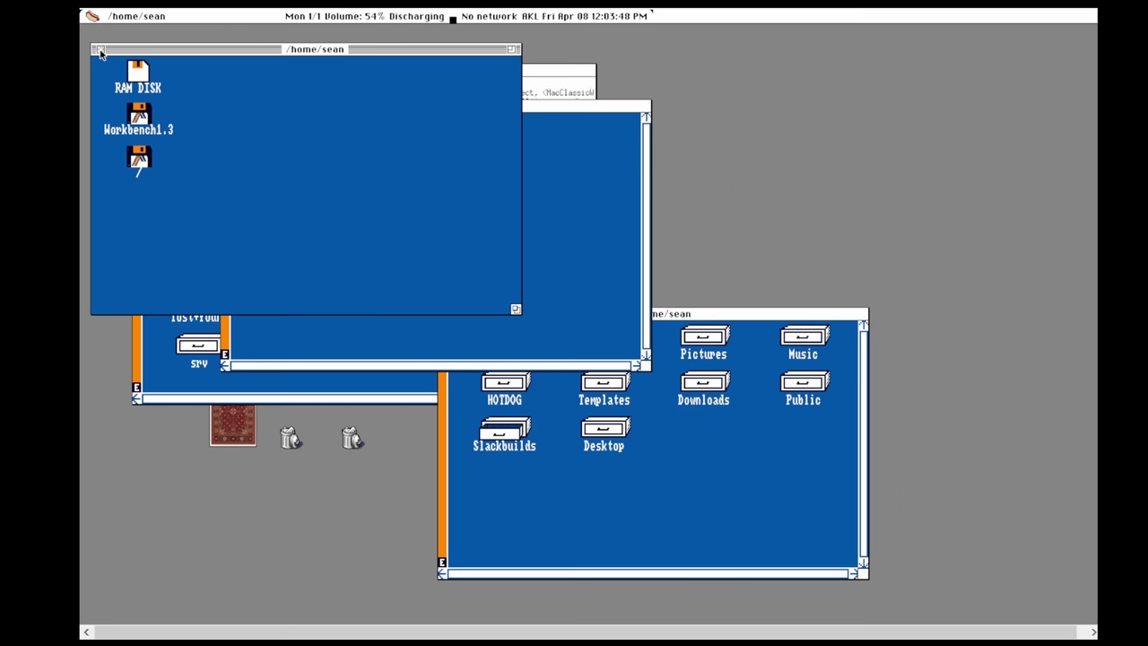
click(98, 51)
click(225, 105)
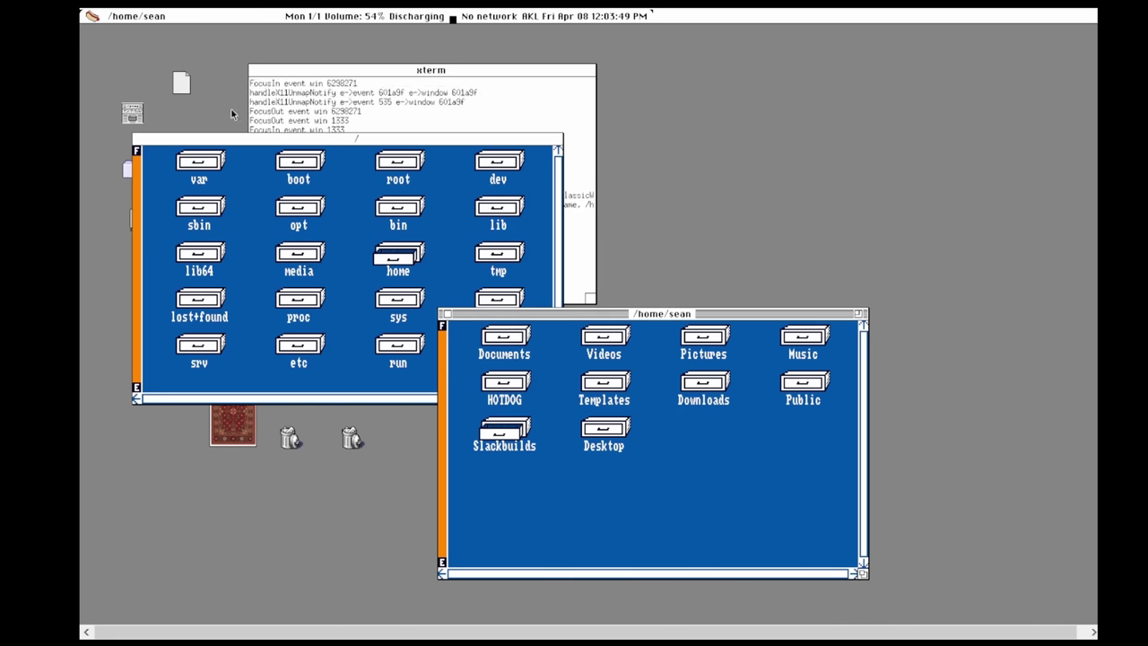
click(167, 151)
click(141, 139)
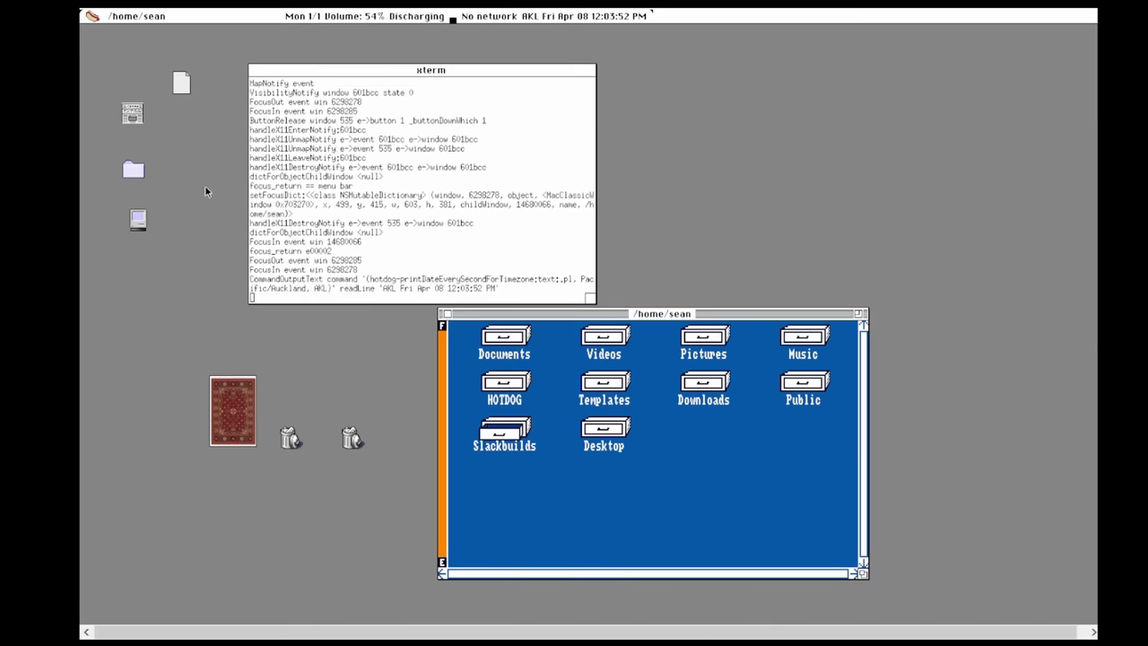
click(445, 315)
drag(467, 70, 575, 66)
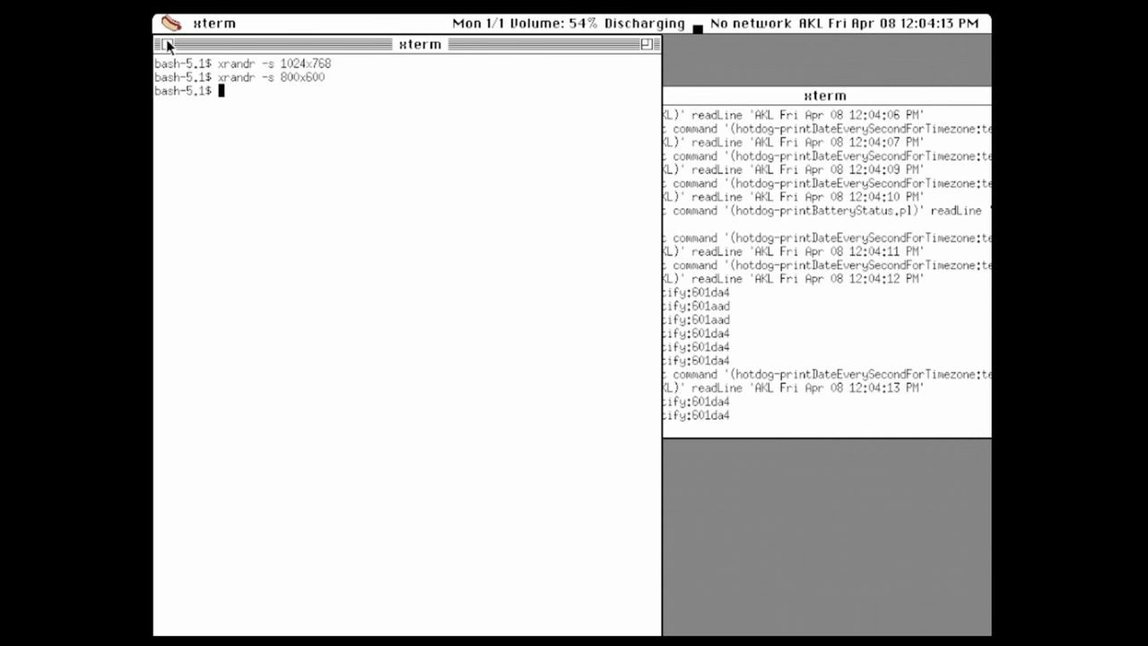
Step: Close the command terminal, put both trash cans in the lower right corner, and move the rug
click(168, 45)
click(547, 624)
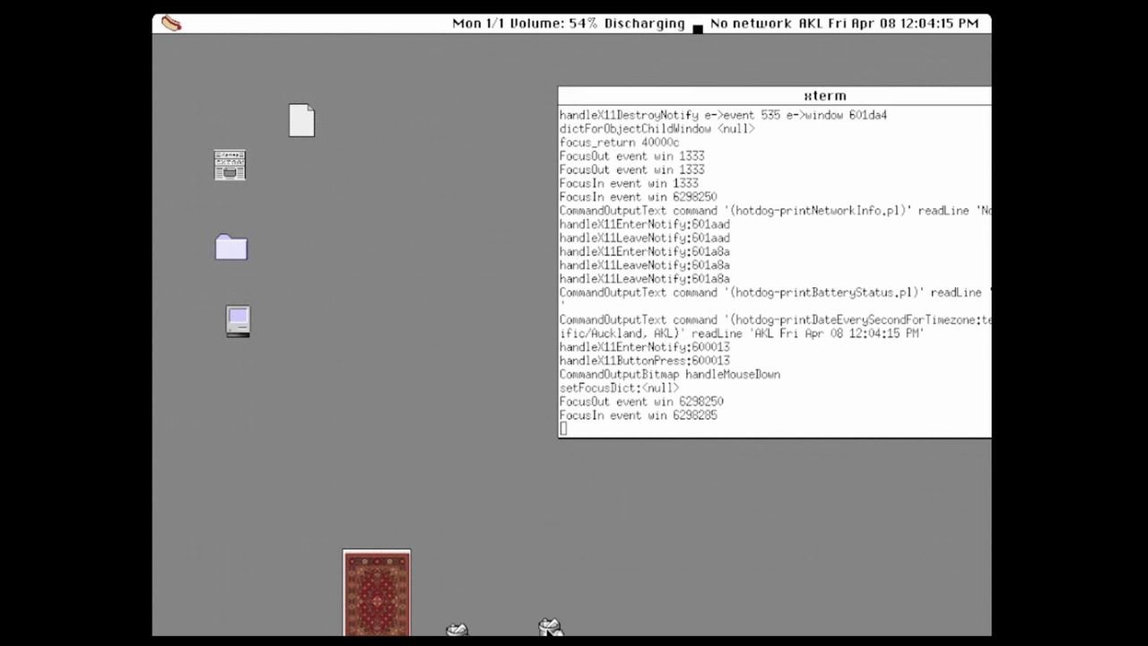
drag(549, 626, 948, 606)
drag(459, 628, 947, 605)
drag(392, 582, 538, 500)
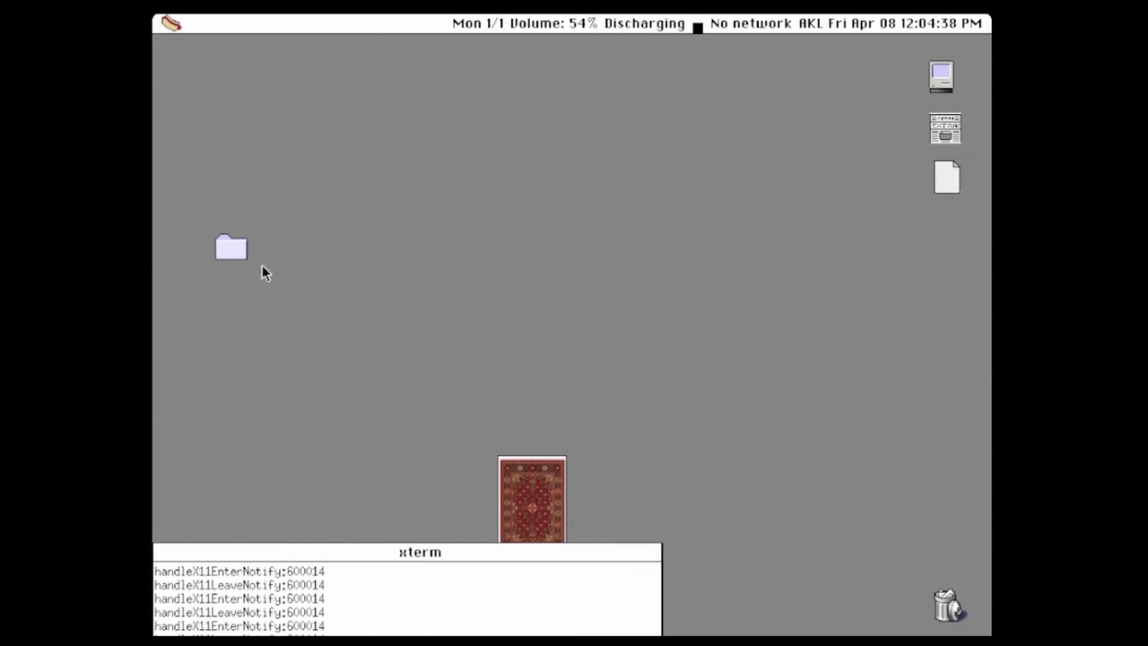
Step: Line up the folder, document, printer and computer icons in a column down the right edge
drag(248, 249, 320, 308)
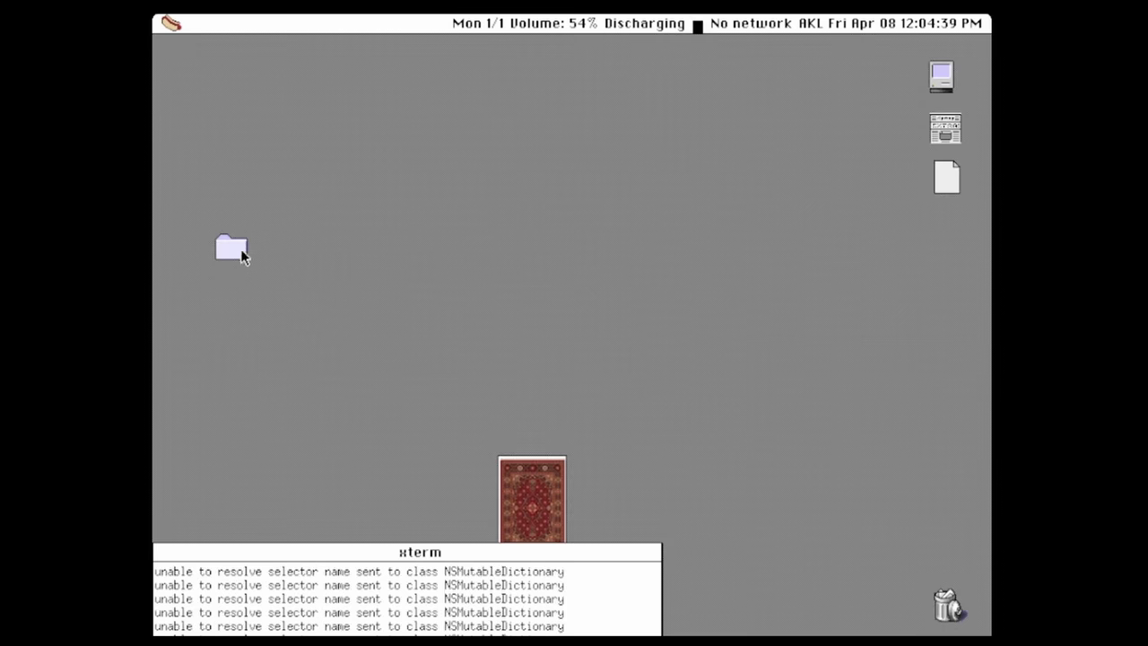
drag(241, 249, 901, 224)
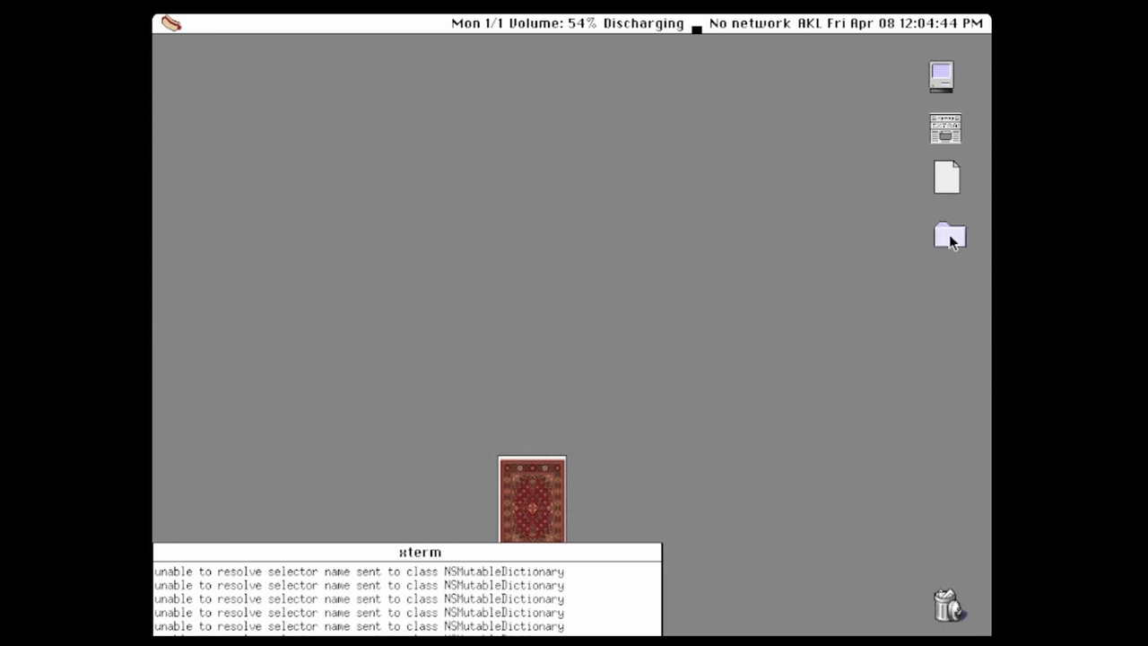
drag(953, 177, 955, 215)
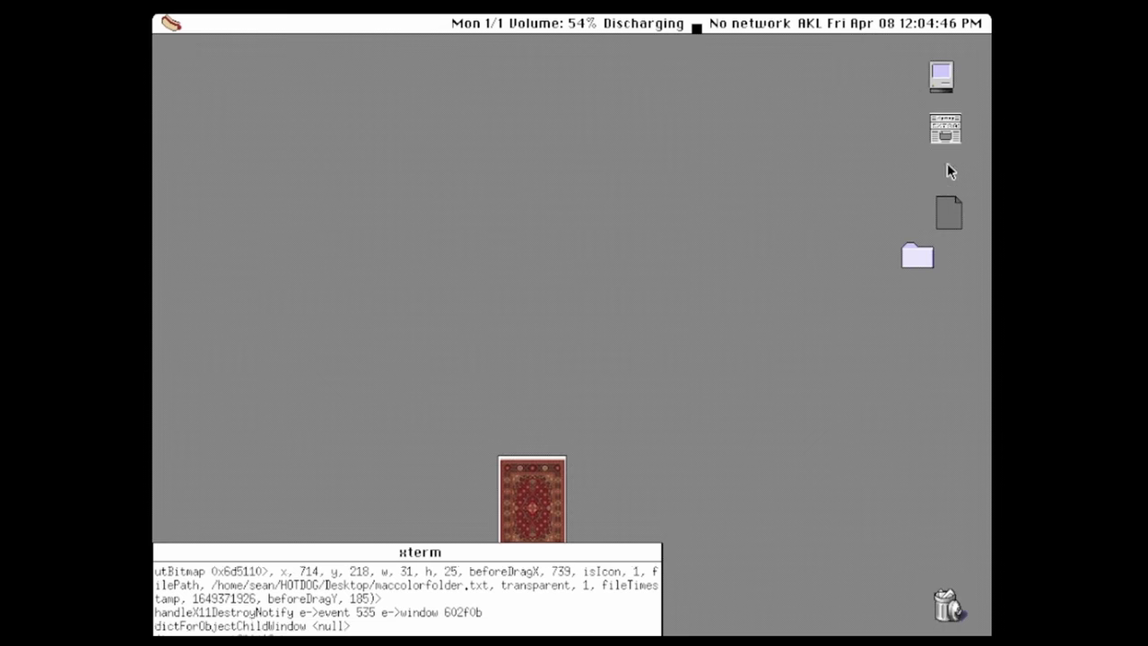
drag(956, 124, 942, 155)
drag(945, 73, 946, 101)
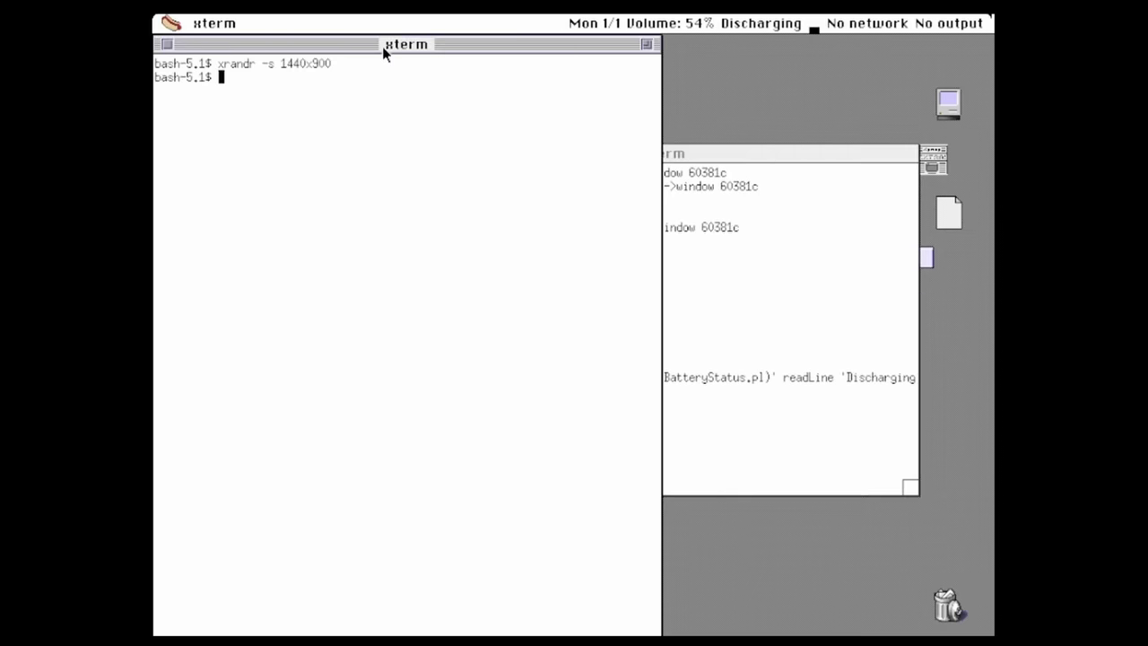
Step: Move the terminal down-right, resize it wider and shorter to reveal the log window
drag(384, 47, 612, 132)
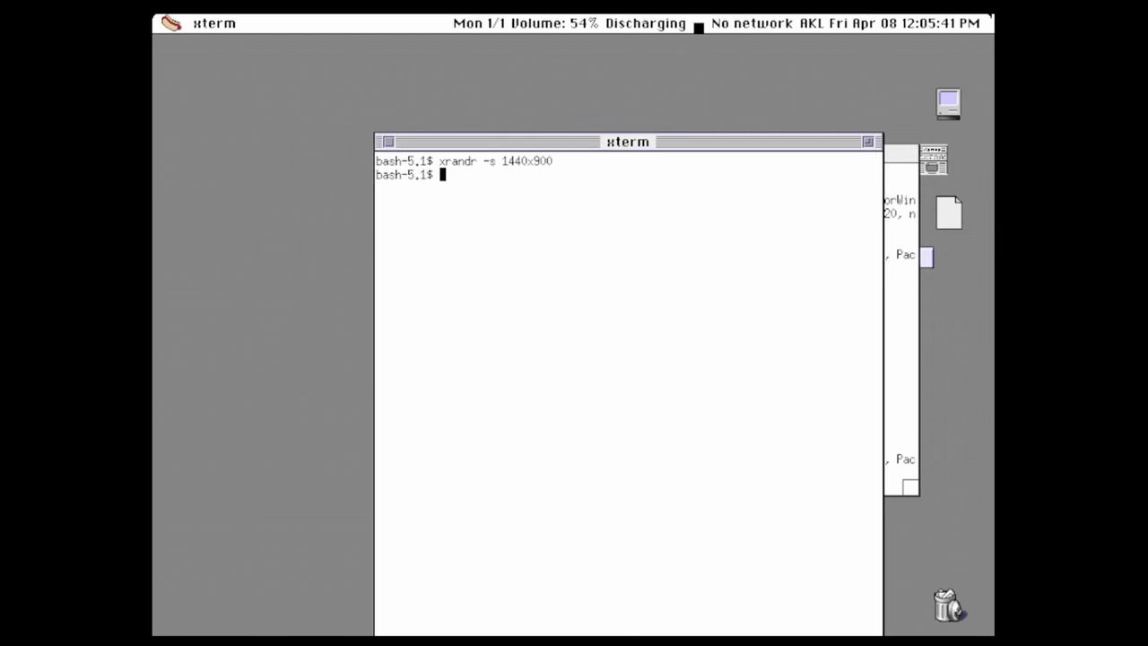
drag(876, 630, 912, 528)
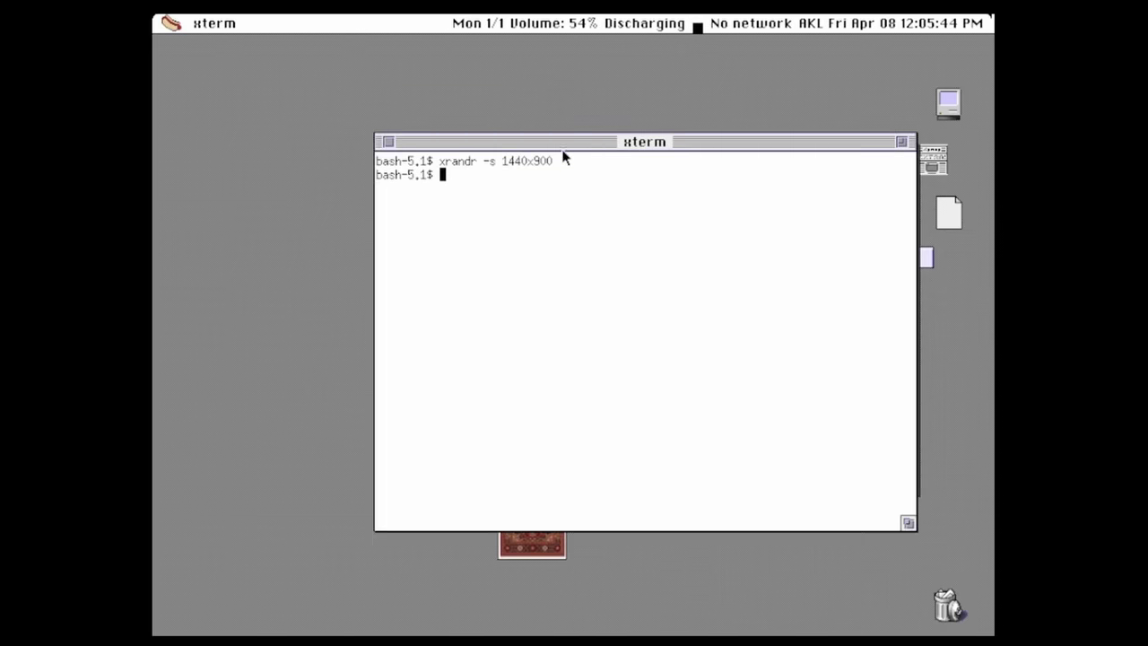
drag(556, 145, 669, 242)
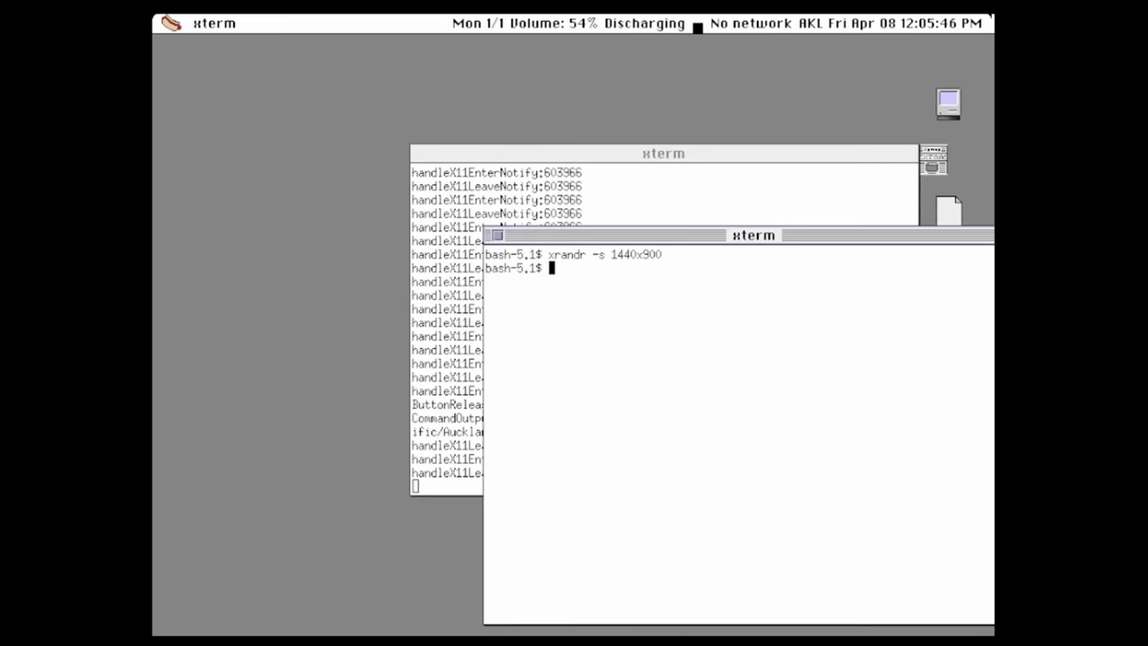
click(171, 23)
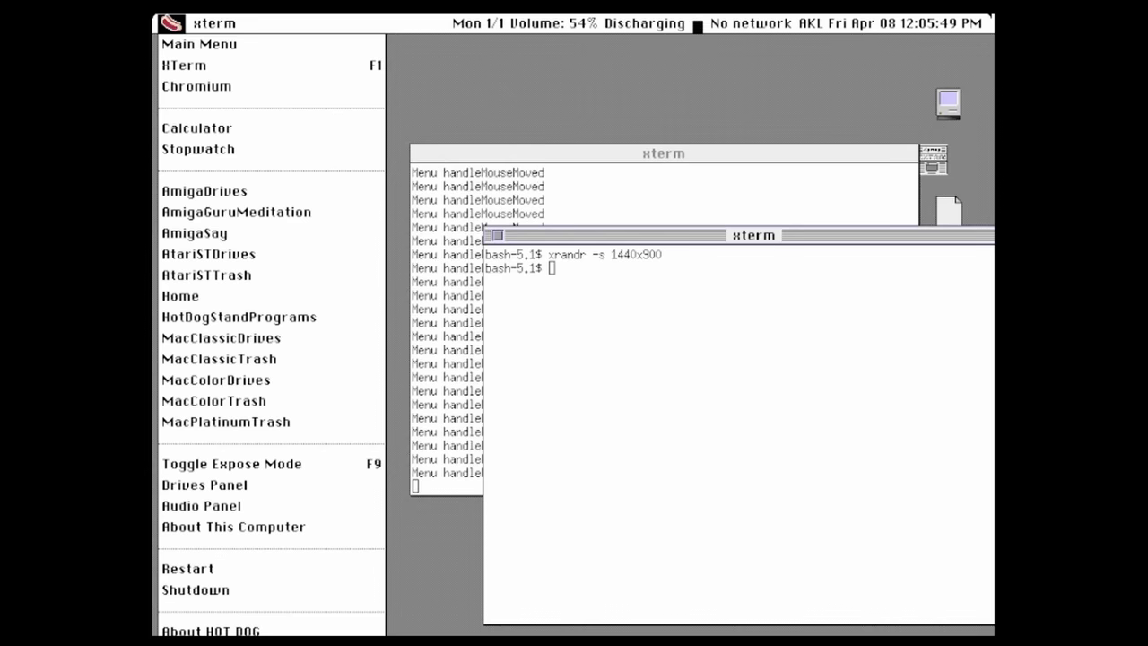
Step: Apply the purple patterned desktop theme, select 1440x900 in the terminal, then move and close it
click(563, 386)
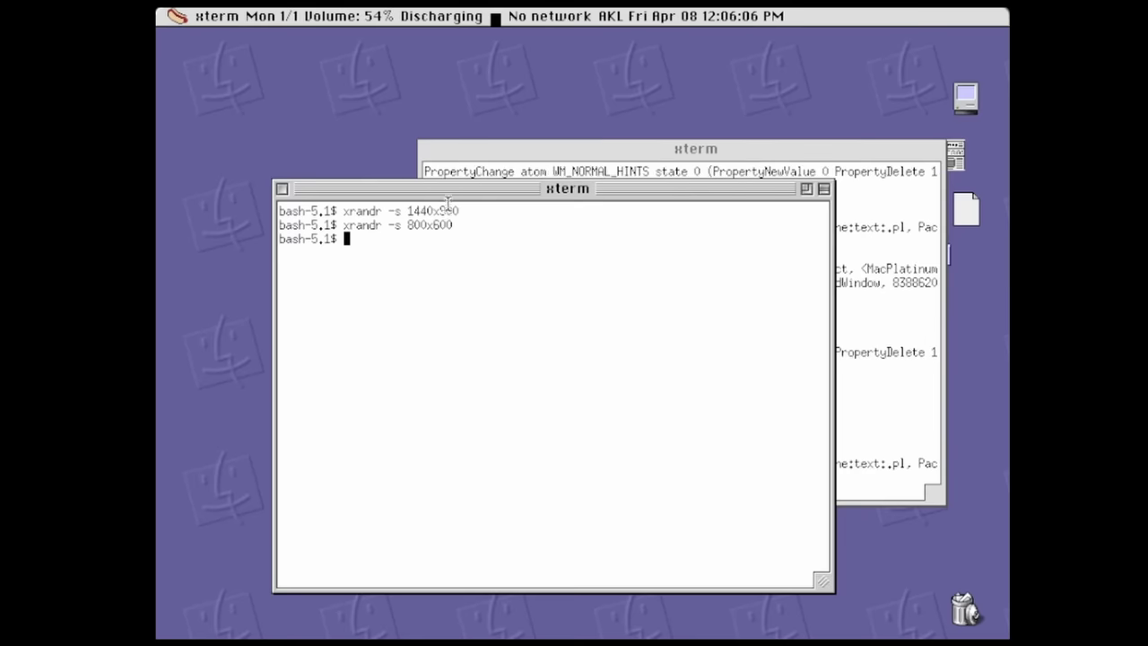
double_click(425, 209)
drag(437, 189, 368, 91)
click(217, 90)
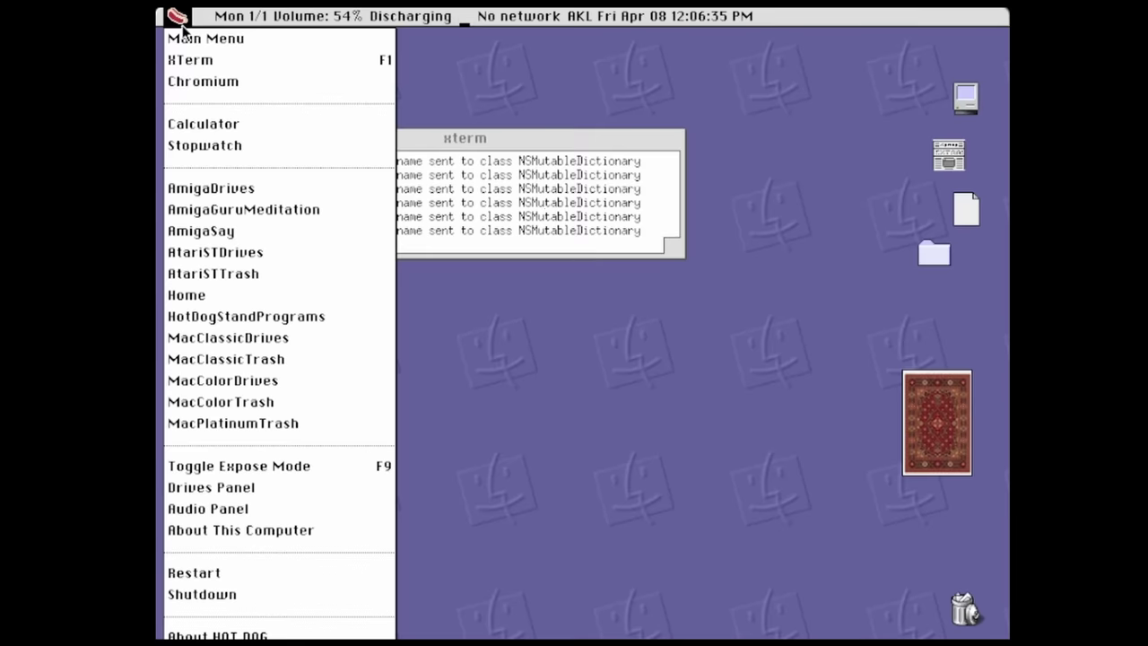
Step: Launch Chromium, dismiss the default-browser notice, and play the YouTube Minecraft video full screen
click(208, 82)
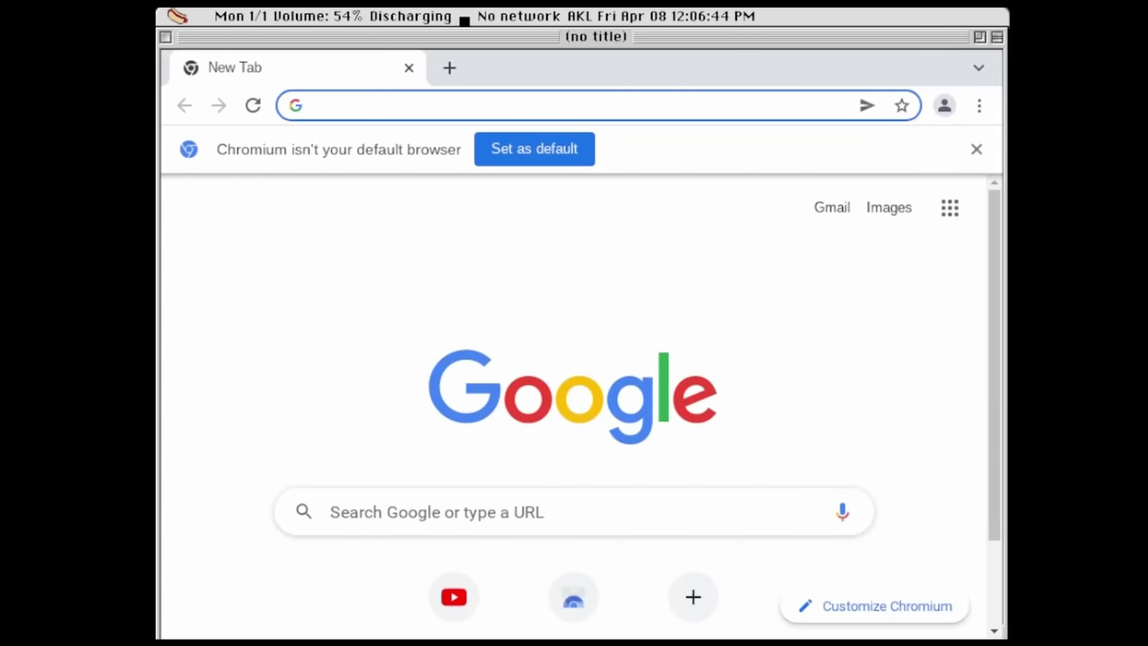
drag(1001, 635, 871, 520)
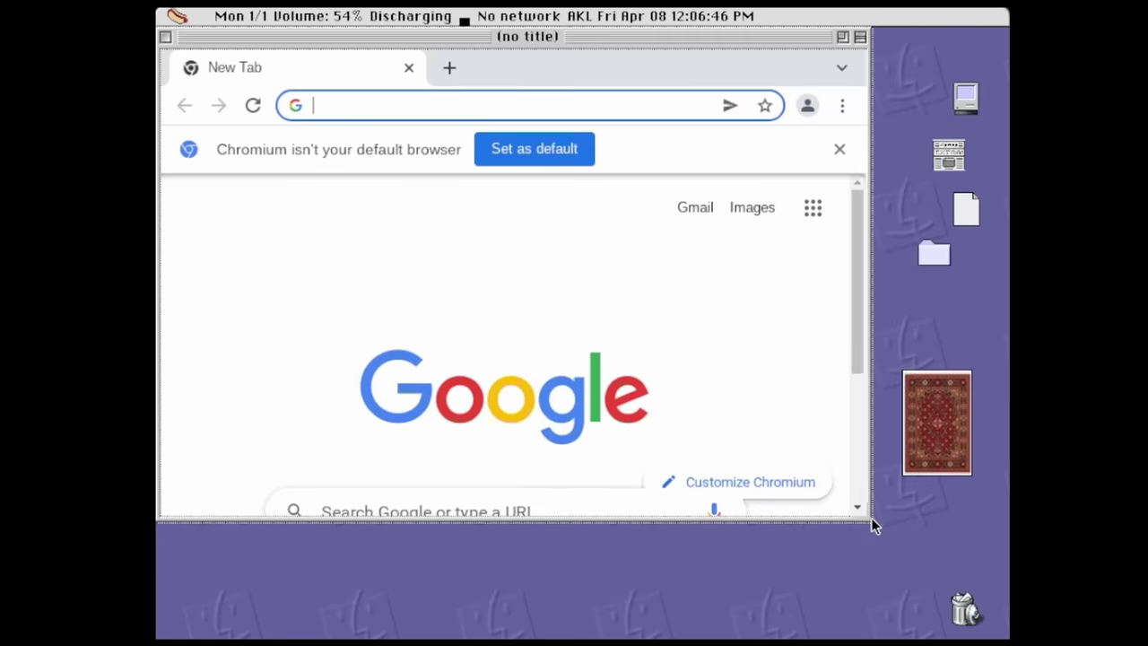
click(845, 150)
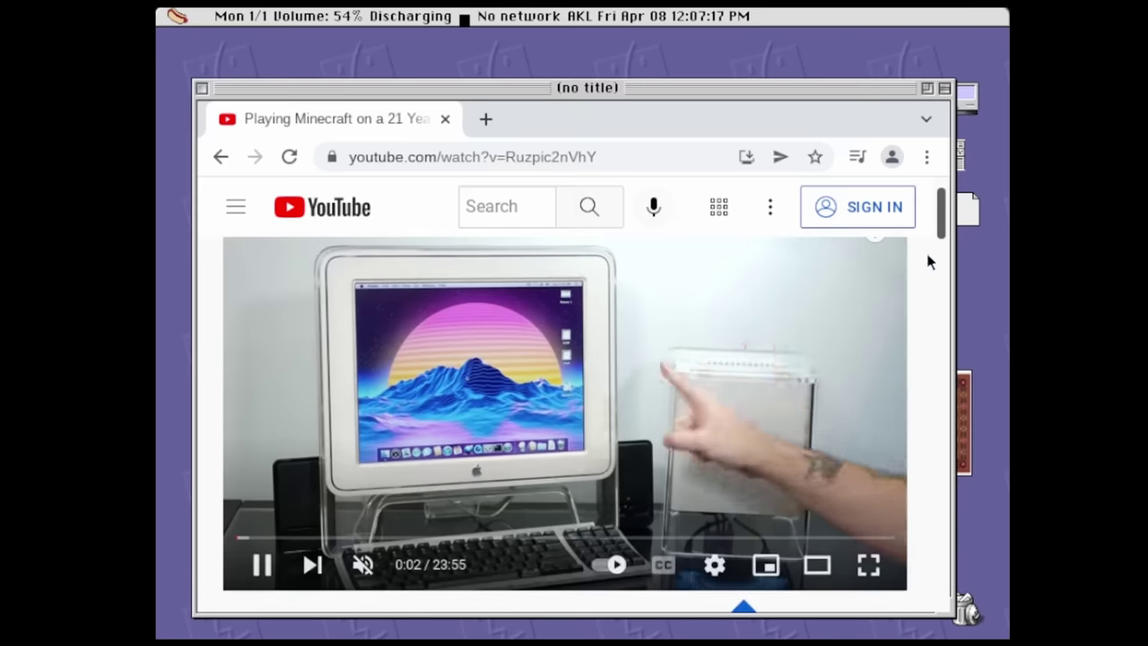
click(869, 561)
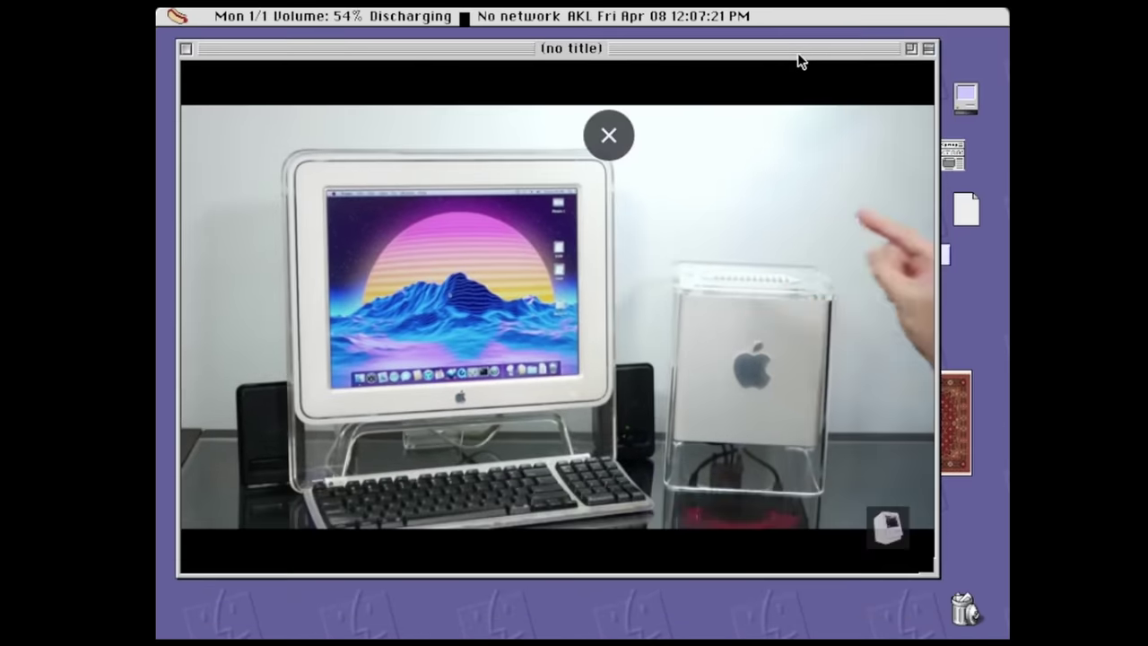
click(910, 48)
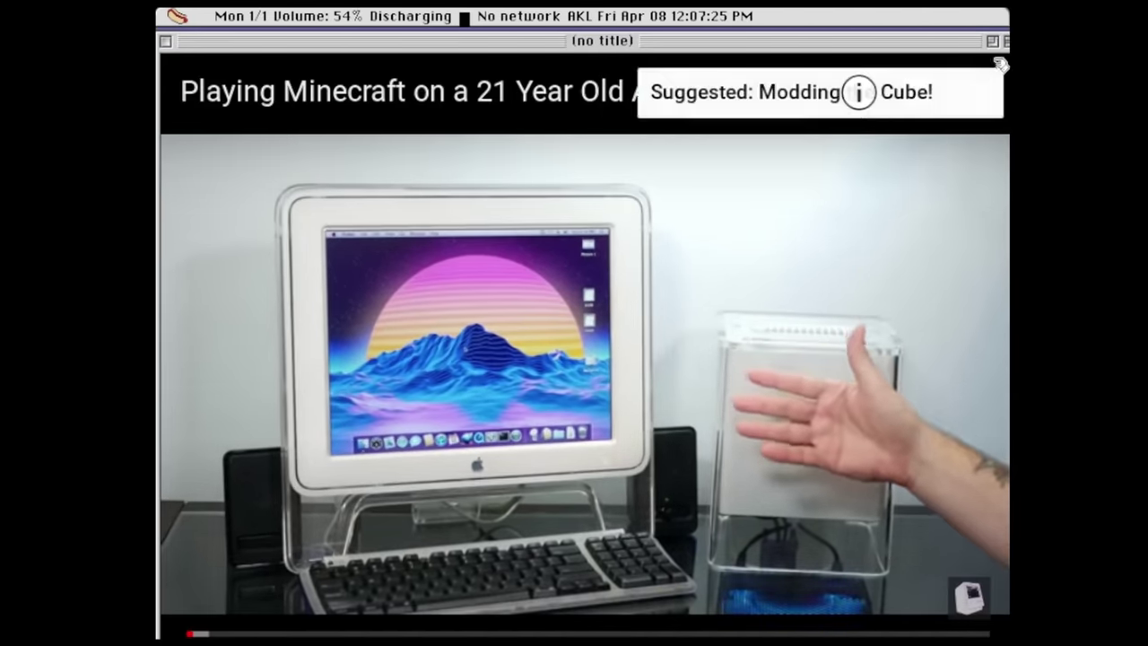
click(43, 13)
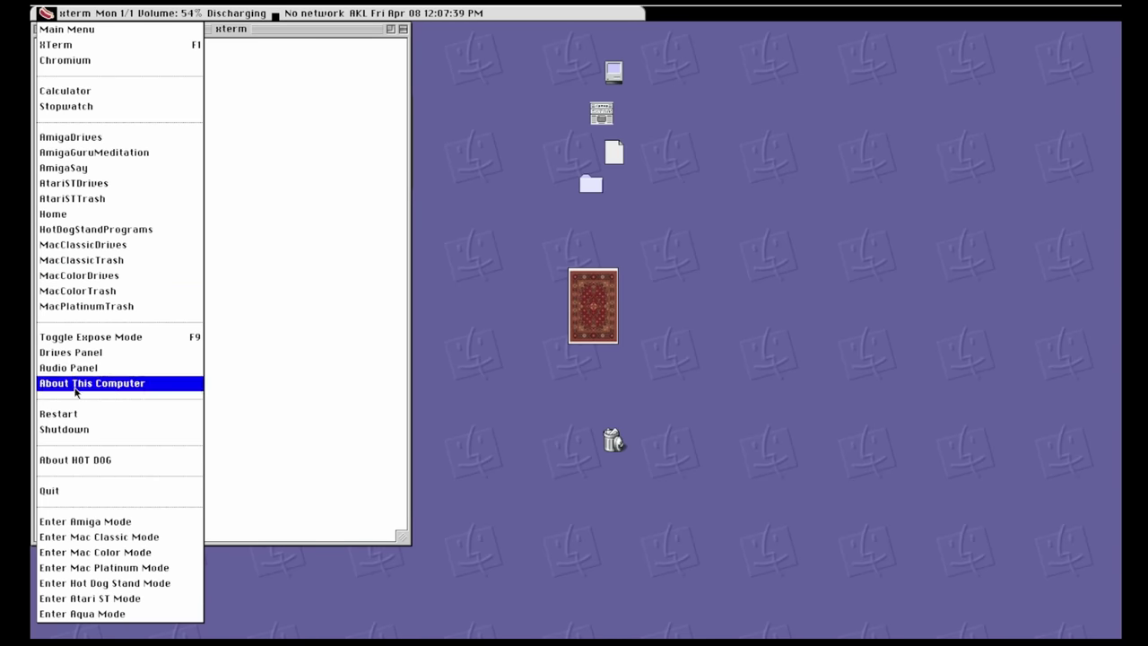
Step: Enter Atari ST mode, then make the xterm wider and shorter and reposition it on the green desktop
click(126, 601)
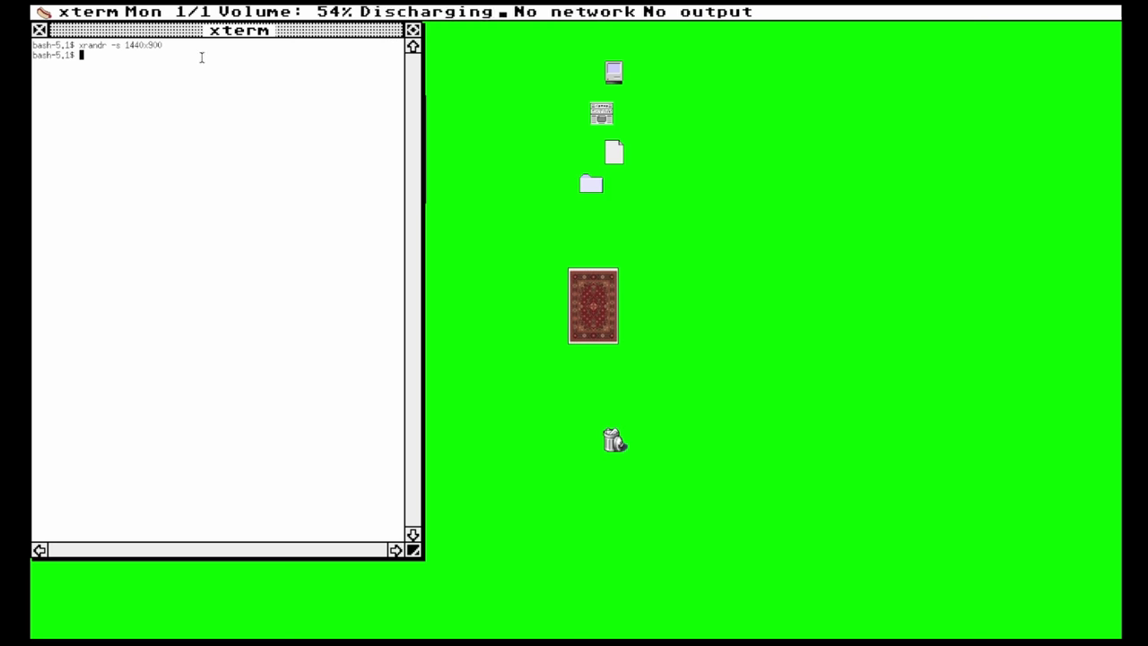
drag(417, 556, 457, 336)
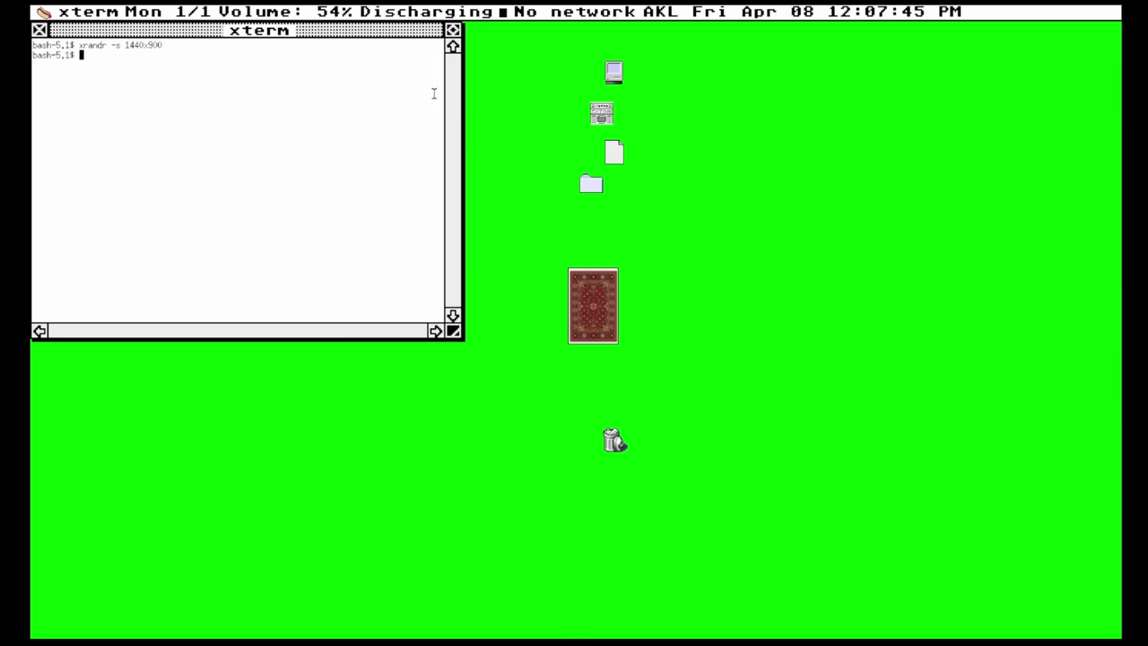
drag(362, 31, 781, 213)
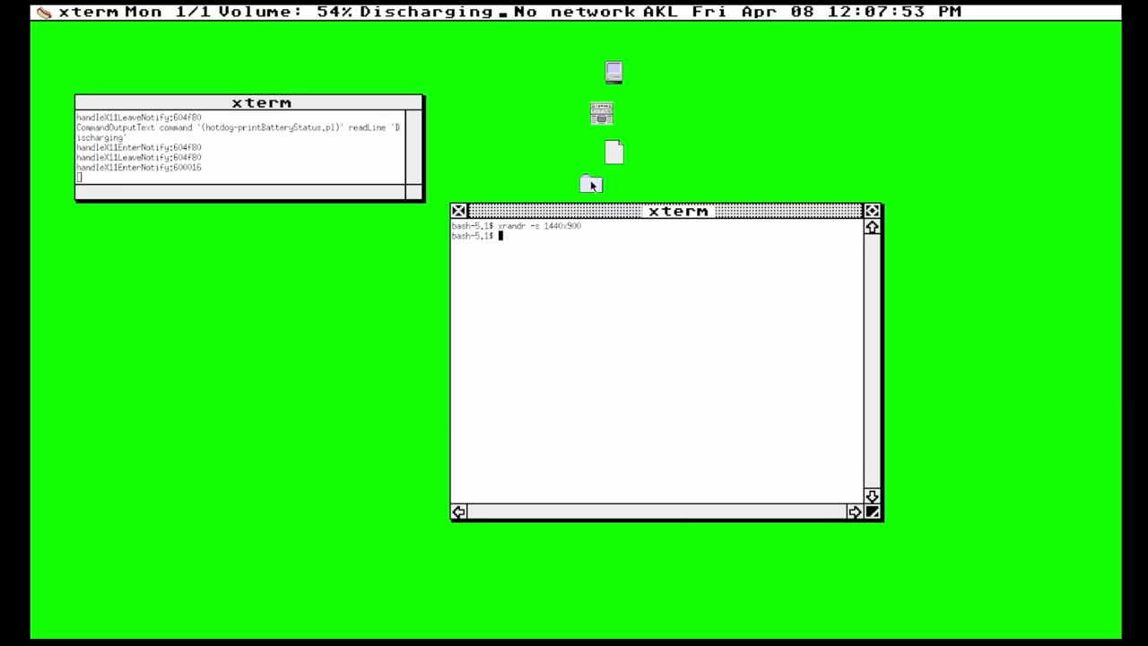
drag(583, 214, 531, 188)
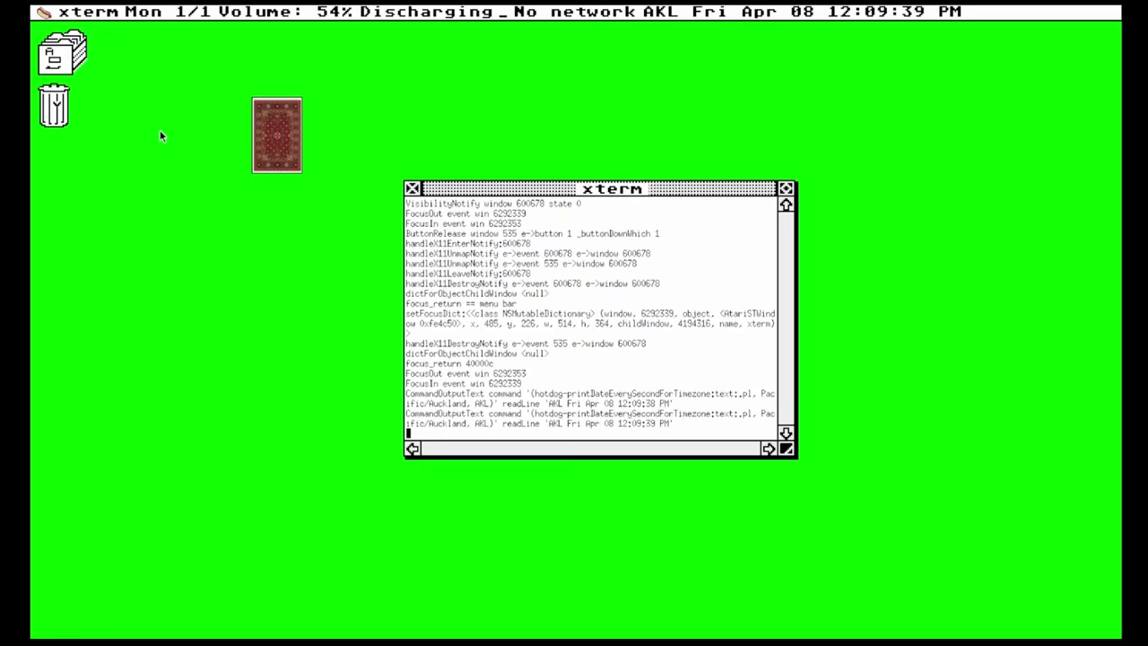
click(43, 11)
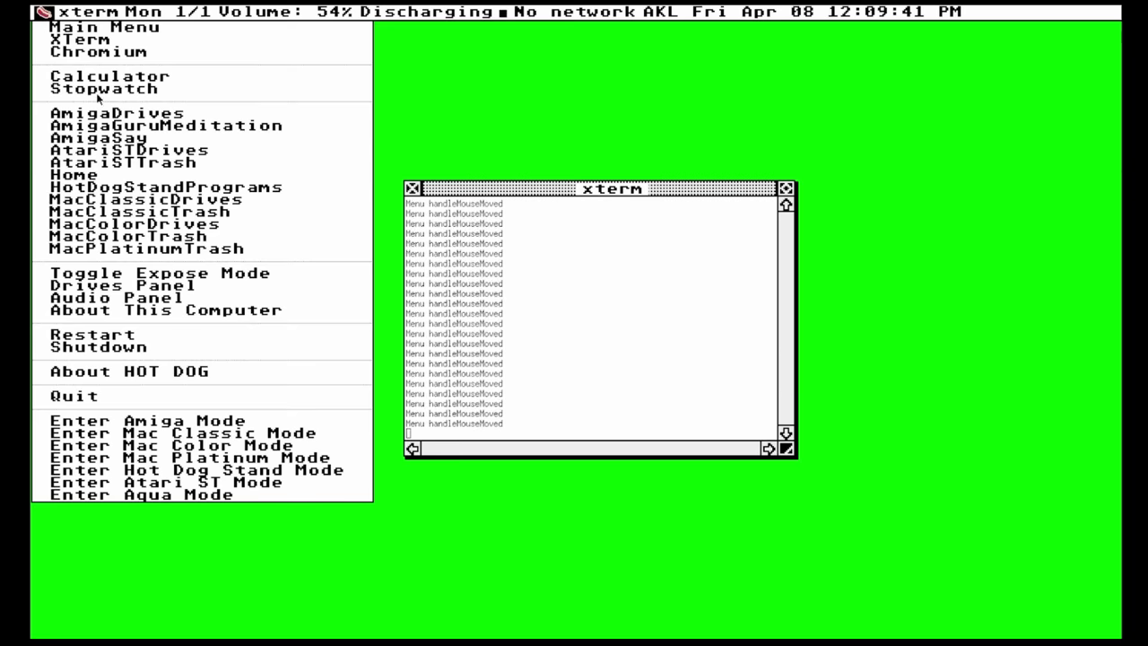
Step: Enter Aqua mode and move the terminal window right and down
click(97, 52)
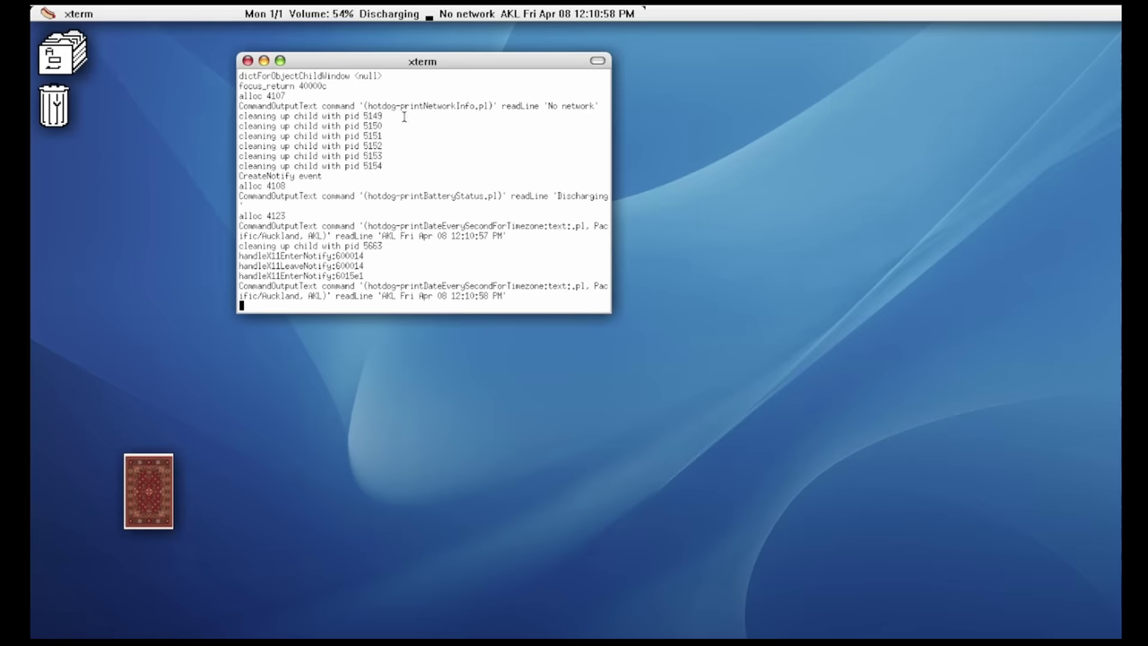
drag(479, 60, 684, 266)
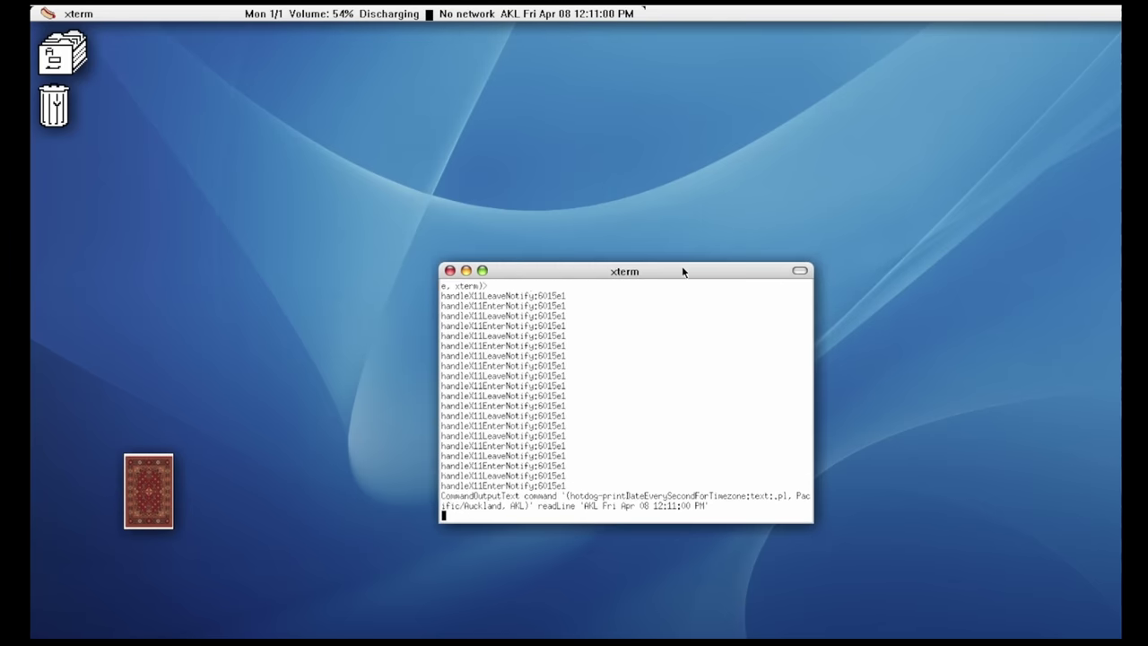
drag(53, 108, 112, 180)
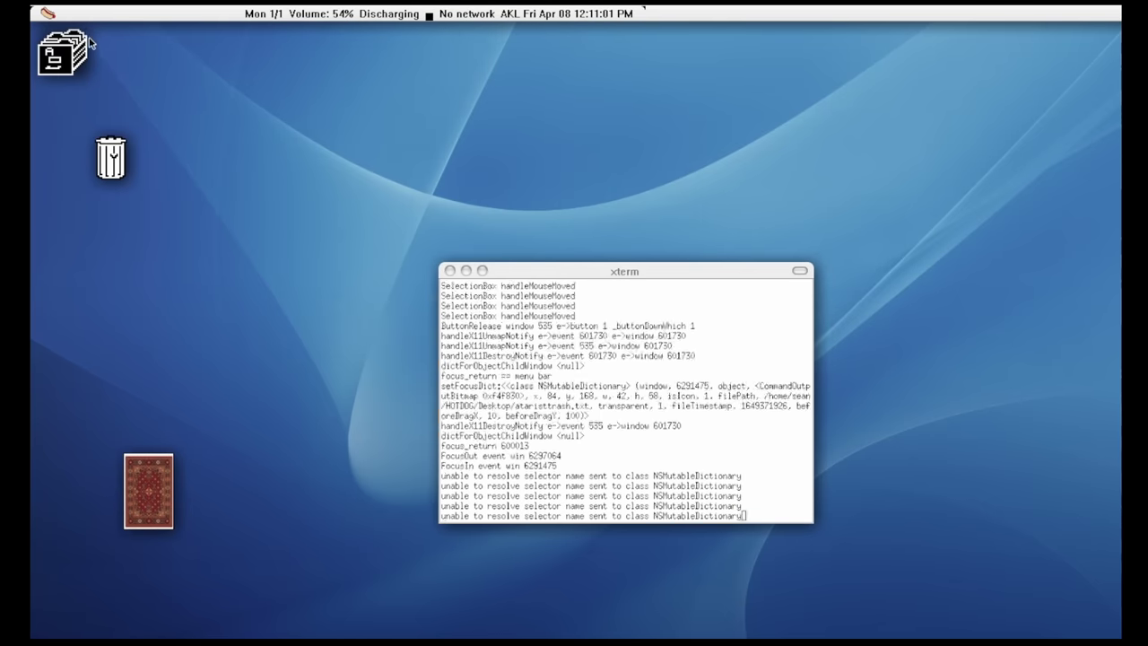
Step: Move the file-cabinet and trash icons to the right side of the desktop and raise the terminal
drag(87, 40, 205, 76)
drag(123, 169, 863, 183)
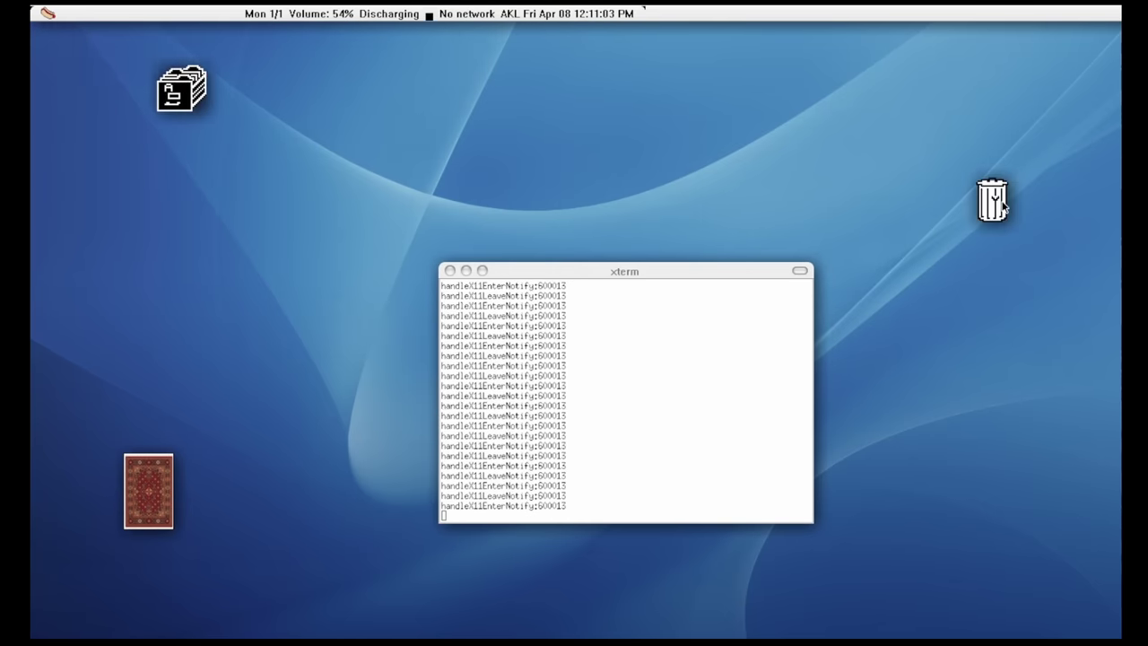
drag(1004, 206, 1053, 429)
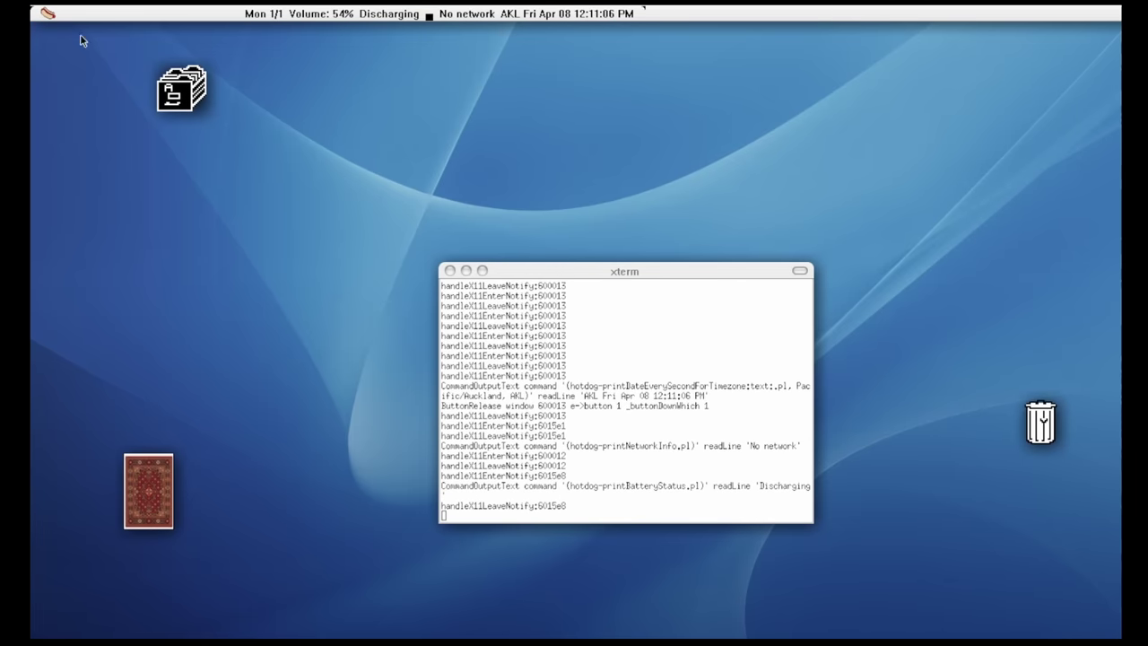
drag(179, 95, 1031, 88)
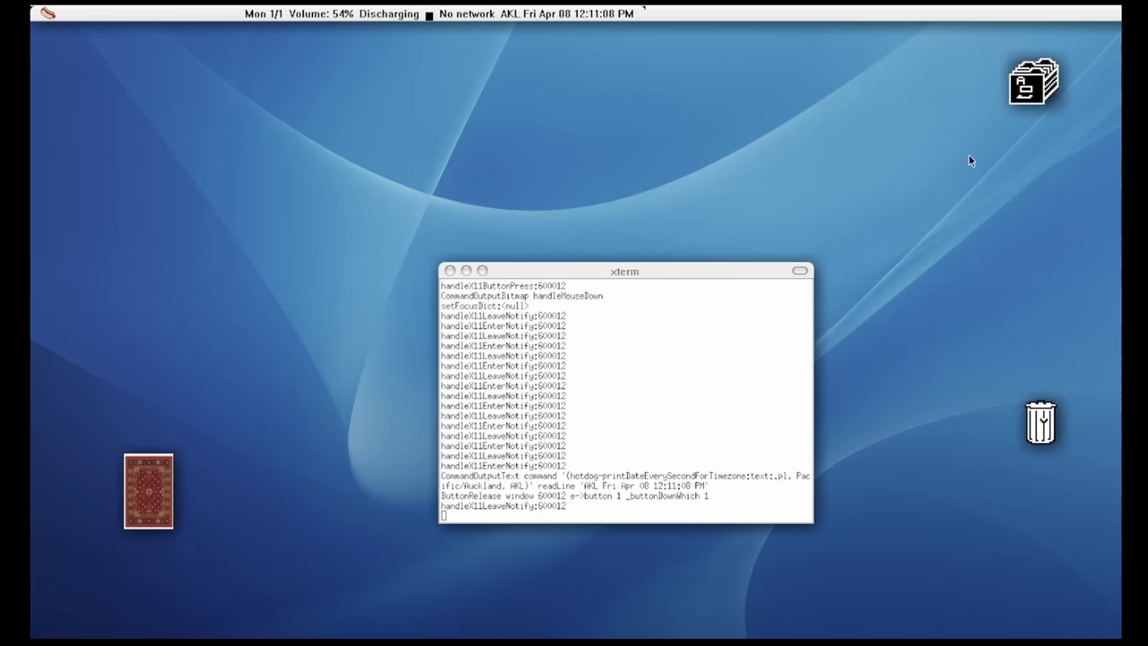
drag(625, 274, 636, 195)
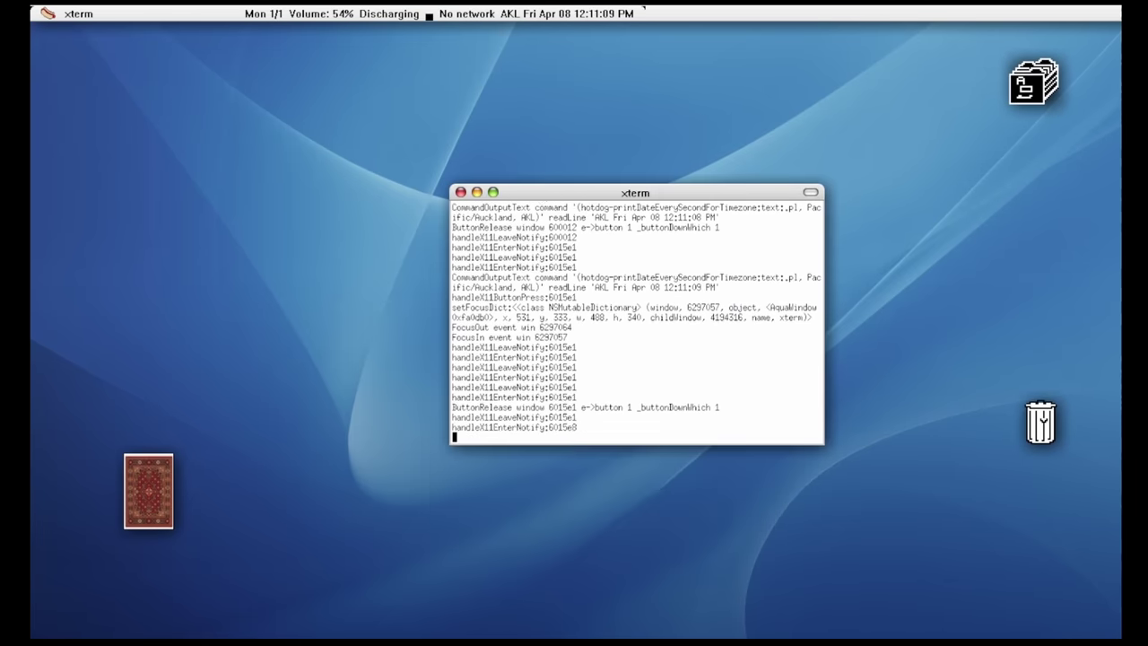
Step: Open a new XTerm from the Main Menu, shrink it and place it near the top
click(50, 17)
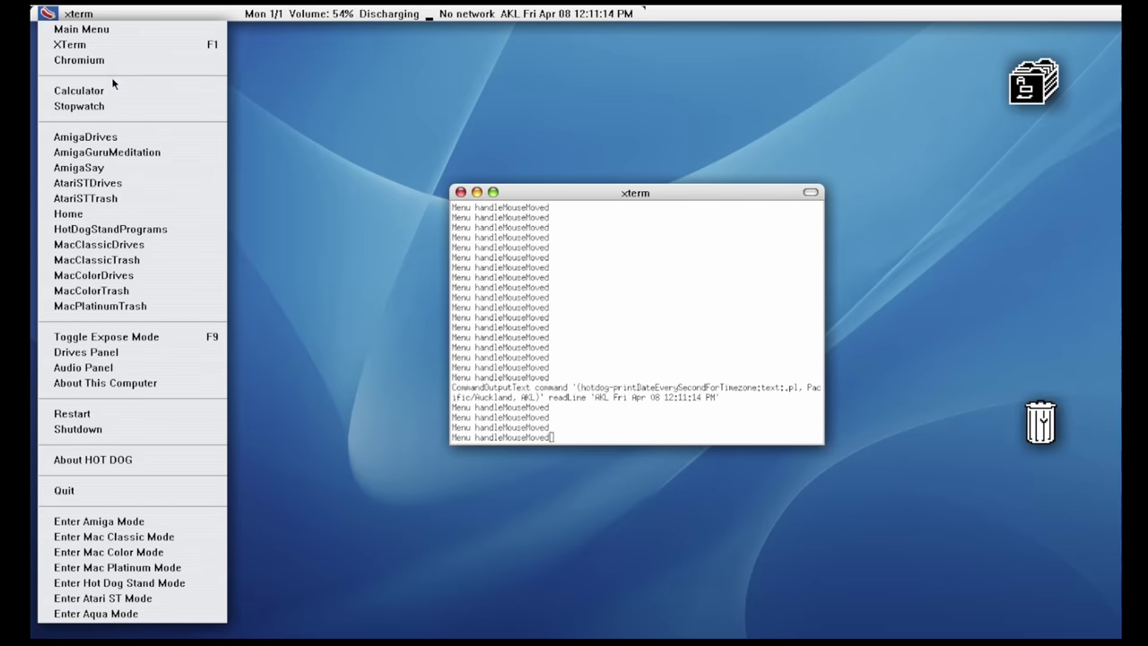
click(115, 45)
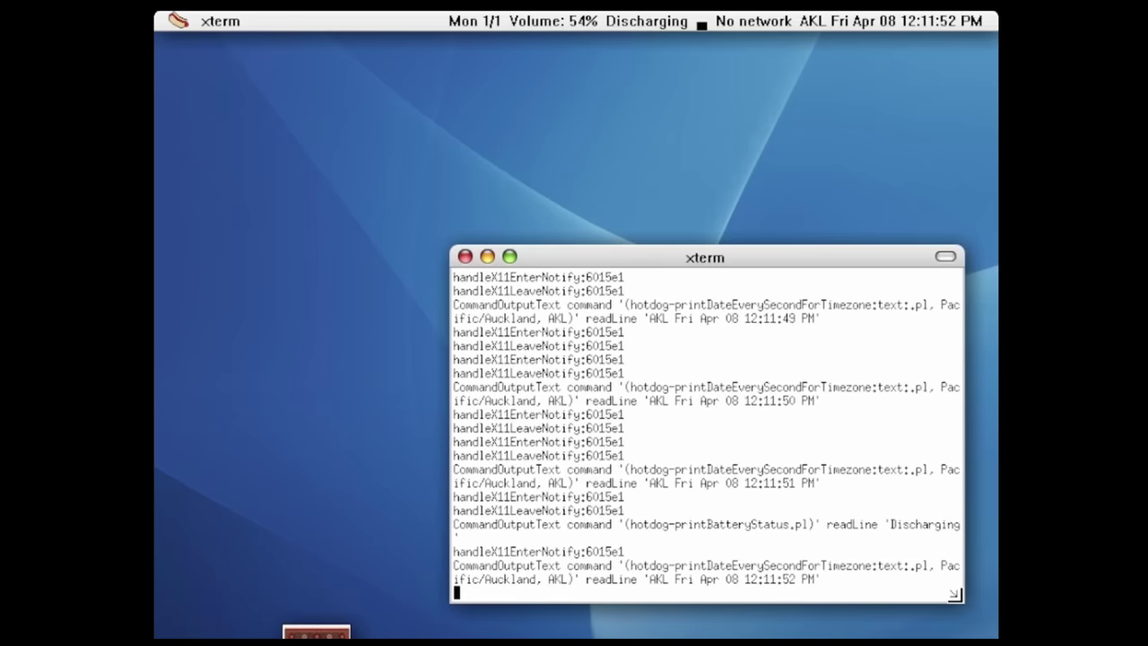
drag(964, 610, 848, 433)
drag(715, 258, 762, 95)
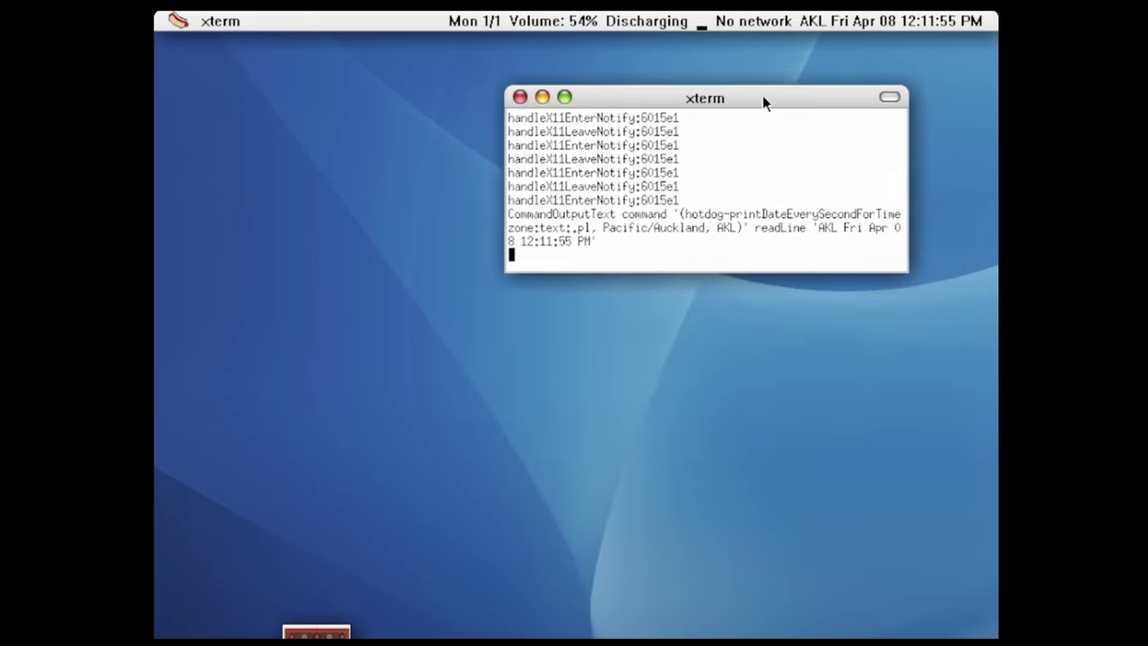